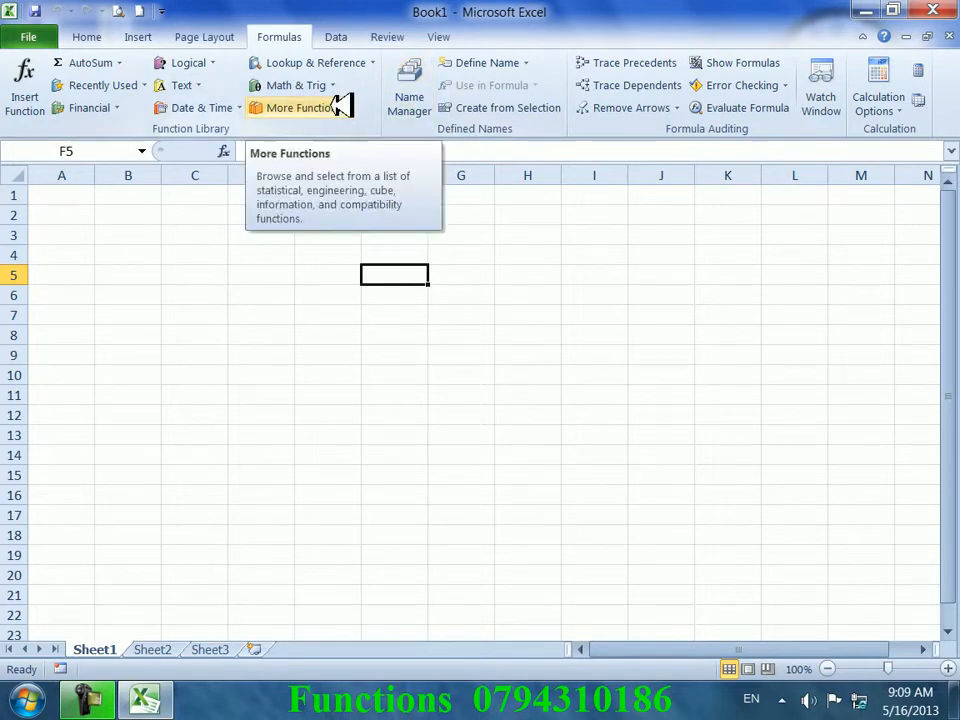
- Open and close the summary functions list, and start a heading in A1 without keeping it
click(119, 62)
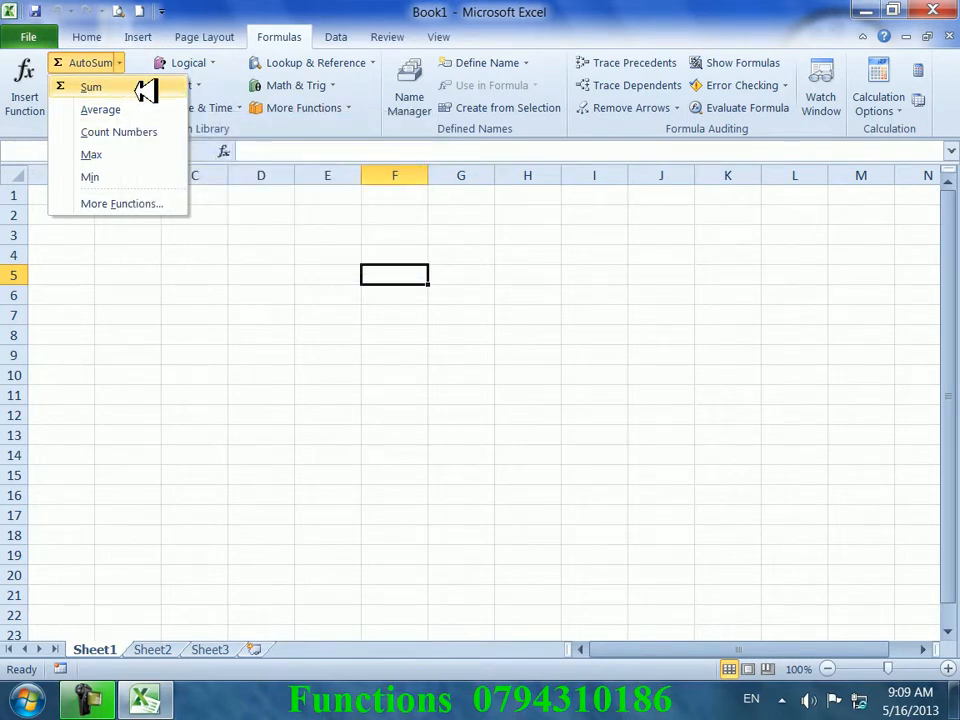
click(456, 600)
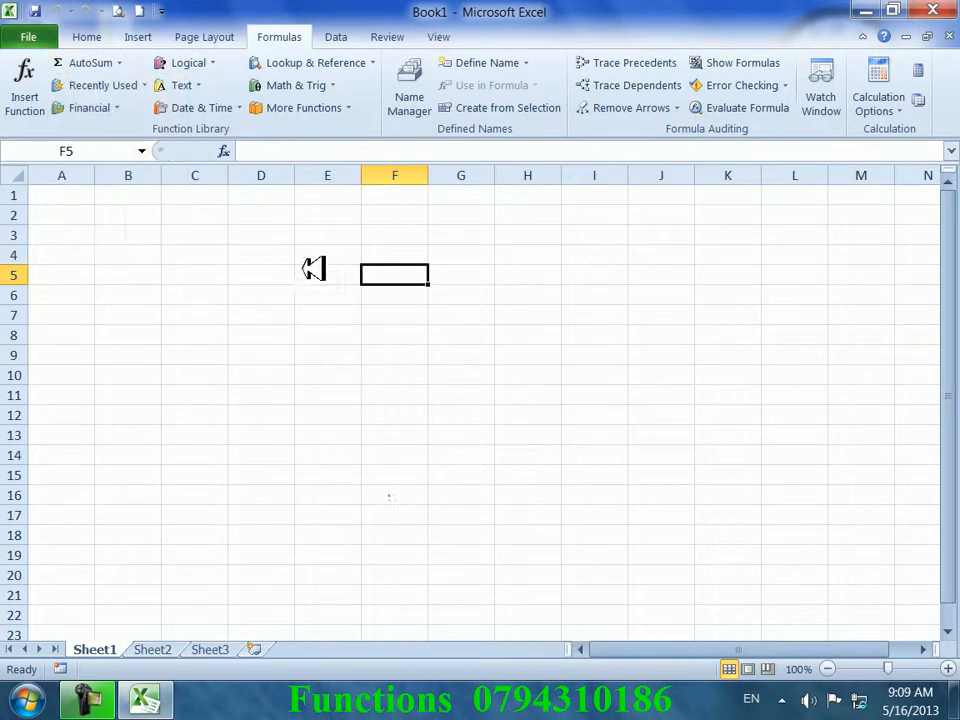
click(88, 194)
text(nam)
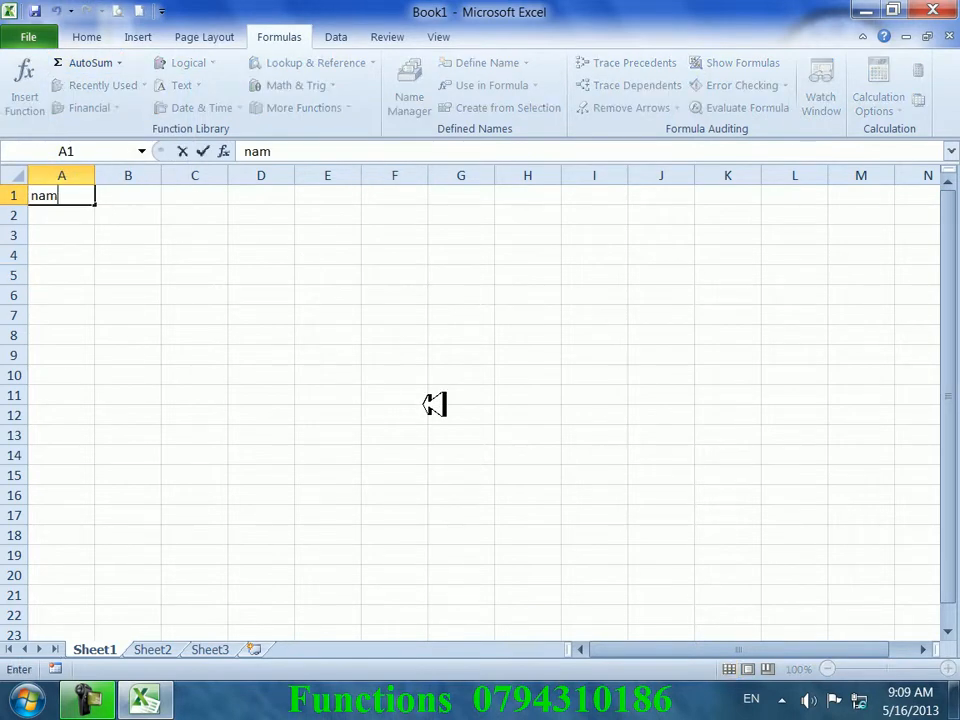
key(BackSpace)
click(288, 374)
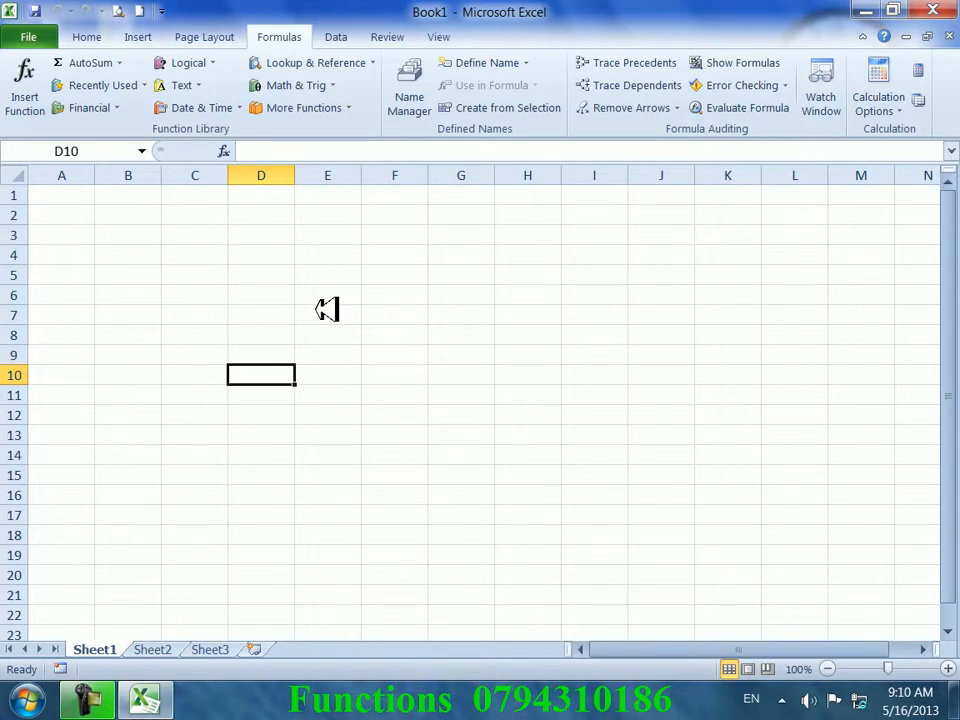
- Browse the File view's new-workbook templates and recent workbooks, and try opening a recent workbook
click(129, 62)
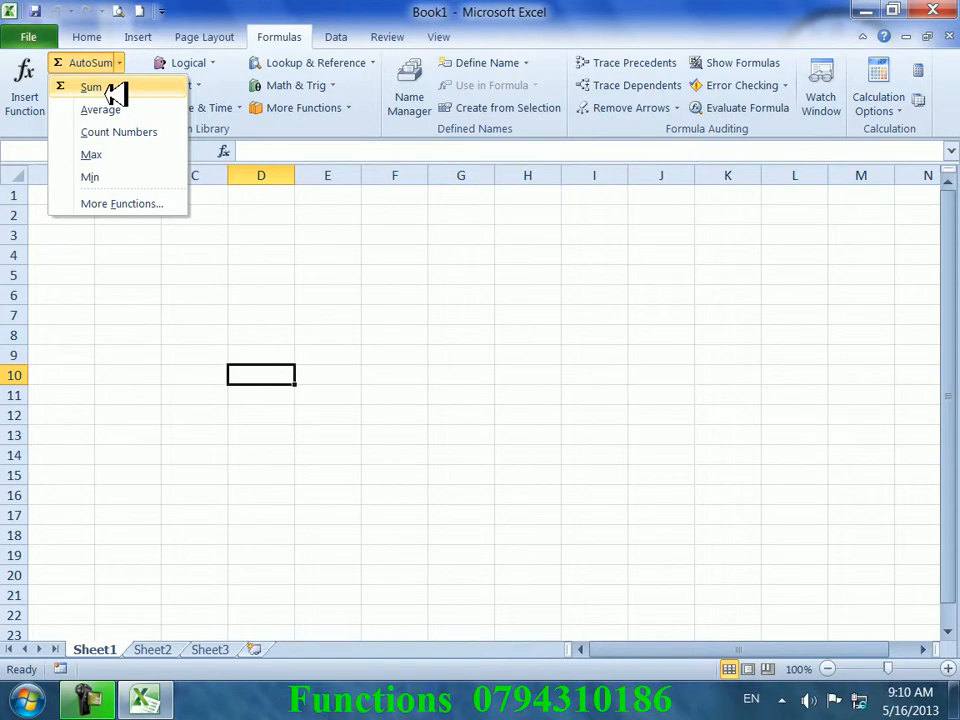
key(Escape)
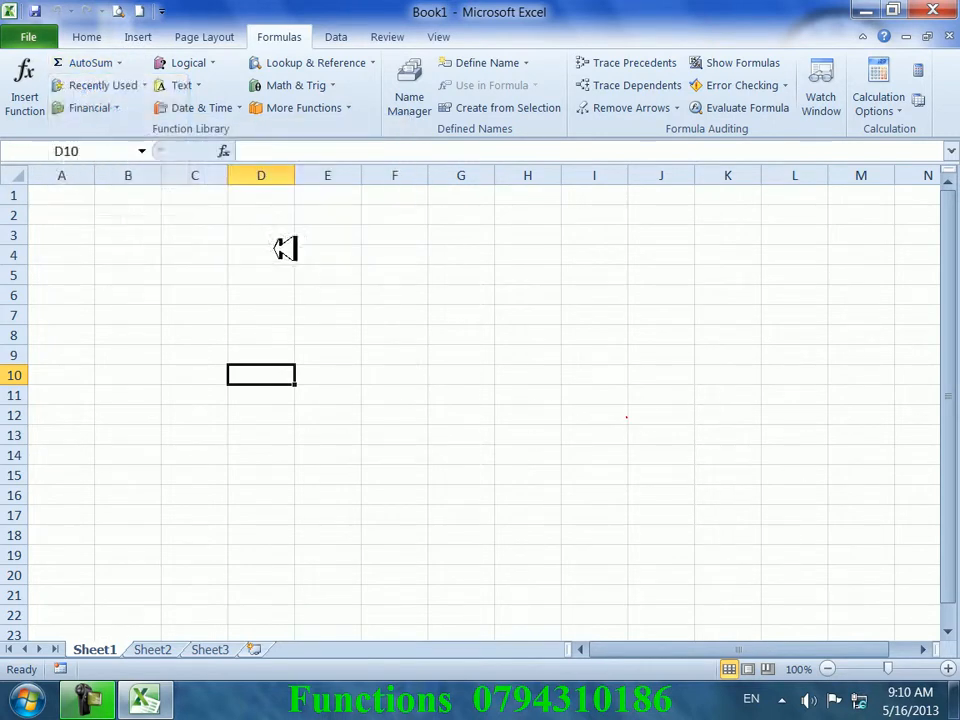
click(264, 193)
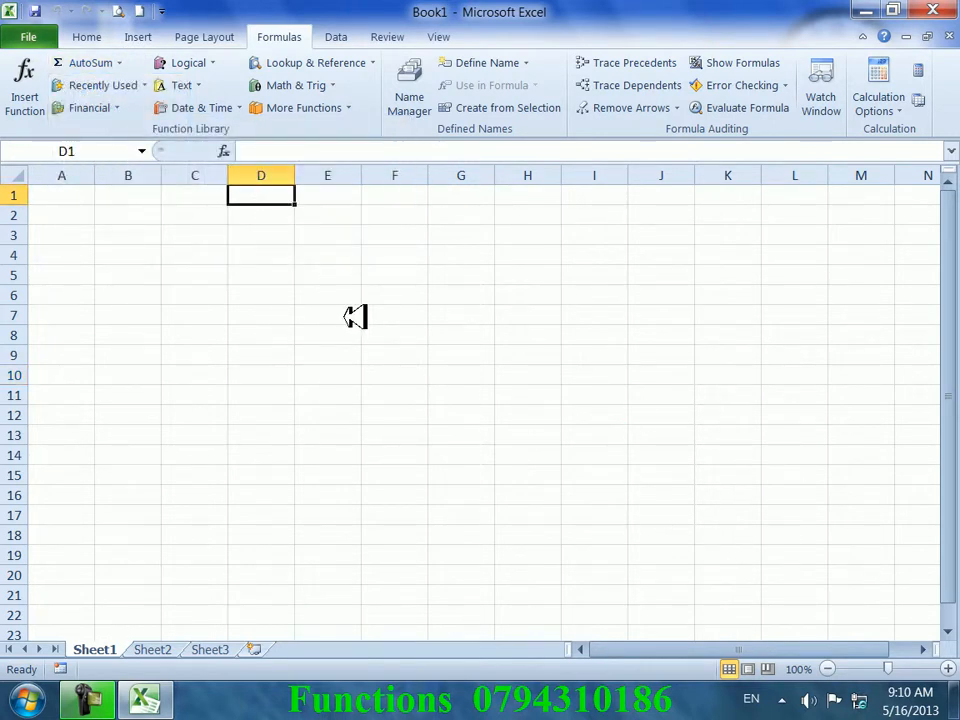
click(45, 36)
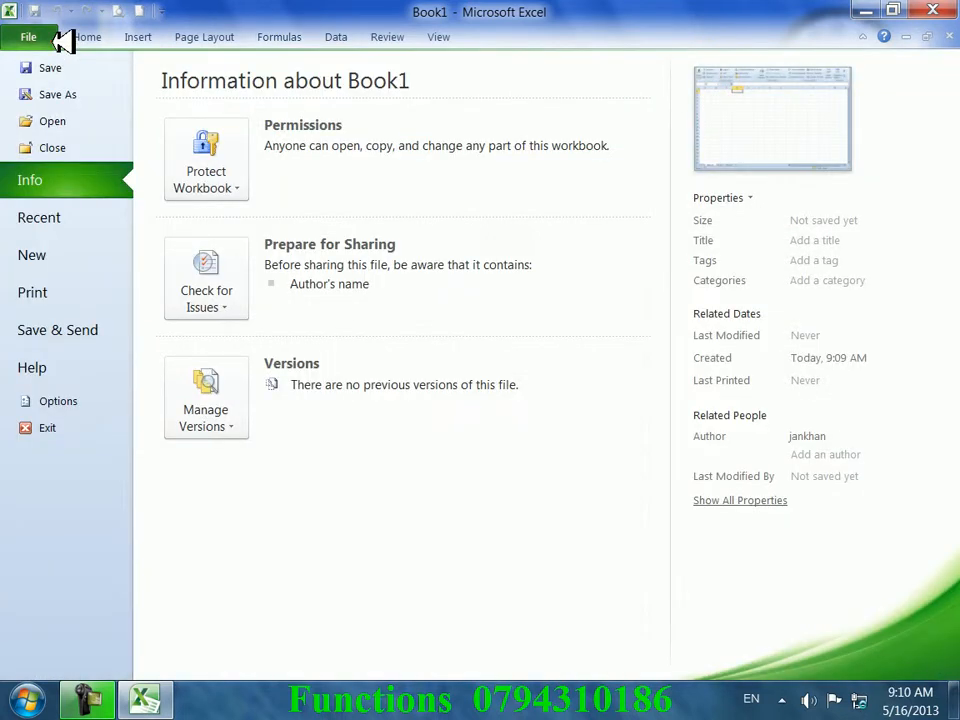
click(64, 257)
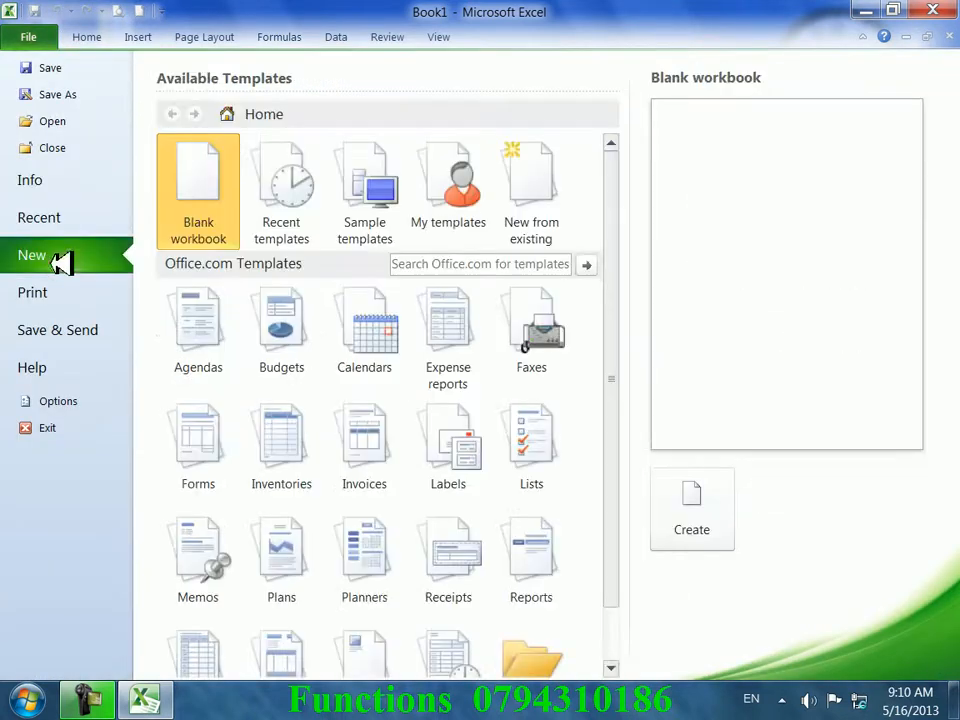
click(69, 215)
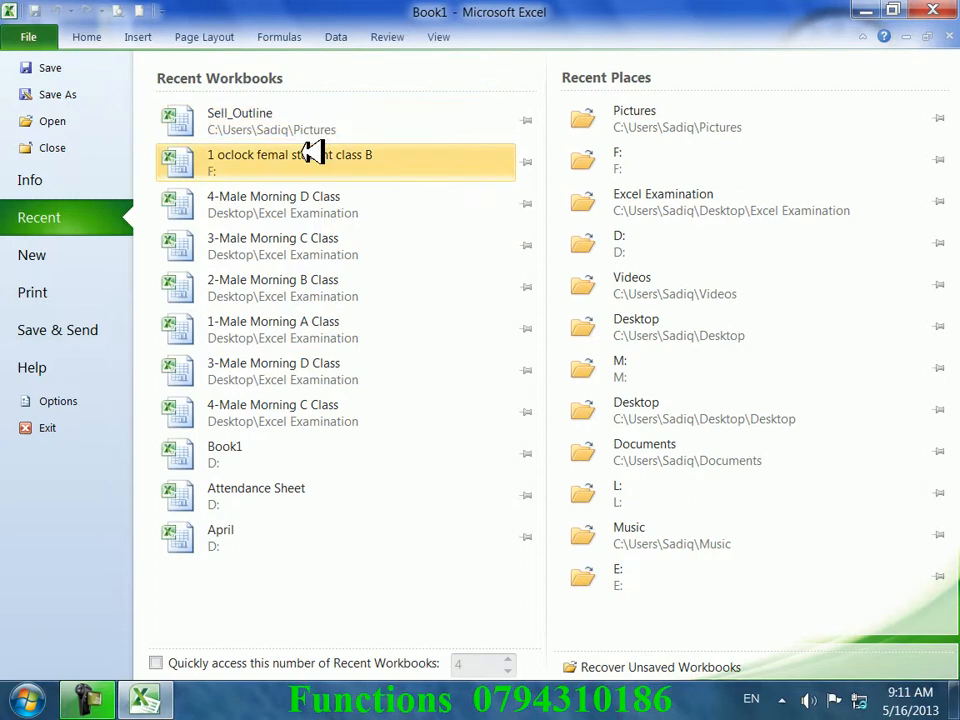
key(Escape)
click(484, 417)
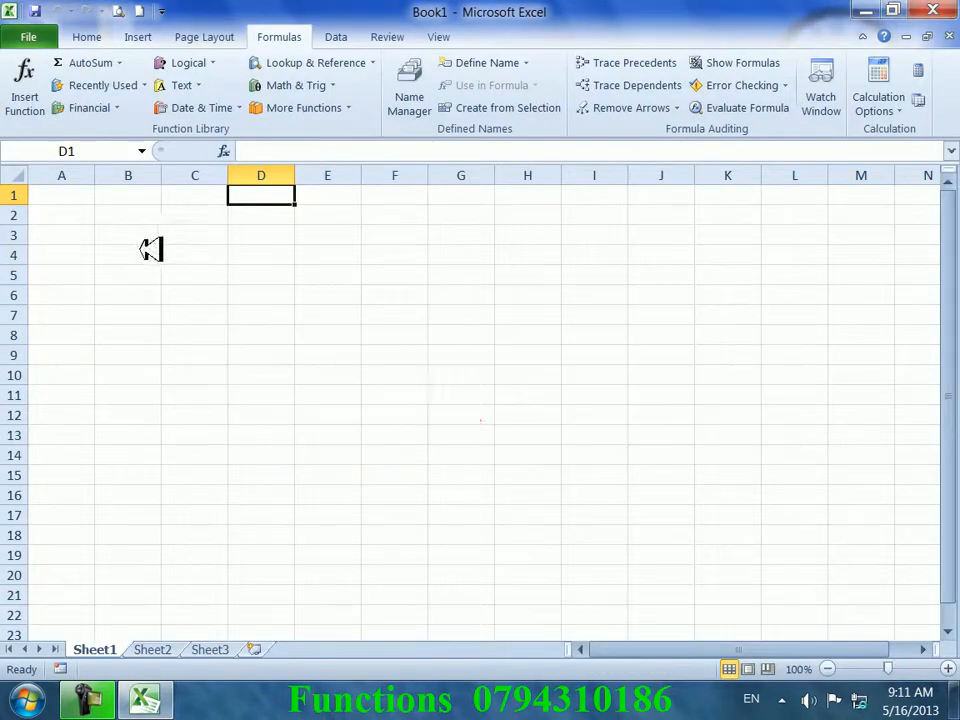
- Enter the headings Name, post and salary in A1:C1
click(58, 193)
text(Name)
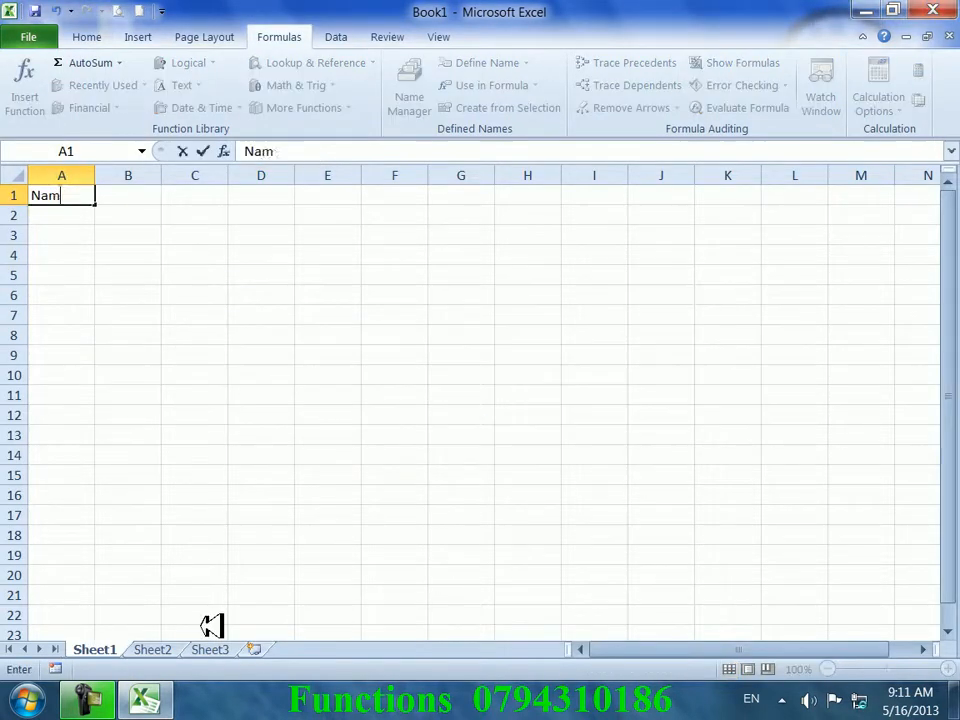
key(Tab)
text(p)
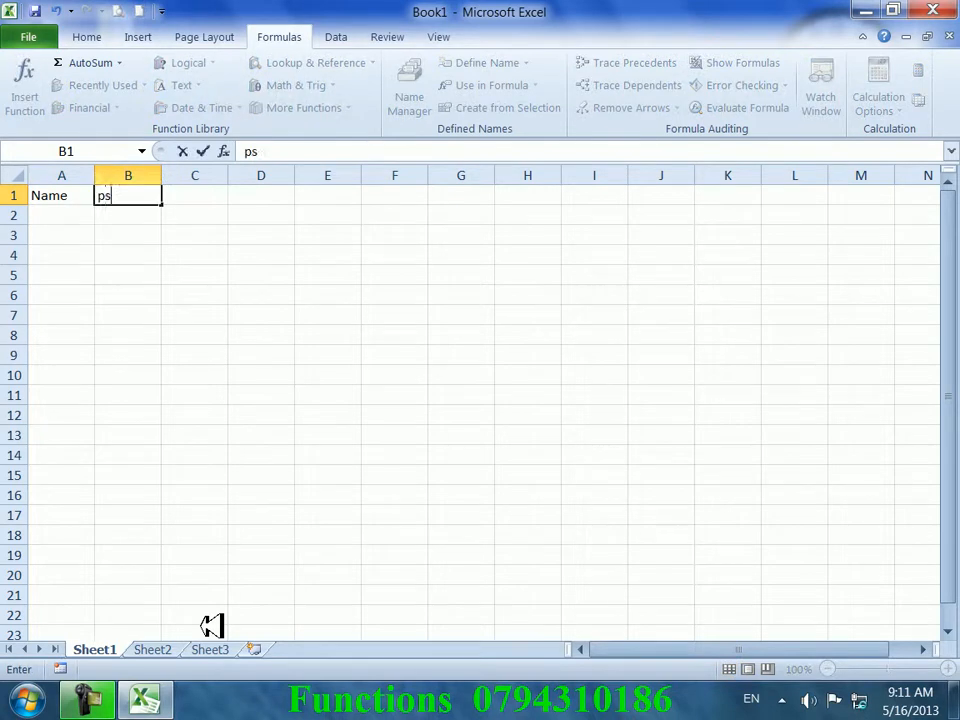
text(ost)
key(Tab)
text(sala)
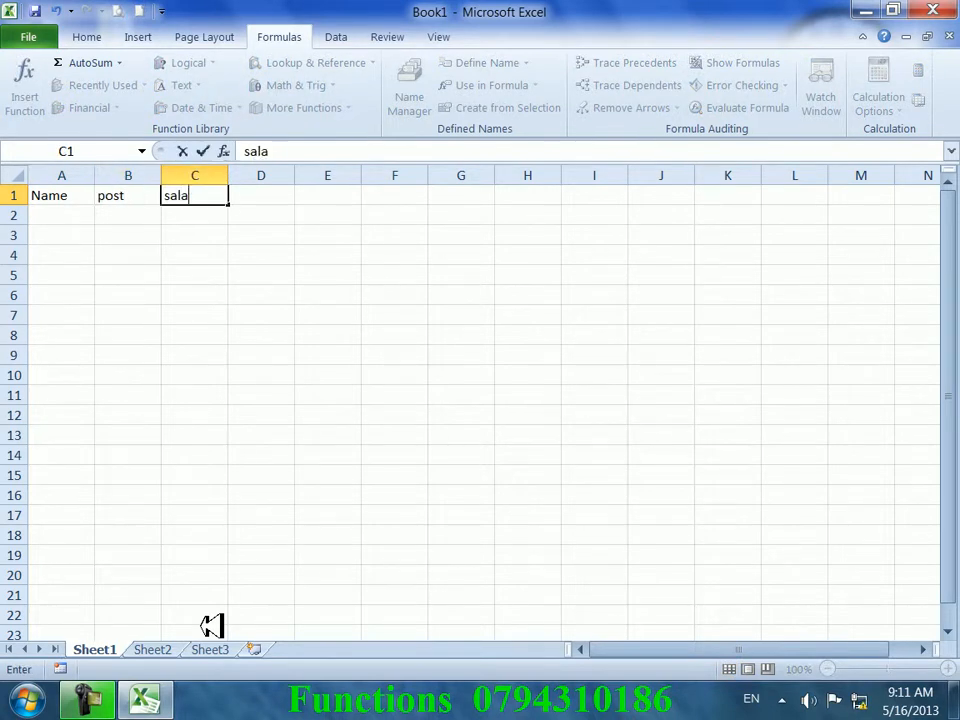
text(ry)
key(Return)
- Fill C2:C7 with 345 and clear the stray 3 from C8
key(Tab)
key(Tab)
text(345)
key(Return)
text(345 345 345 345 345 3)
key(Return)
key(Return)
key(Up)
key(Up)
key(Delete)
key(Return)
key(Up)
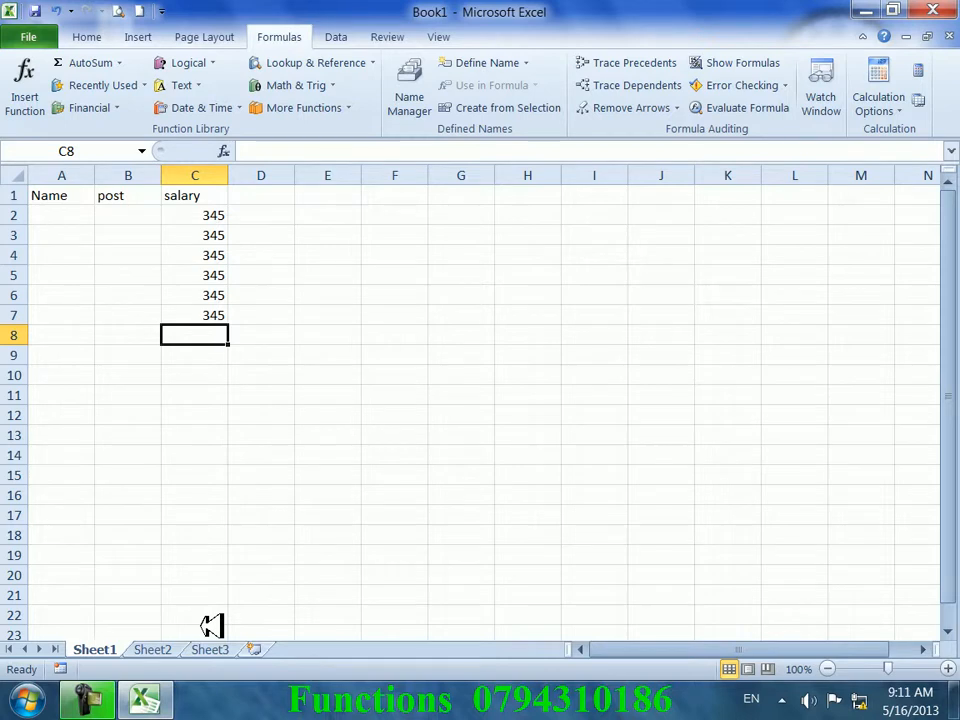
click(128, 63)
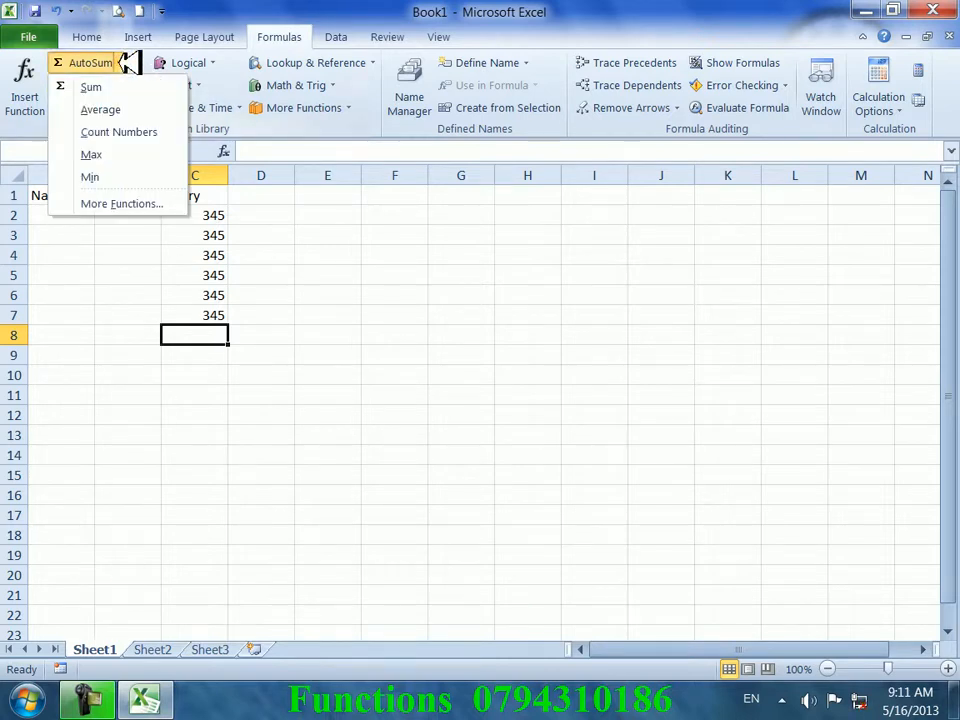
click(128, 86)
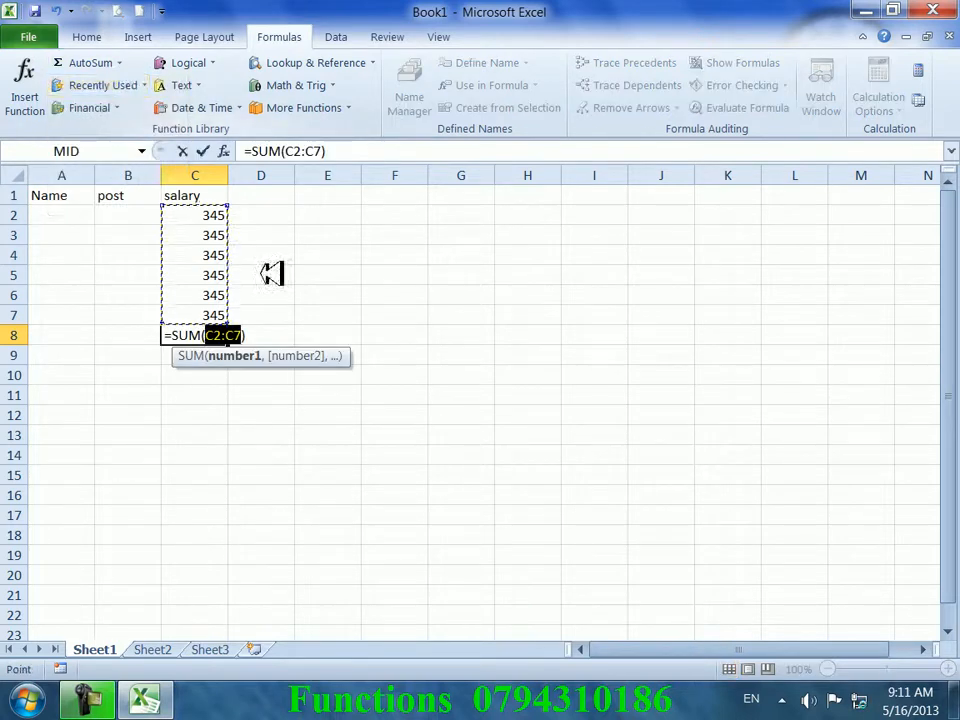
key(Return)
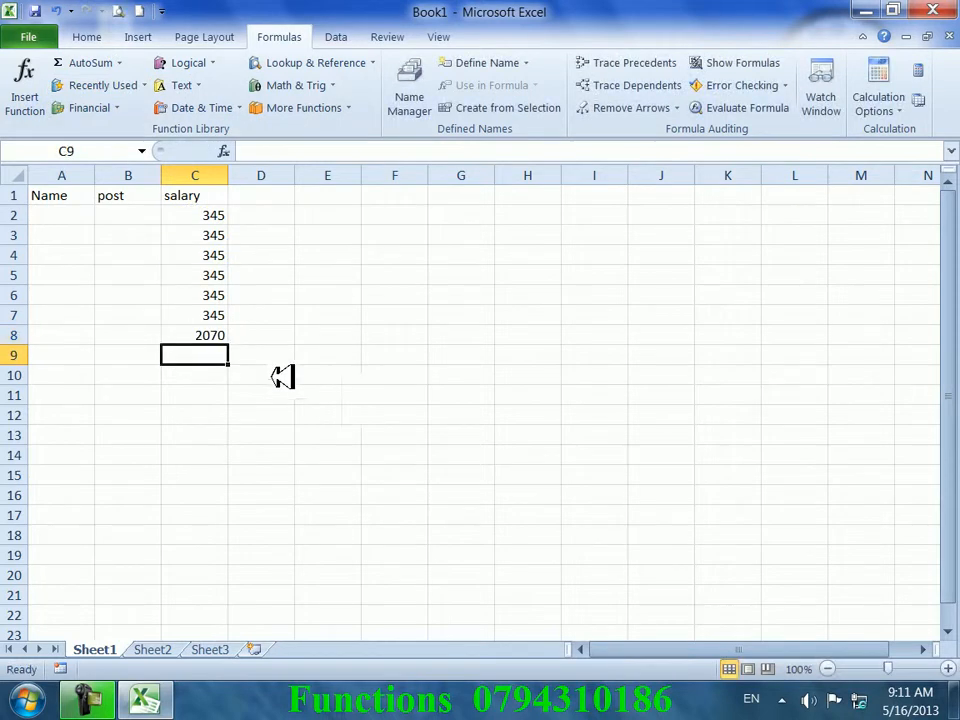
click(217, 330)
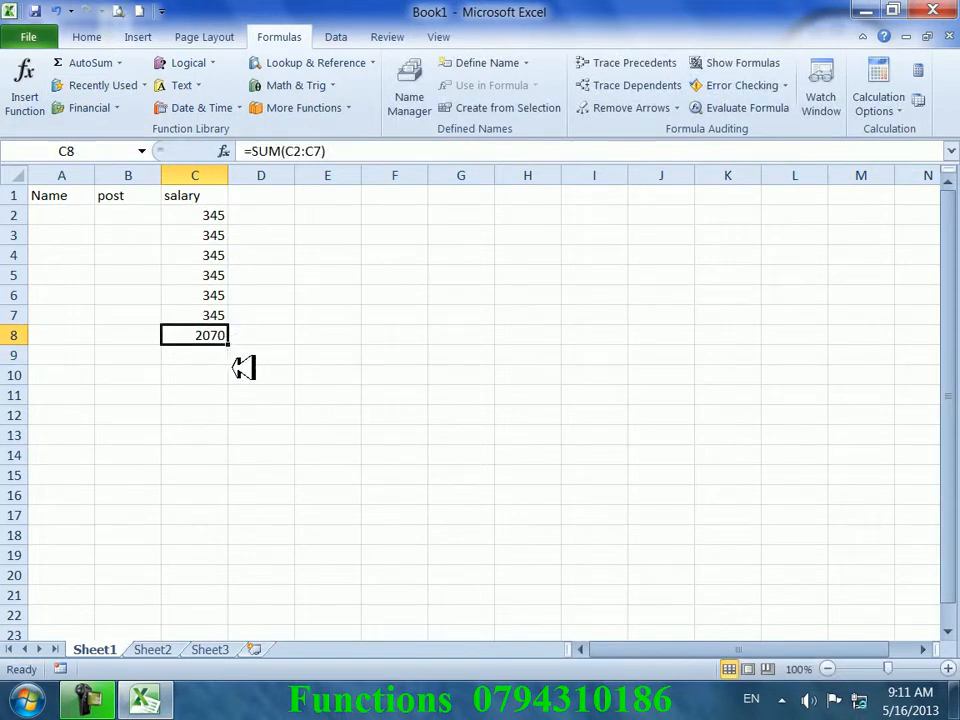
key(Delete)
click(198, 355)
click(202, 334)
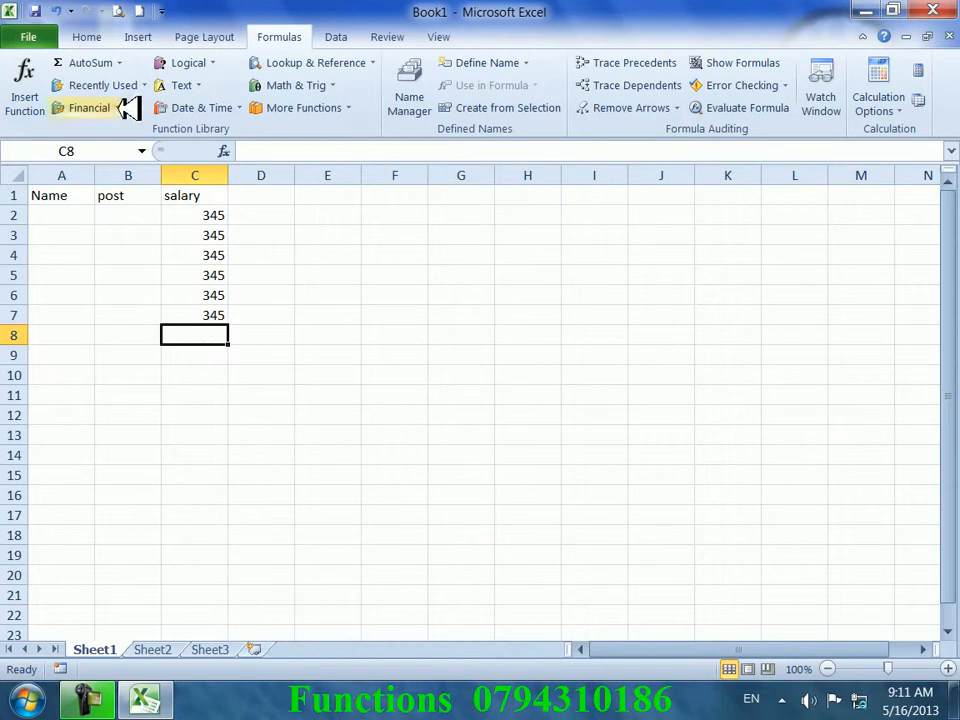
click(118, 62)
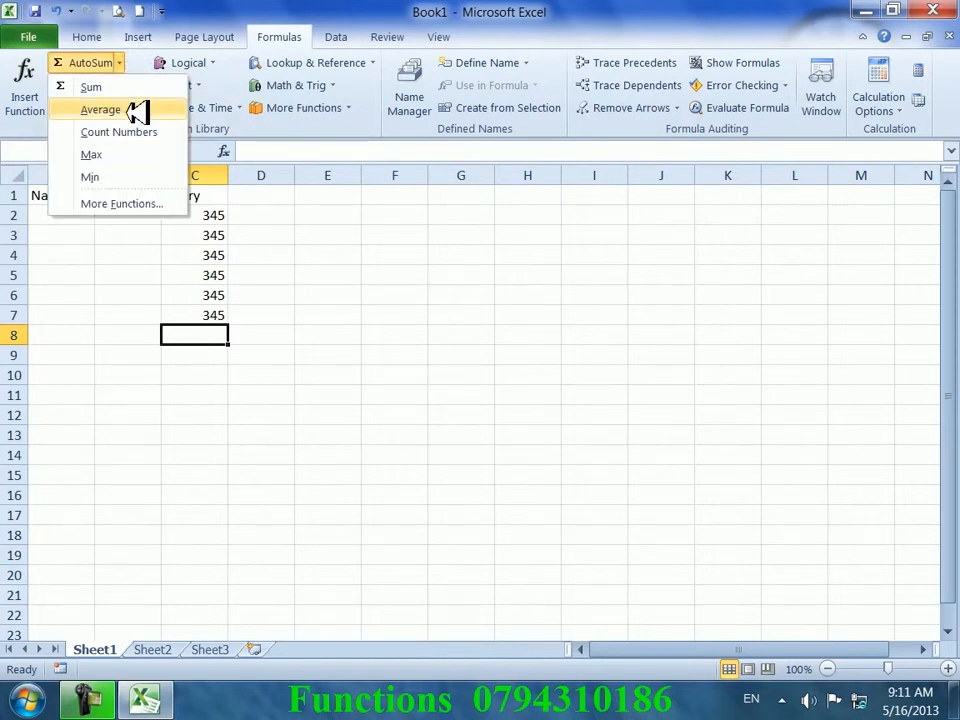
click(137, 111)
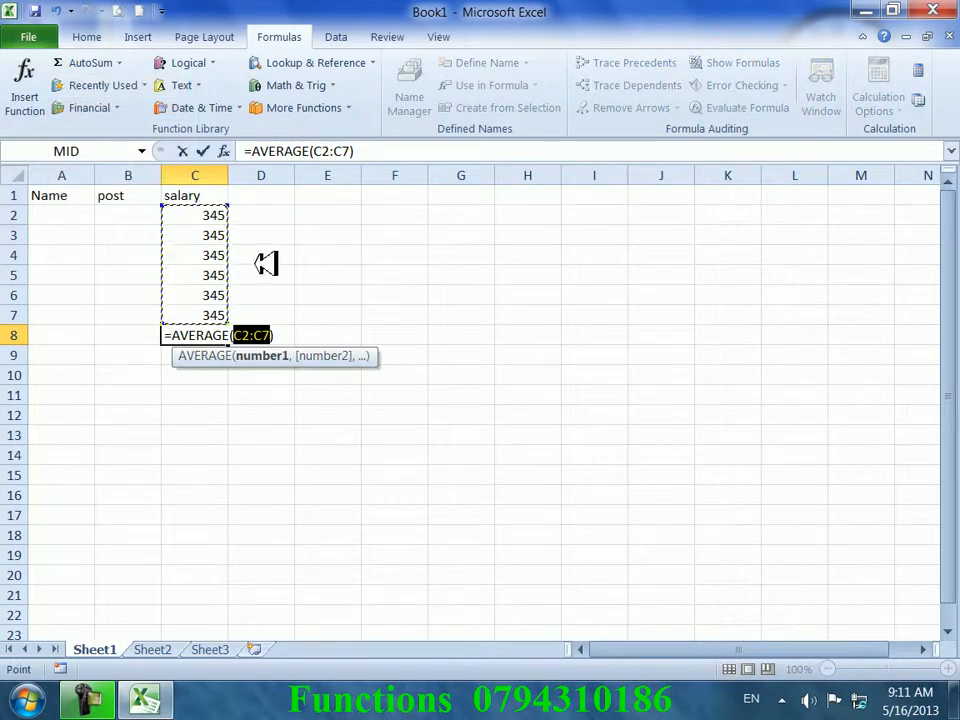
key(Return)
key(Up)
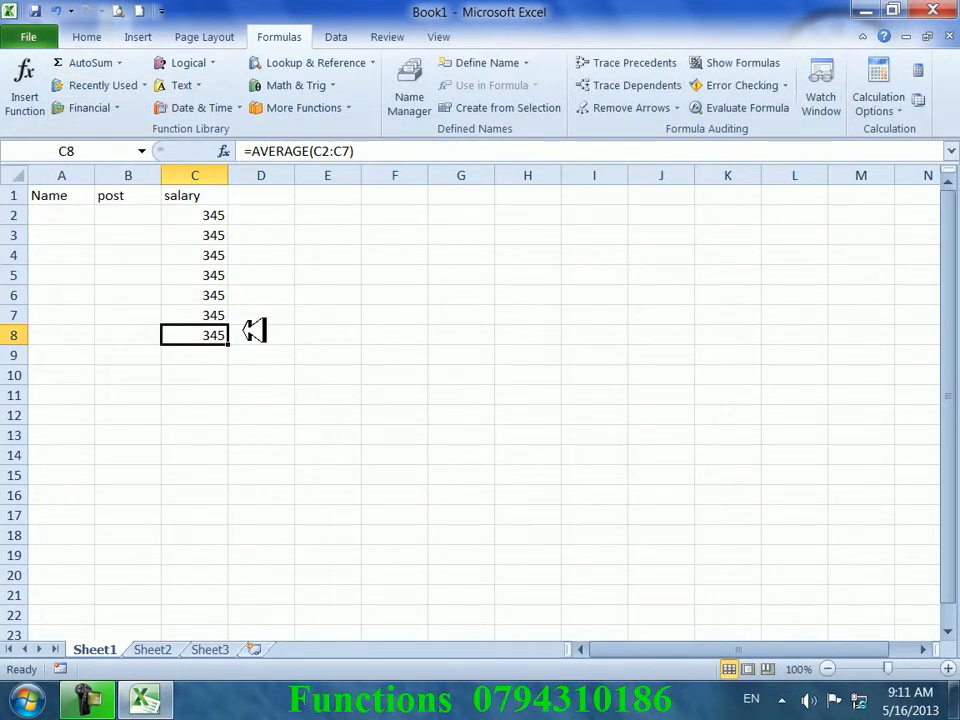
key(Delete)
- Label F8 counta and F9 countn
click(124, 62)
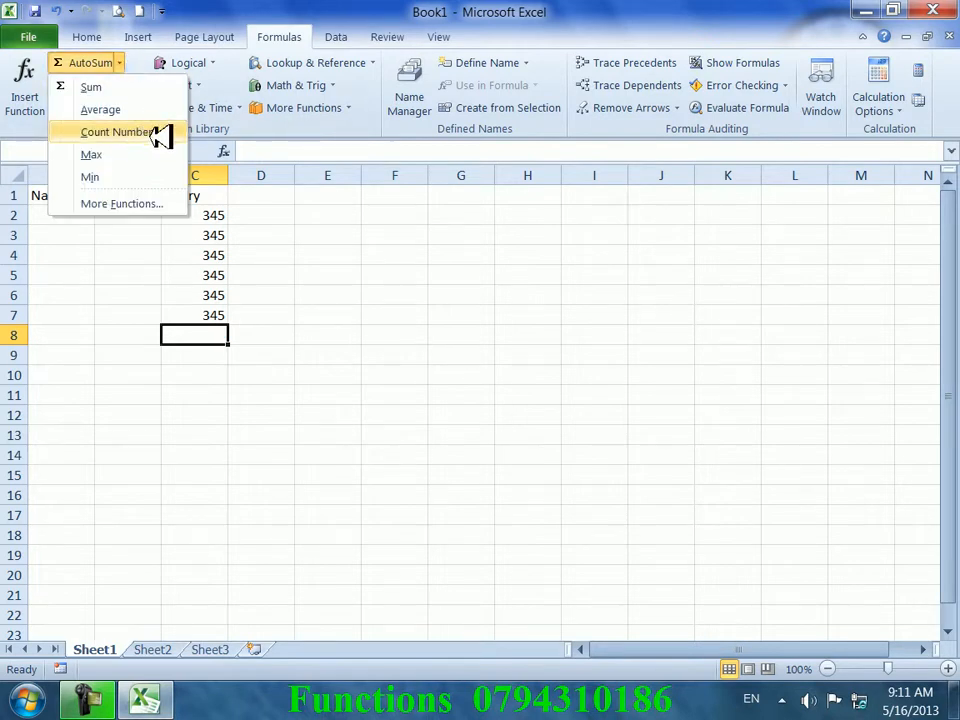
click(378, 313)
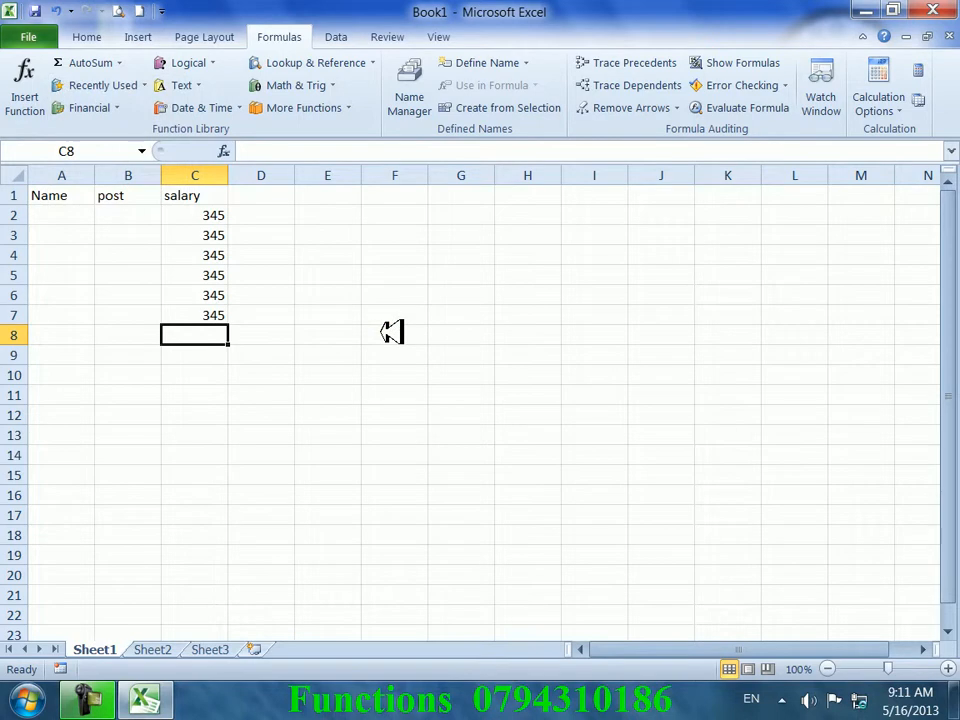
click(391, 332)
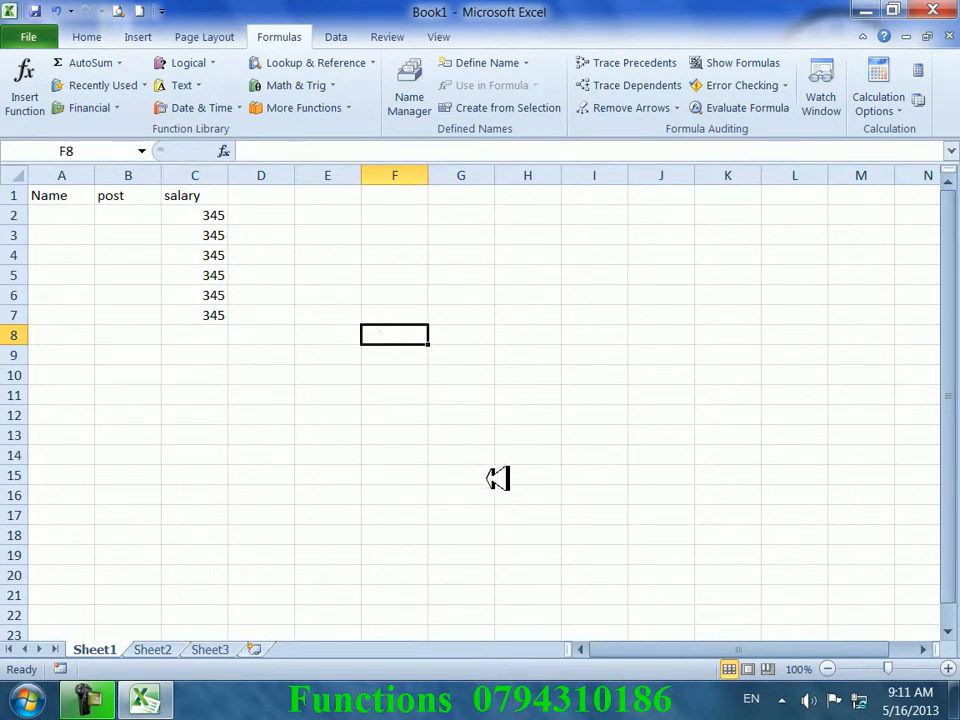
text(count)
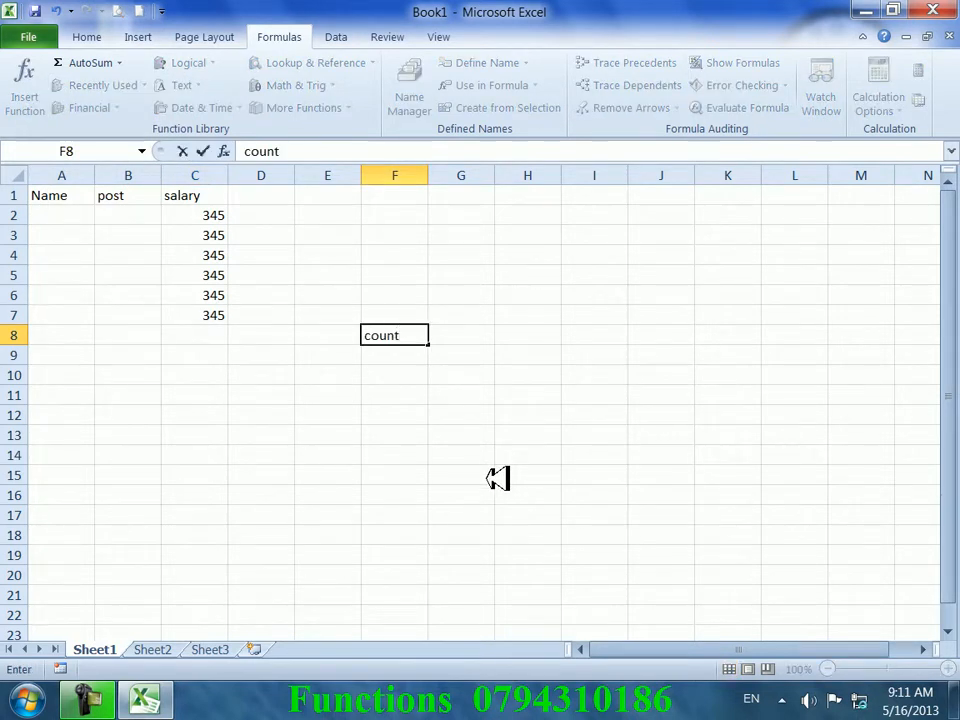
text(a)
key(Return)
text(countn)
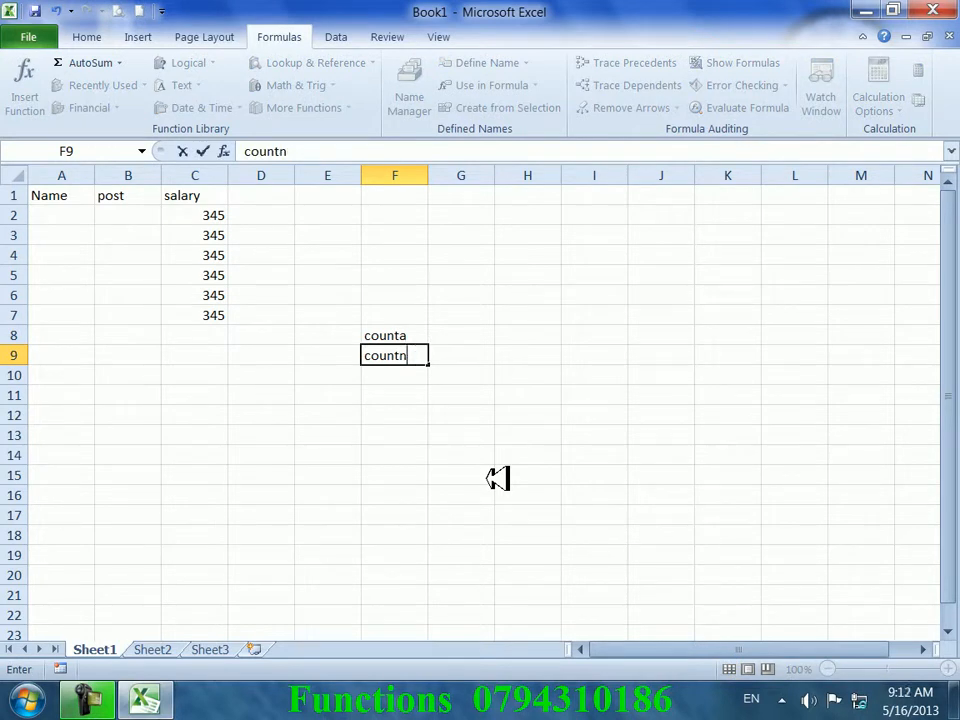
key(Return)
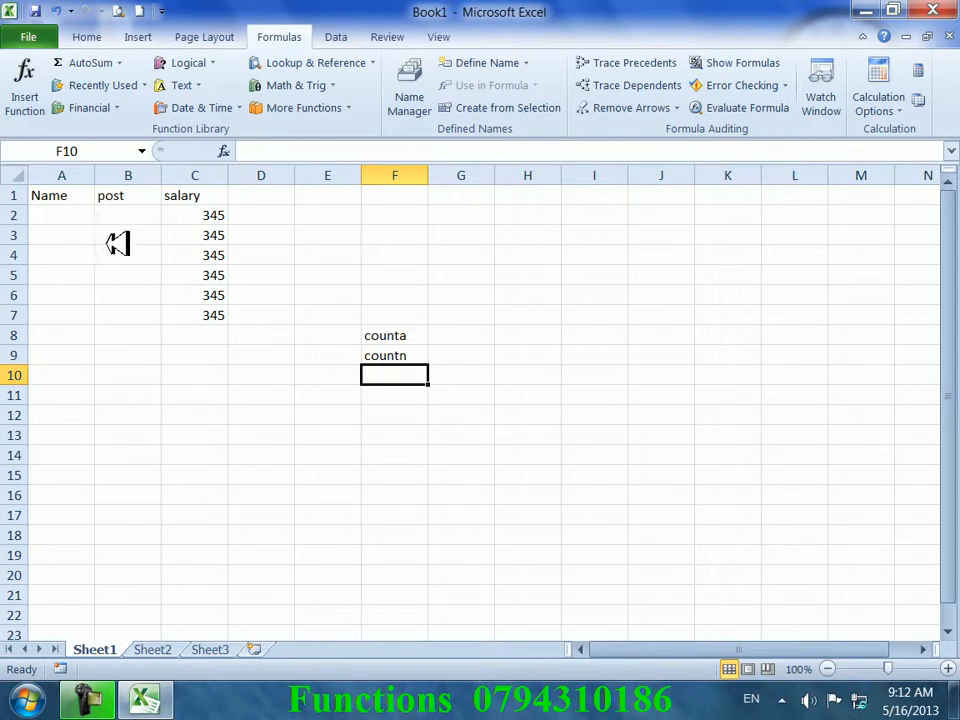
- Enter teacher, engineer, driver, farmer and cleaner in B2:B6
click(128, 212)
text(teacher)
key(Return)
text(engineer)
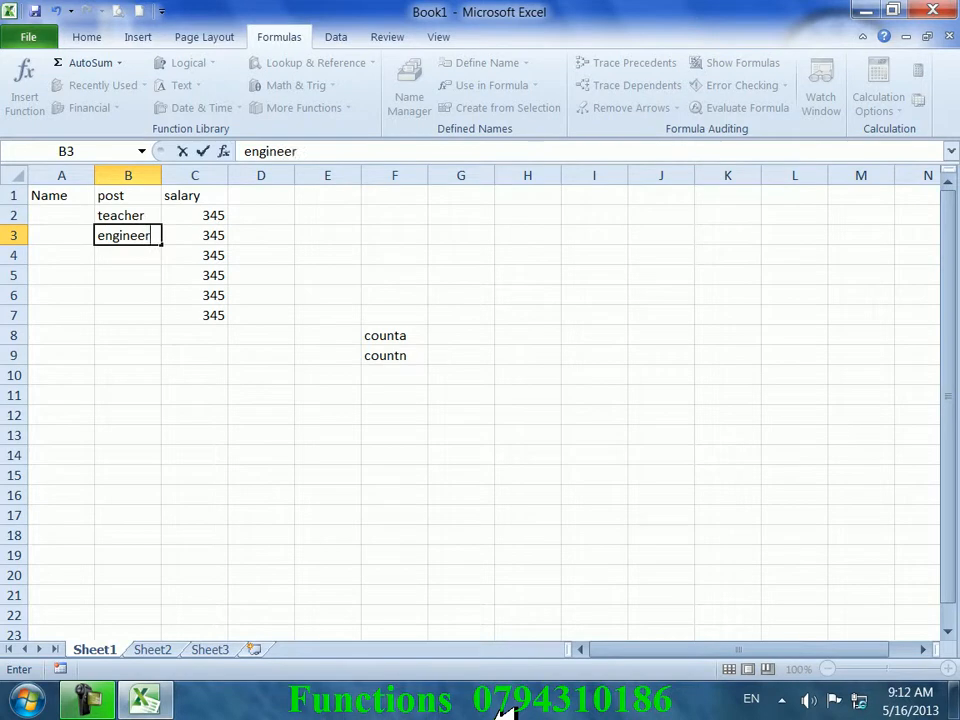
key(Return)
text(driver)
key(Return)
text(af)
text(rmer)
key(Return)
text(cle)
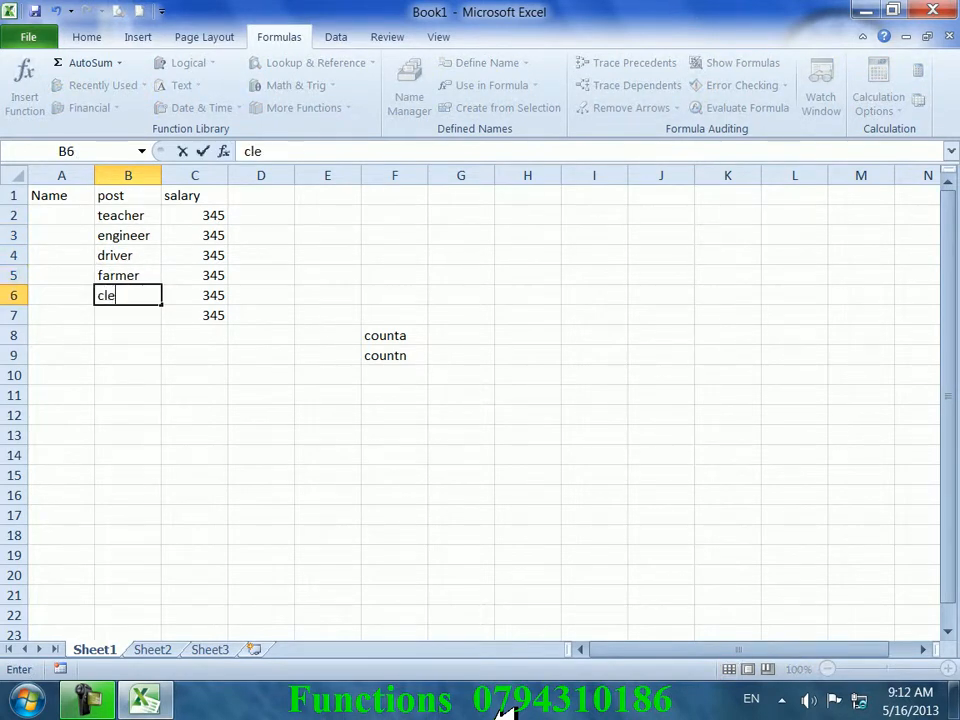
text(aner)
key(Return)
- Use autocomplete to add teacher, engineer, teacher, engineer in B7:B10
text(t)
key(Return)
text(e)
key(Return)
text(t)
key(Return)
text(e)
key(Return)
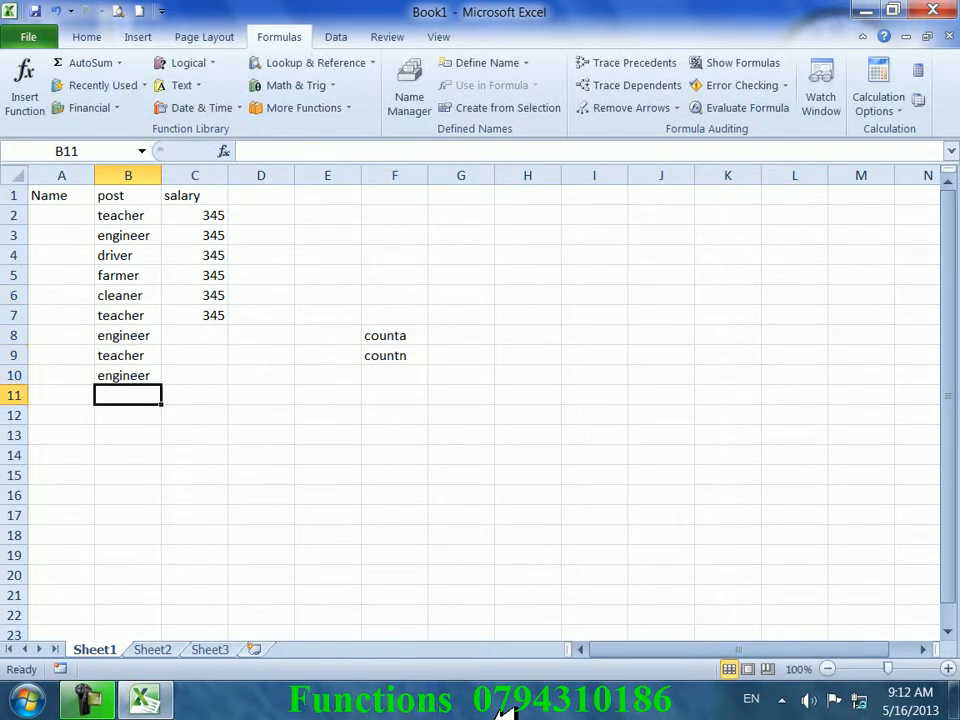
- Go to D1 and type the heading Total teacher
key(Right)
key(Right)
key(Left)
key(Right)
key(Up)
key(Up)
key(Up)
key(Up)
key(Up)
key(Up)
key(Up)
key(Up)
key(Up)
key(Up)
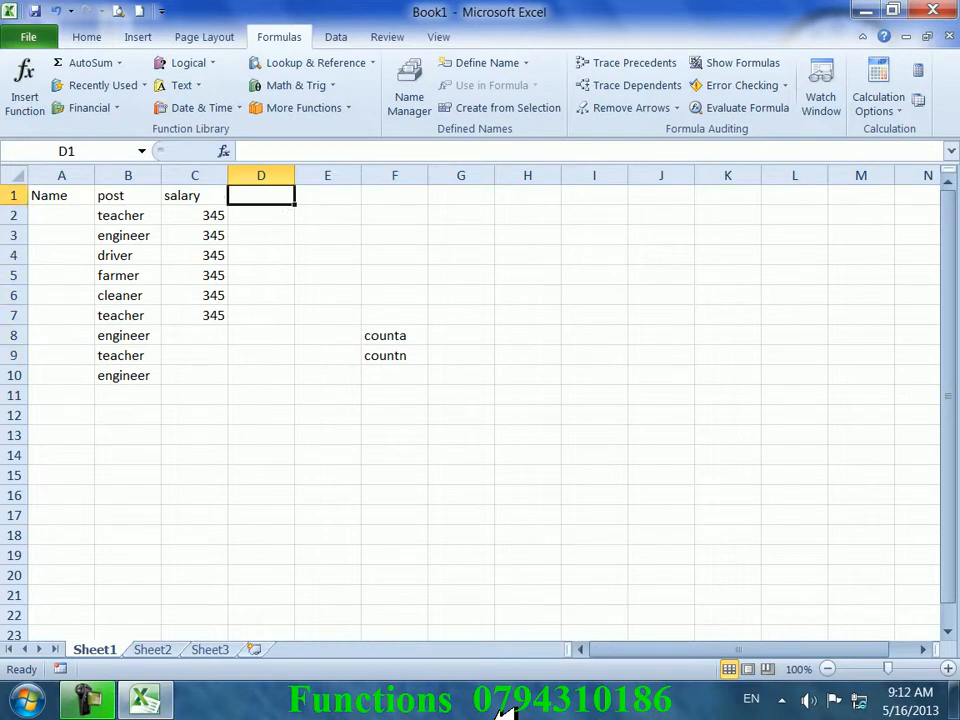
text(Total teacher)
- Commit the Total teacher heading and enter =COUNTA(B2:B10) in D2, giving 9
key(Tab)
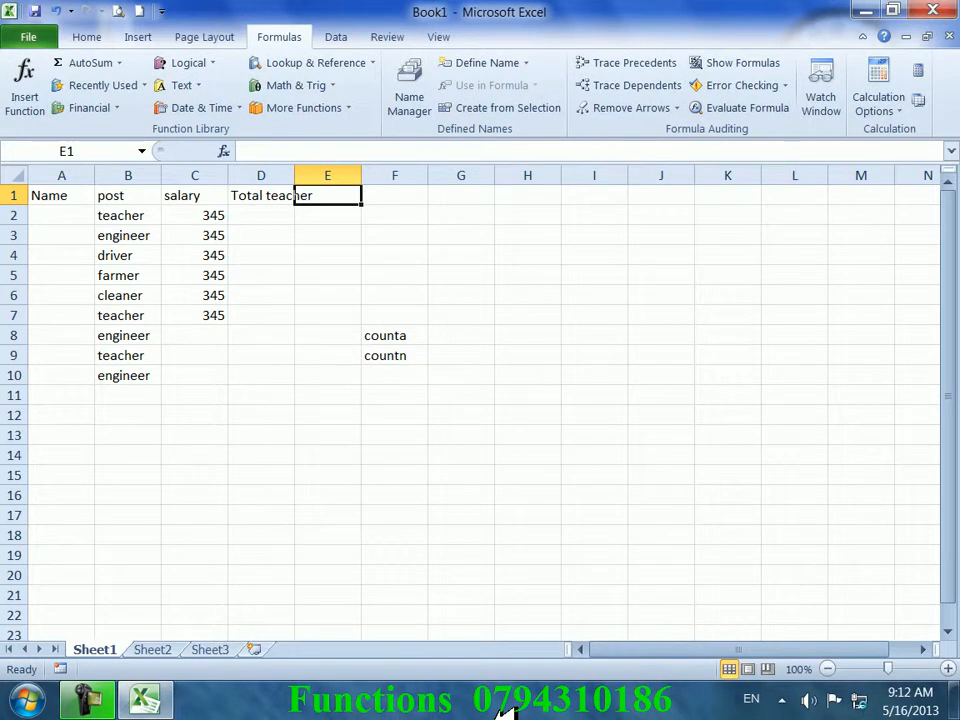
key(Return)
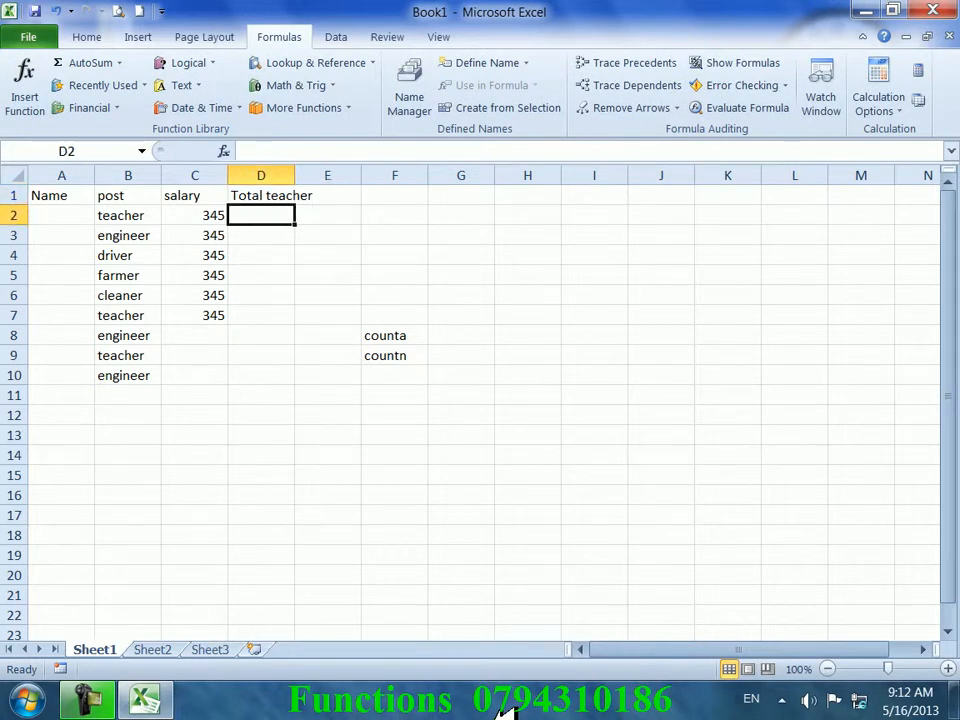
text(=)
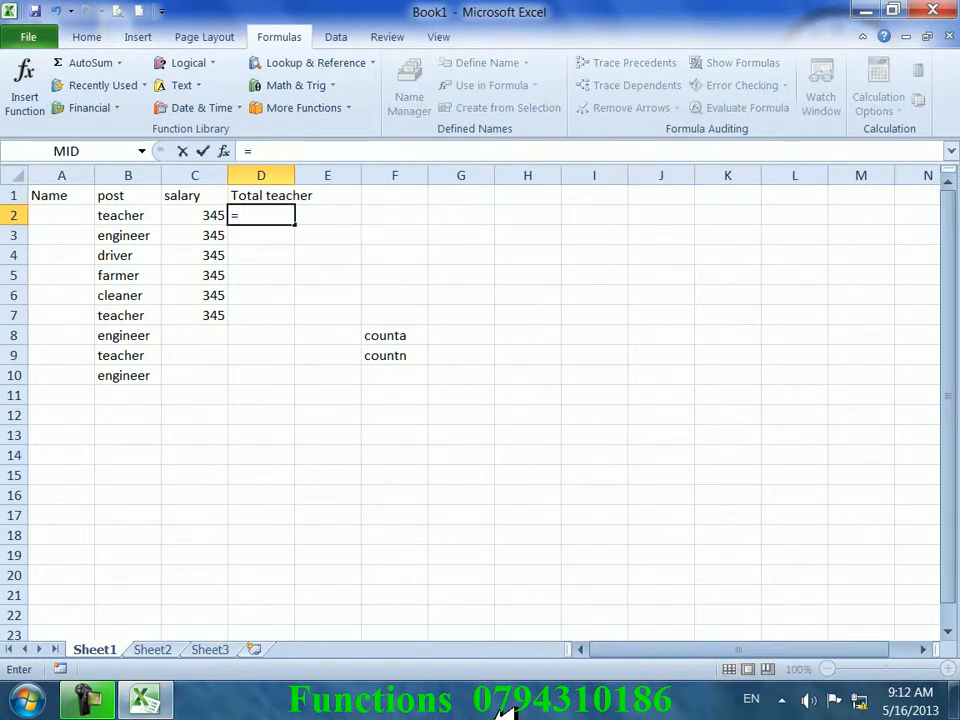
text(counta()
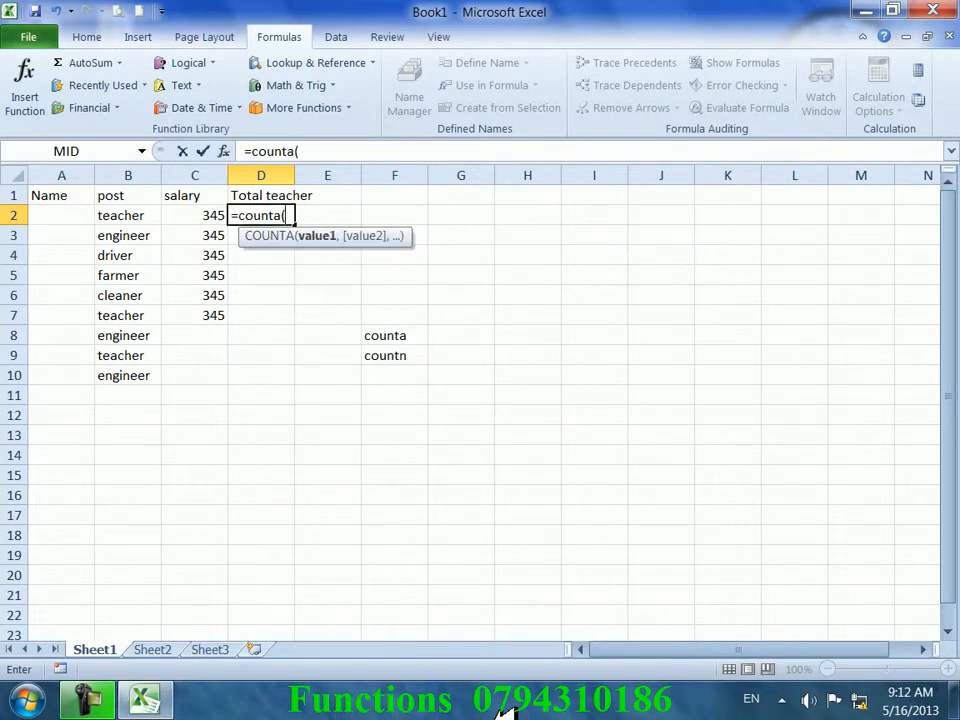
drag(100, 215, 148, 368)
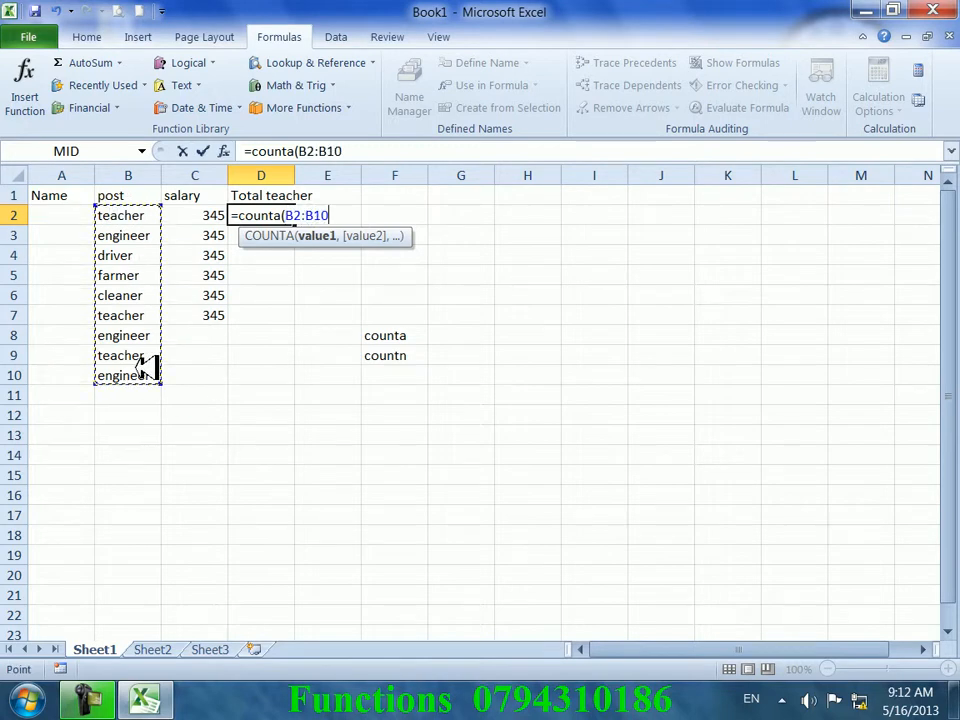
key(Return)
- Try =COUNT(B2:B10), giving 0, then =COUNT(C2:C7), giving 6, and clear D2
click(265, 214)
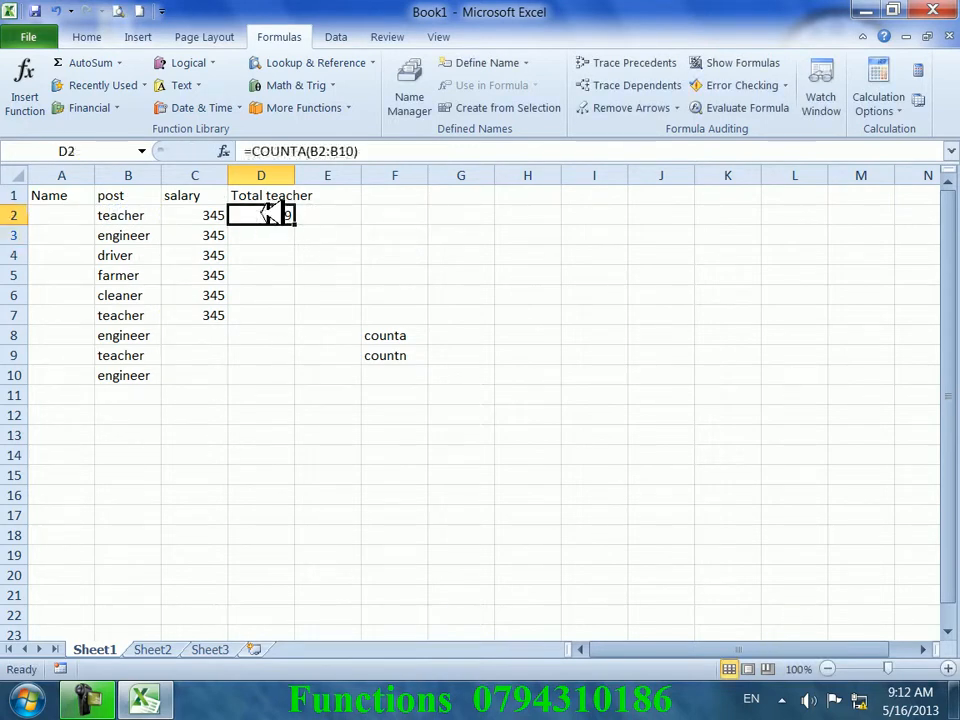
text(=)
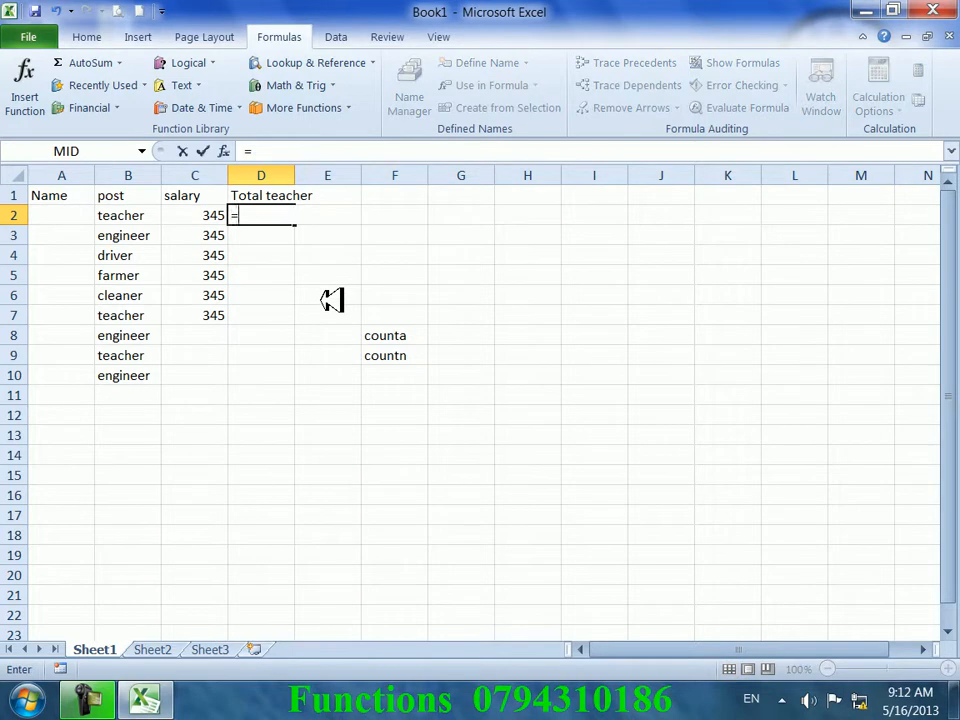
text(count()
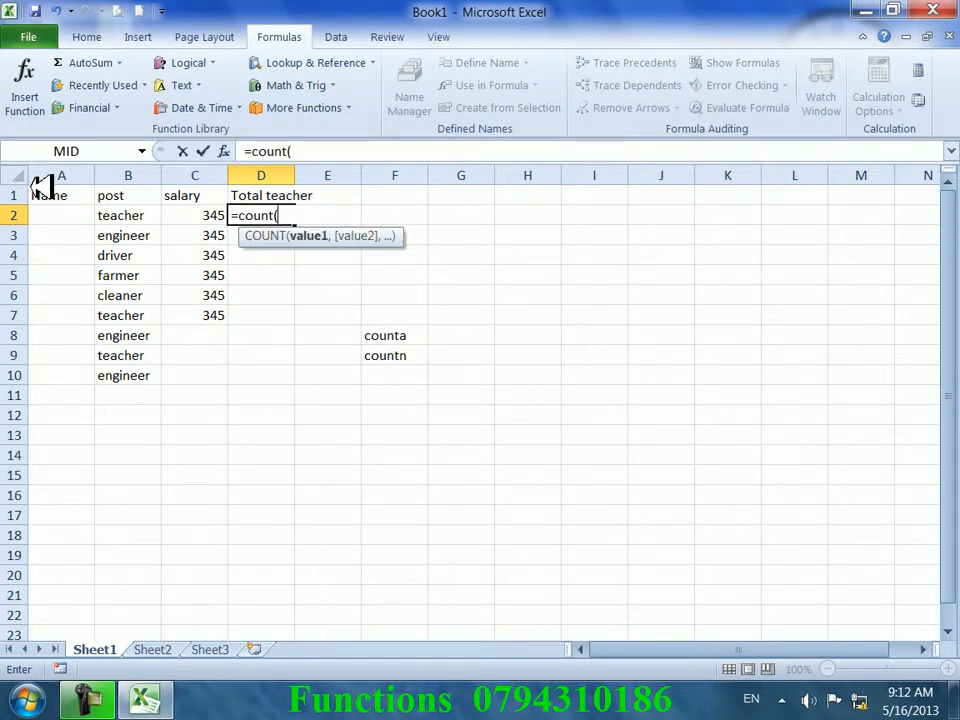
drag(122, 215, 150, 374)
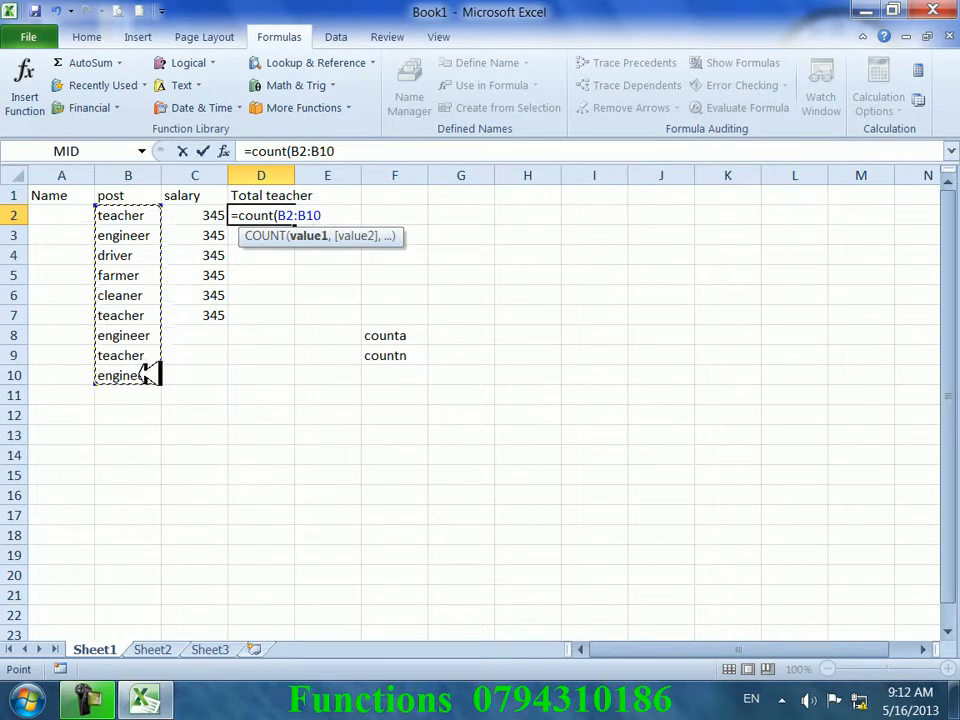
key(Return)
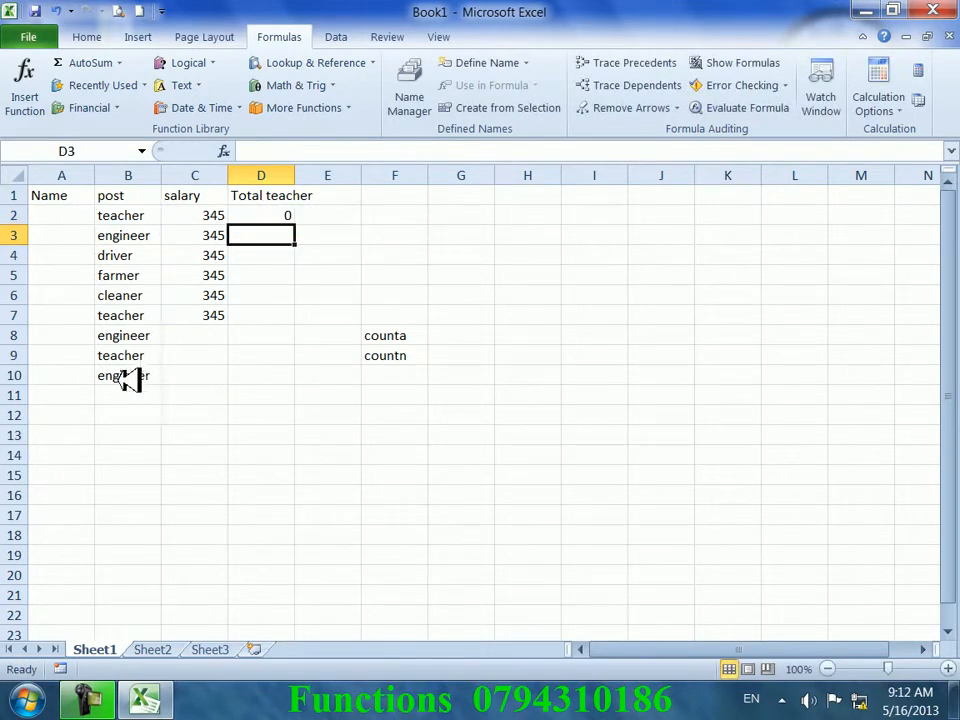
double_click(272, 215)
drag(336, 214, 298, 215)
drag(214, 215, 231, 317)
key(Return)
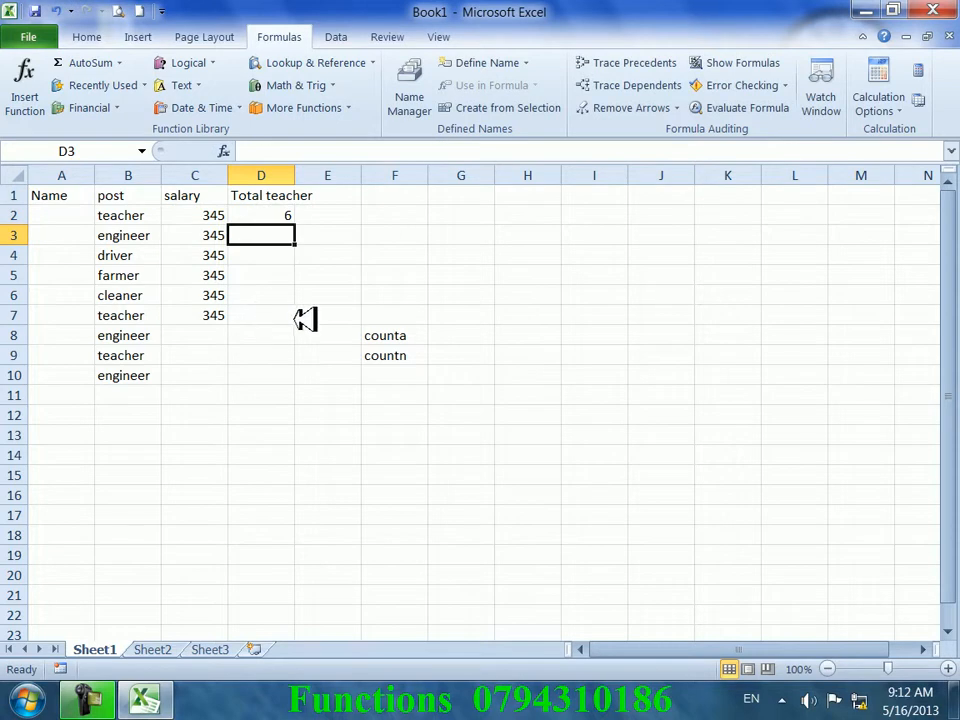
click(257, 216)
key(Delete)
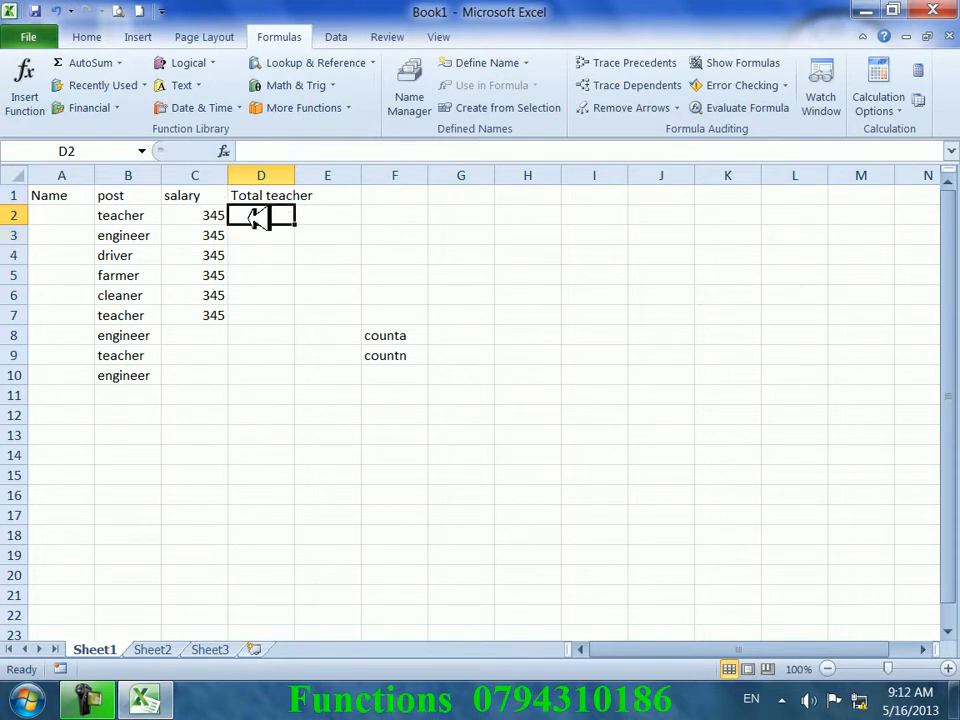
- Select B2:B10 and C2:C7 to check their status-bar counts, then dismiss the AutoSum list
click(455, 296)
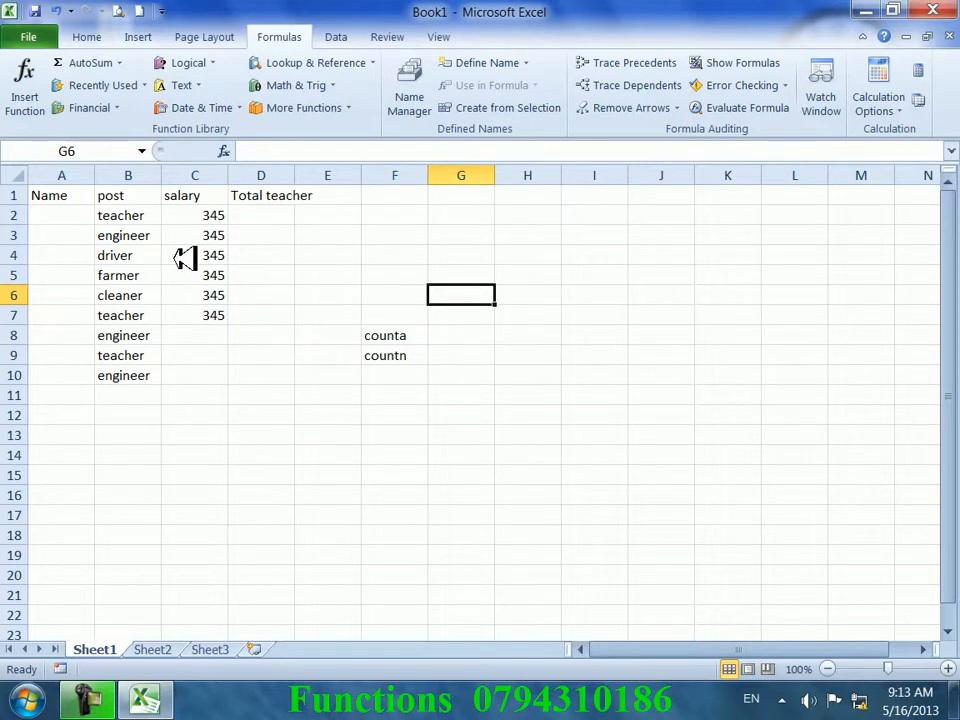
drag(122, 215, 153, 370)
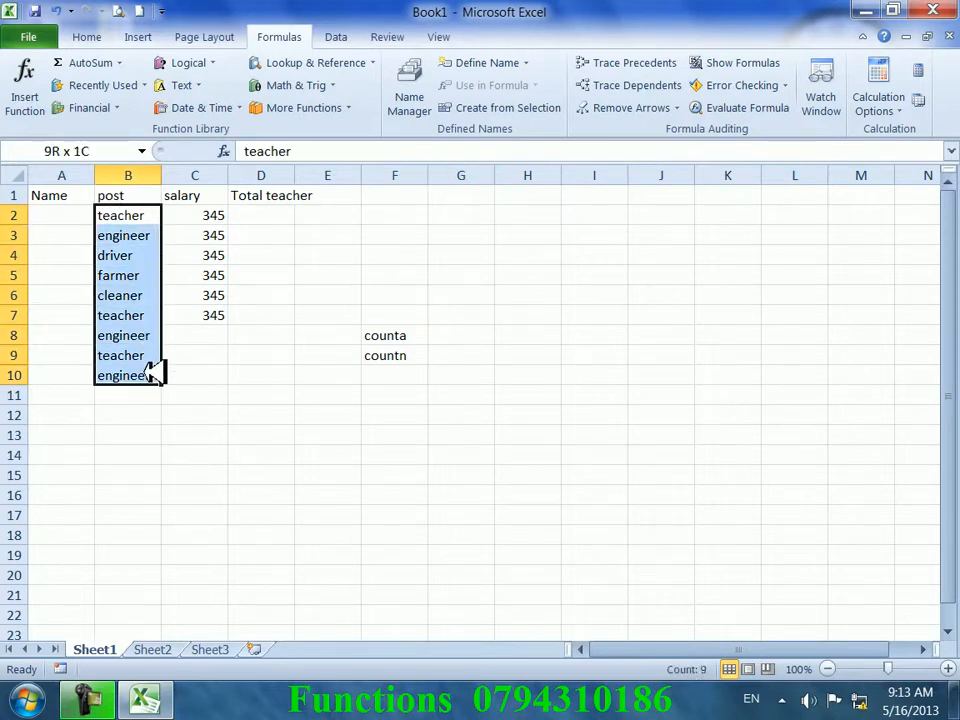
click(370, 370)
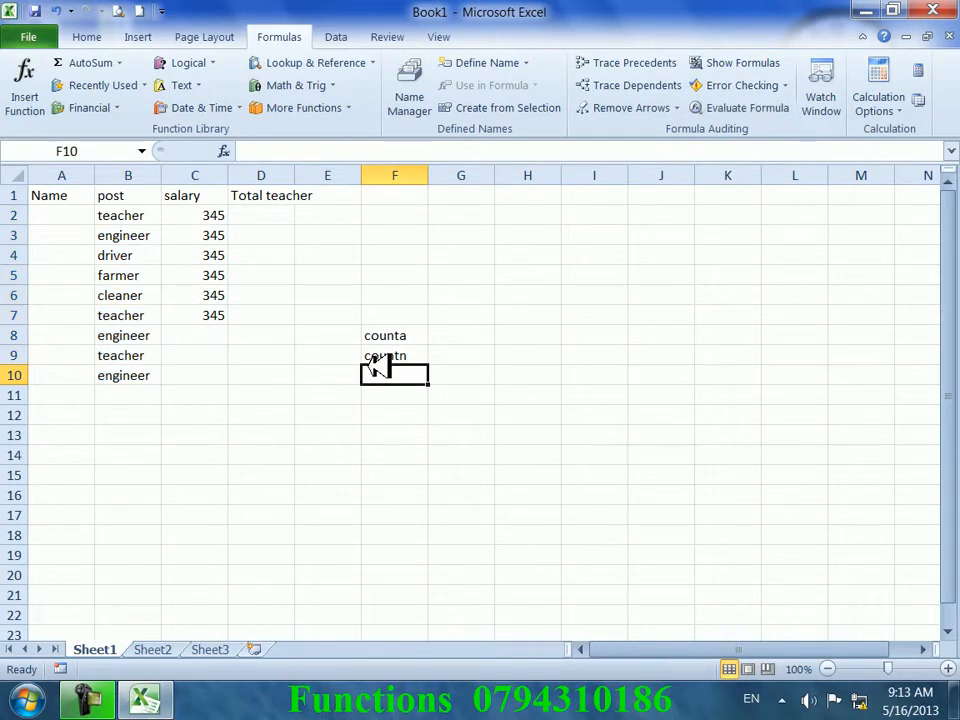
drag(215, 215, 226, 315)
click(339, 306)
click(253, 214)
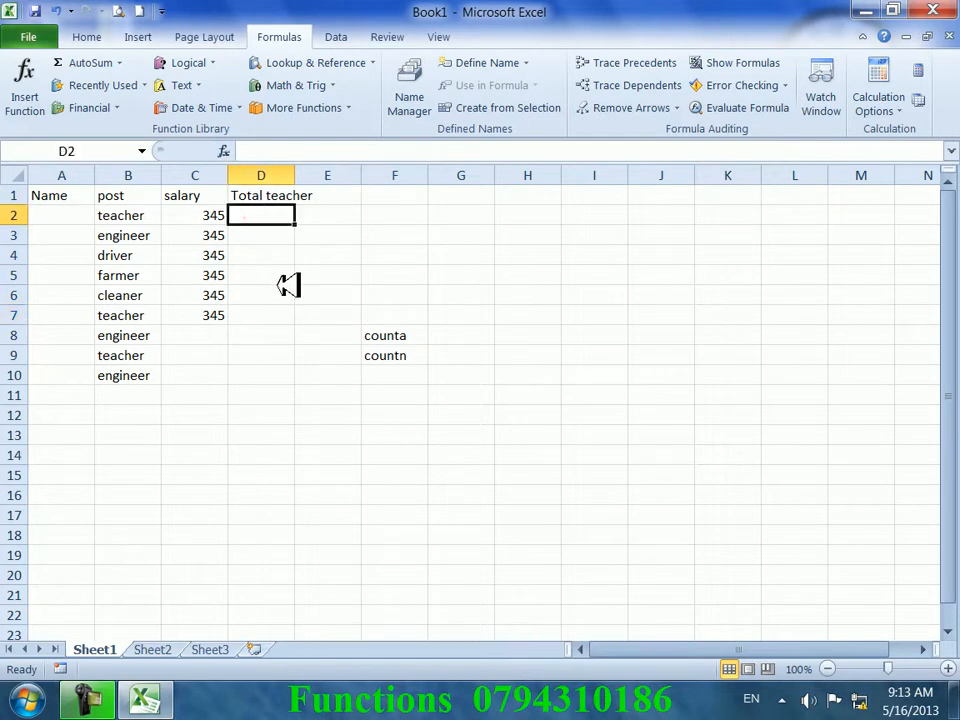
drag(120, 215, 141, 380)
click(250, 376)
click(310, 336)
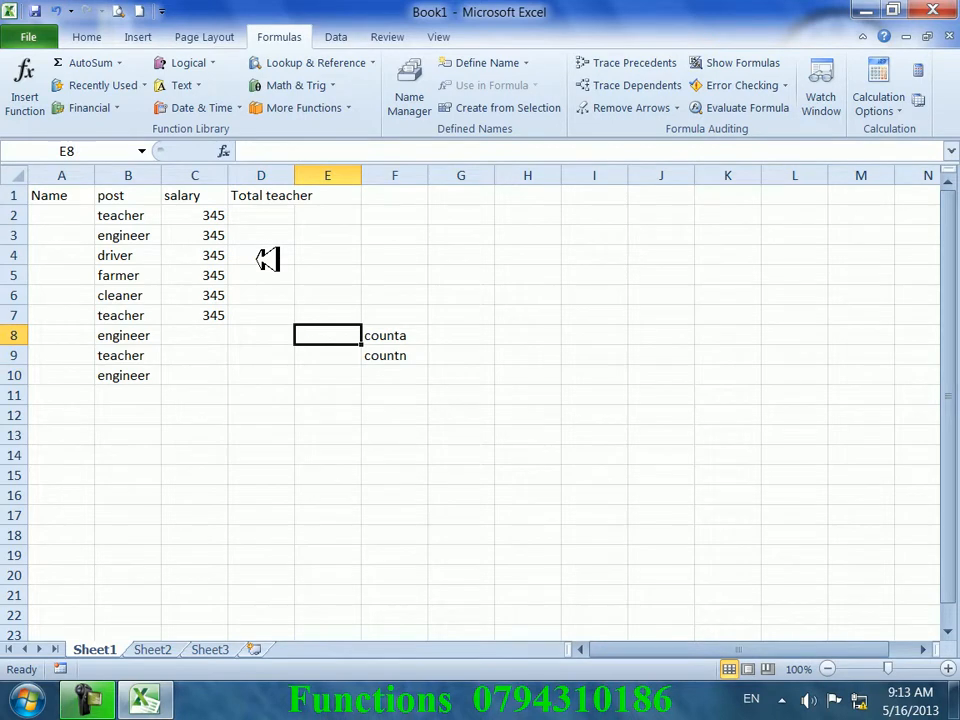
click(119, 63)
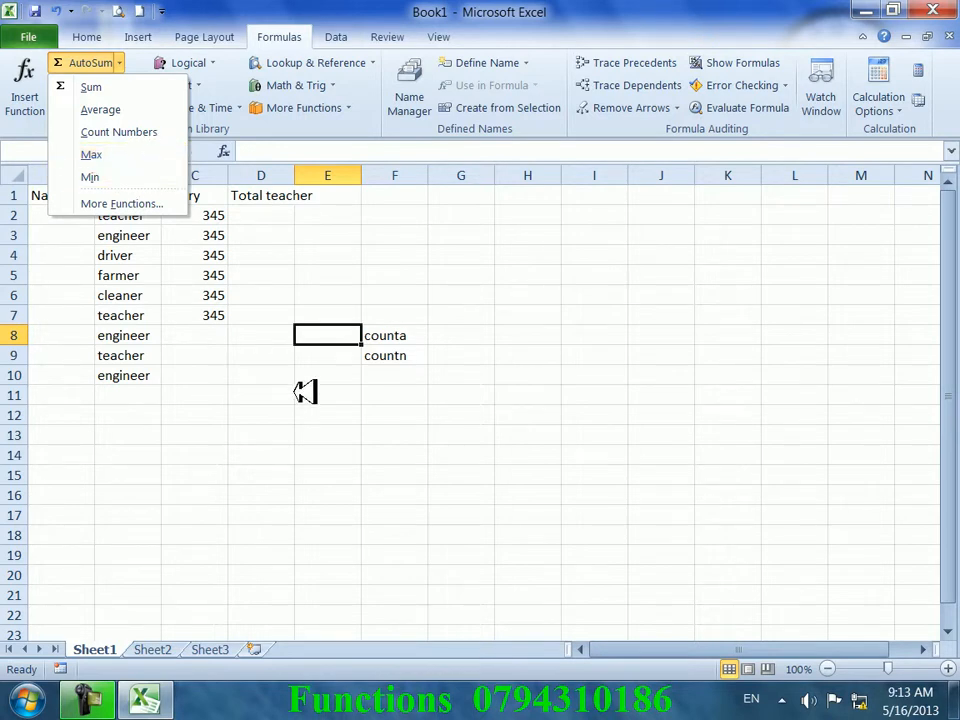
click(251, 369)
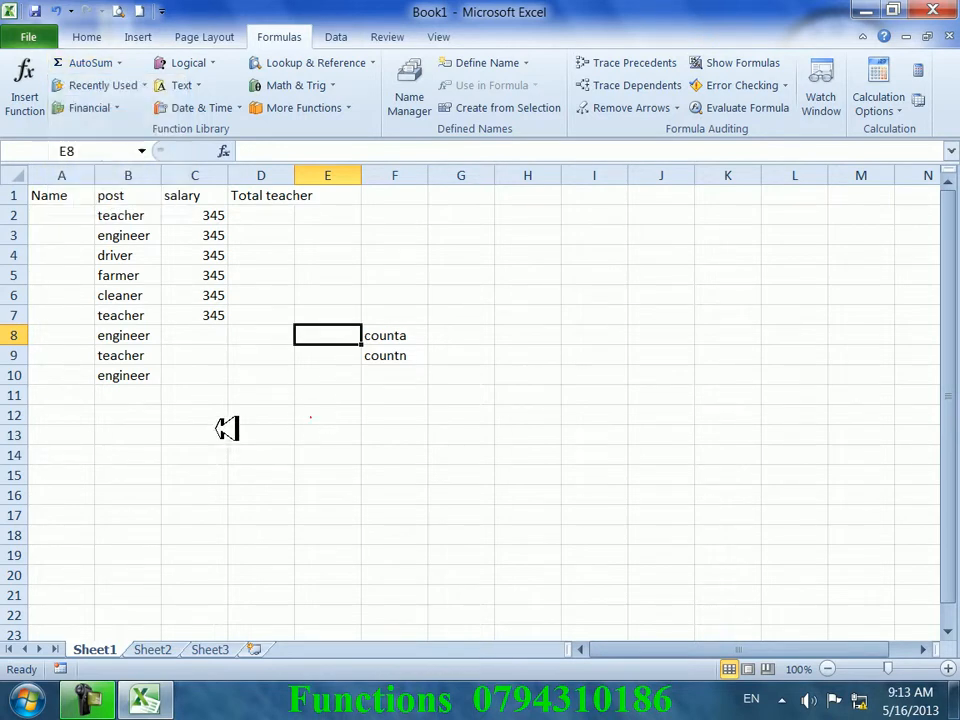
- Enter sample amounts 534, 34, 5345, 3454 down column D and put 2 in D3
click(284, 219)
key(Return)
text(34)
key(Return)
text(534)
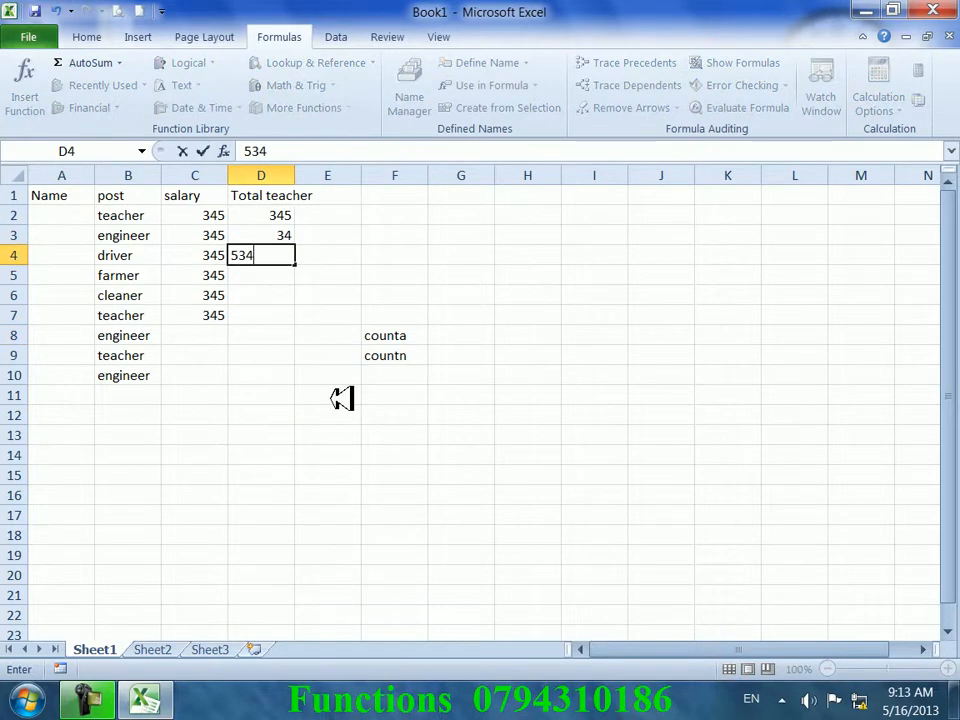
key(Return)
text(34 5345)
key(Return)
text(3454)
key(Return)
key(Up)
key(Up)
key(Up)
key(Up)
key(Up)
text(2)
key(Return)
key(Down)
key(Down)
key(Down)
key(Down)
key(Down)
- Put =MAX(D2:D7) in D9, showing 5345
text(=)
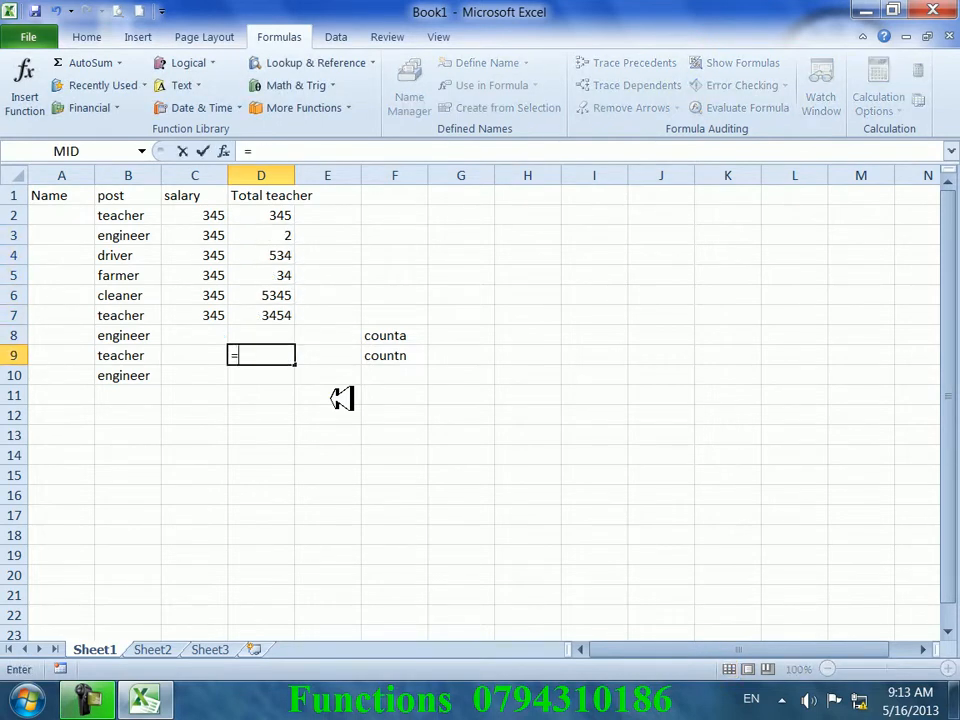
text(maz)
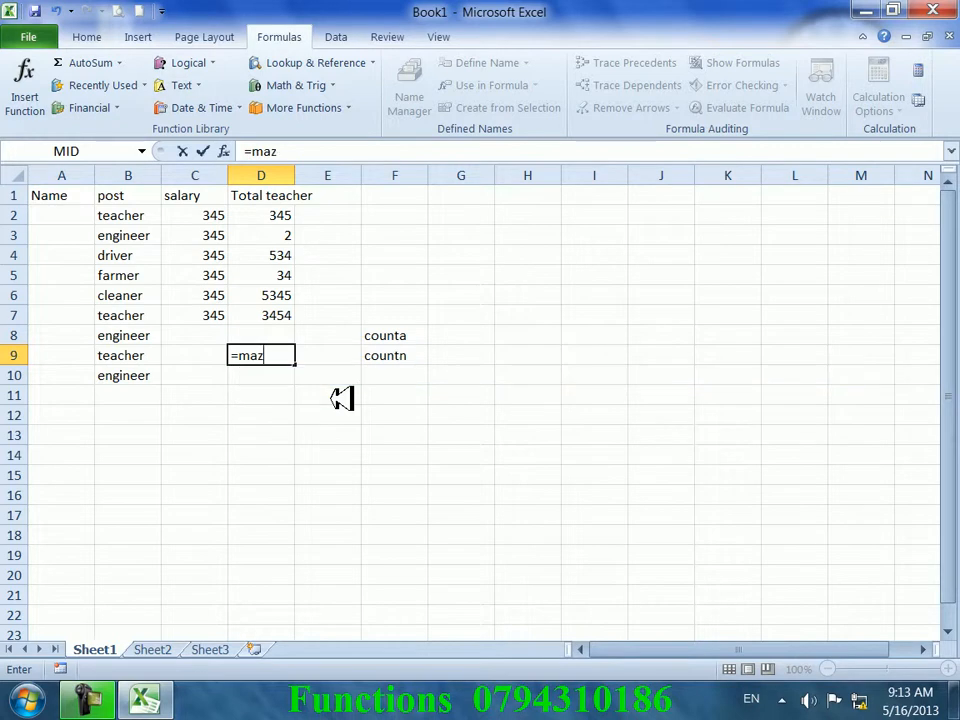
key(BackSpace)
text(x()
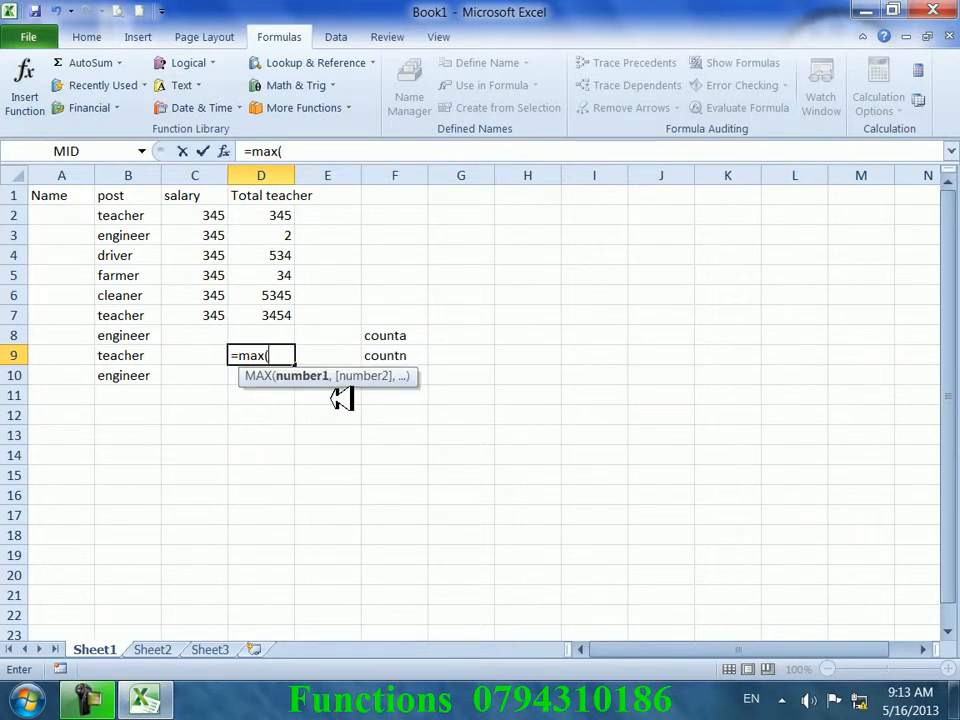
drag(290, 316, 303, 215)
key(Return)
key(Up)
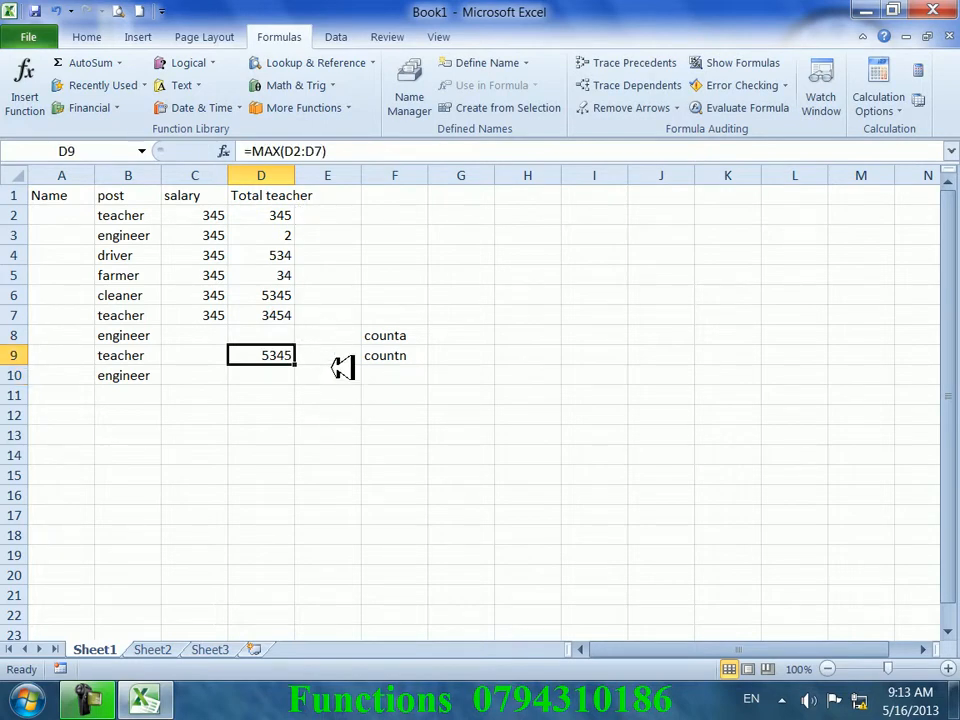
click(290, 254)
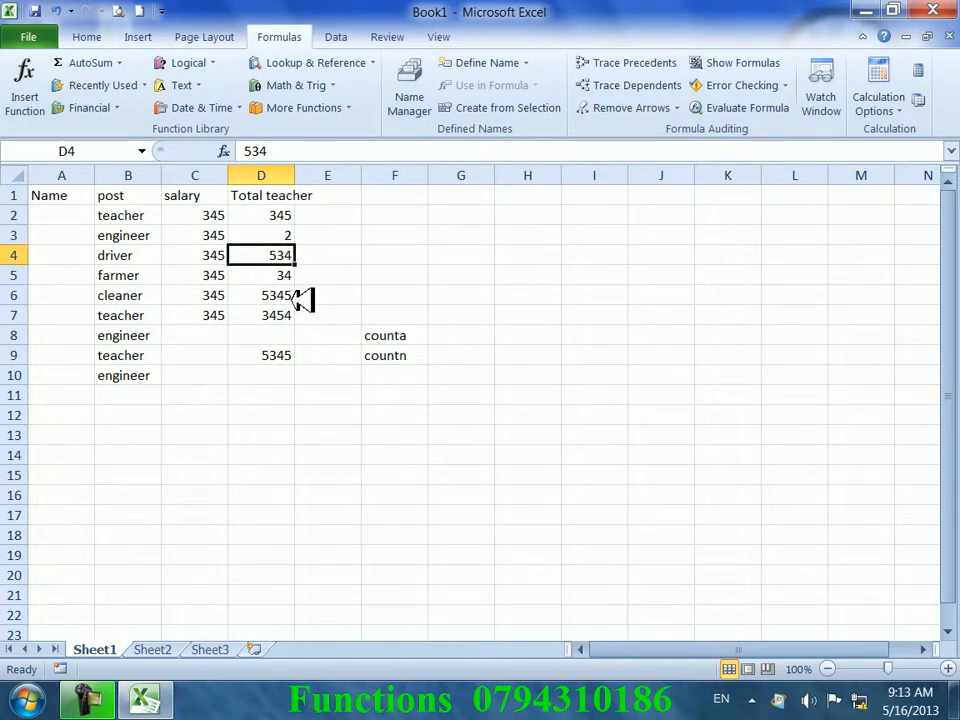
- Set D3 to 9000, then replace it with 56
key(Up)
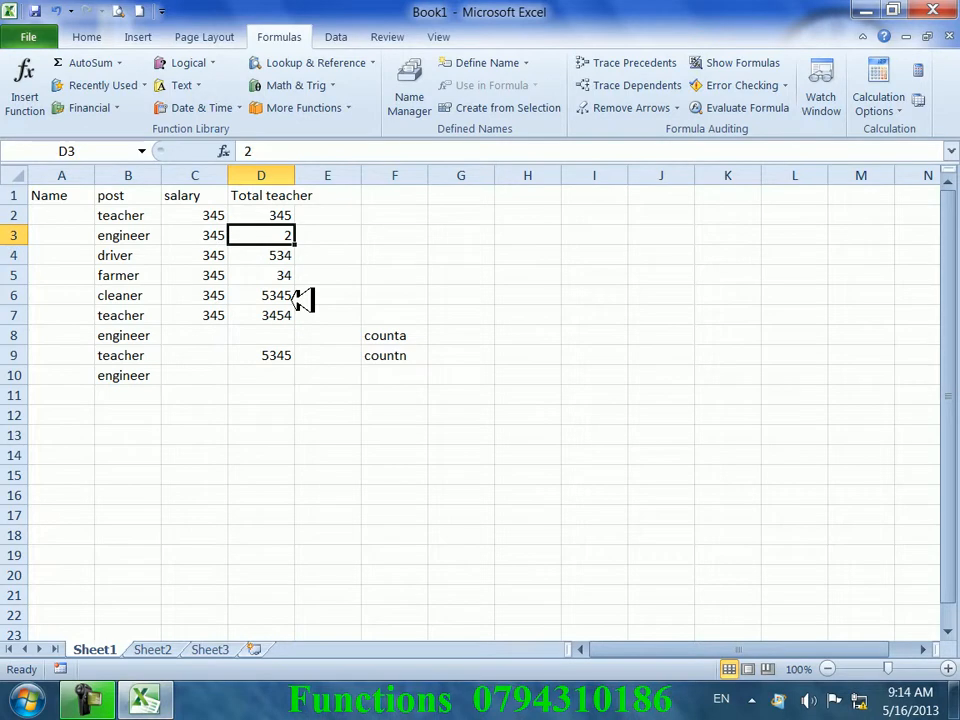
text(9000)
key(Return)
key(Up)
key(Delete)
text(56)
key(Return)
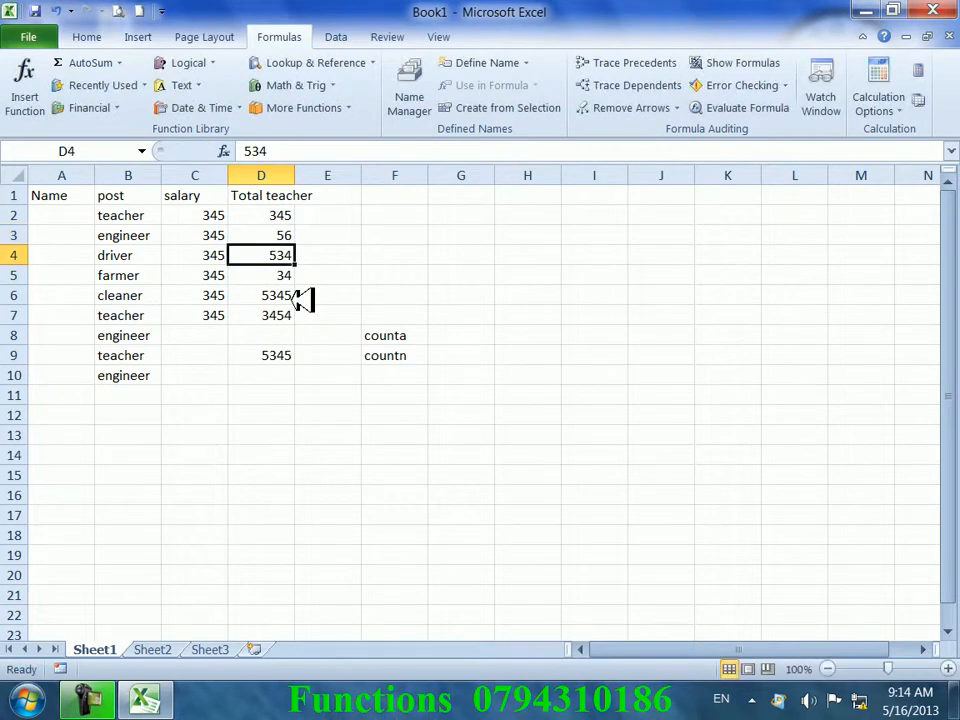
click(261, 339)
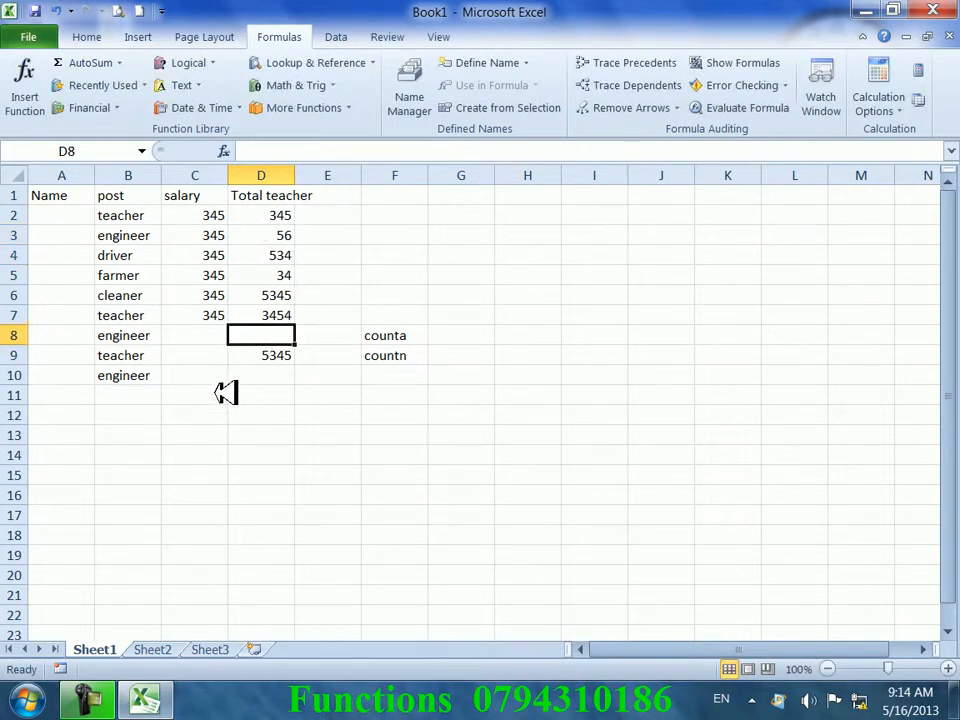
- Label C9 Max and C8 Min
click(195, 355)
text(Ma)
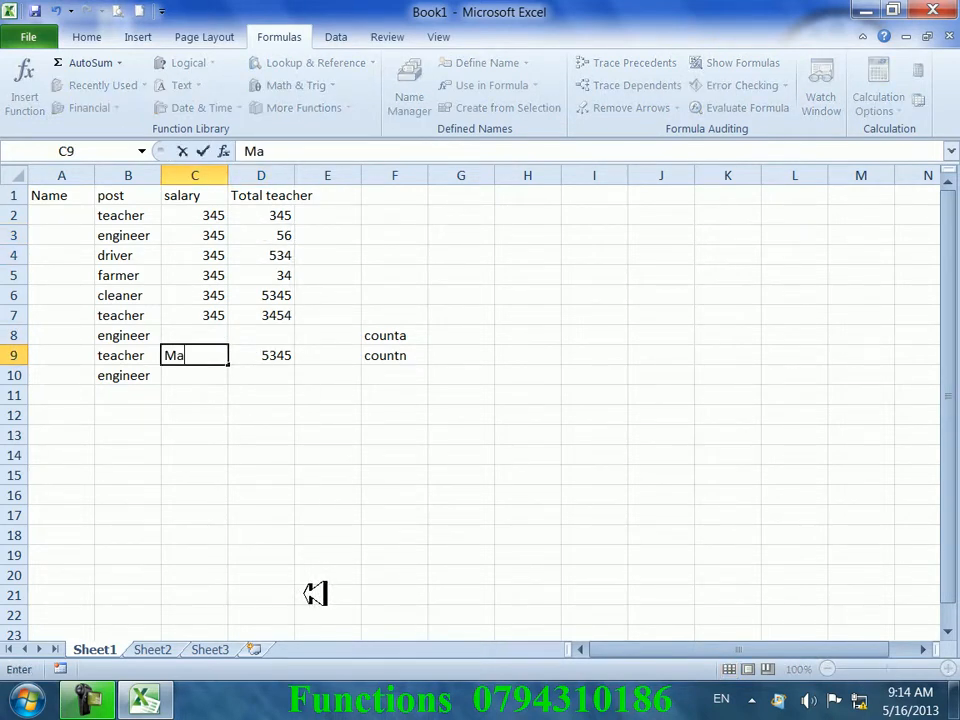
text(x)
key(Up)
text(Min)
key(Tab)
- Enter =MIN(D2:D7) in D8
text(t)
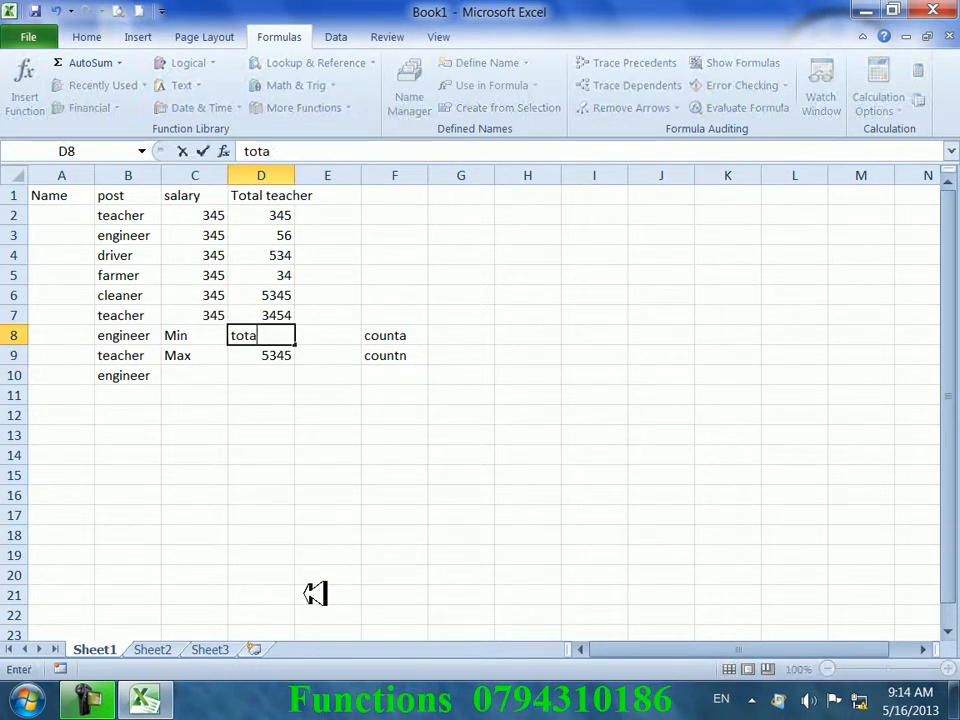
text(=)
key(BackSpace)
key(BackSpace)
text(=)
key(BackSpace)
text(=mai)
key(BackSpace)
key(BackSpace)
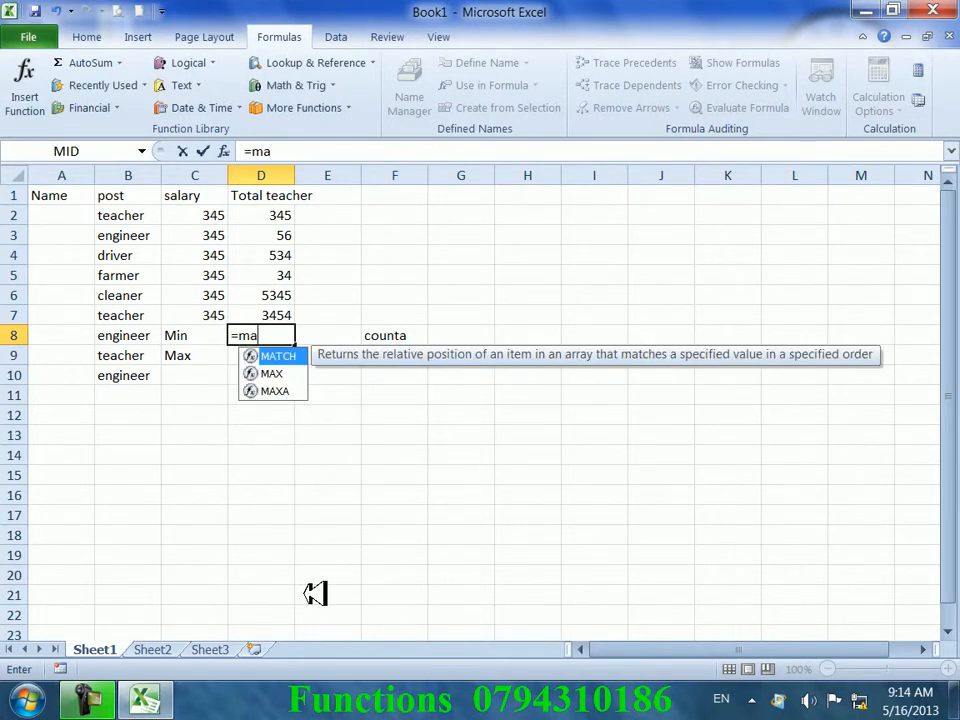
text(in()
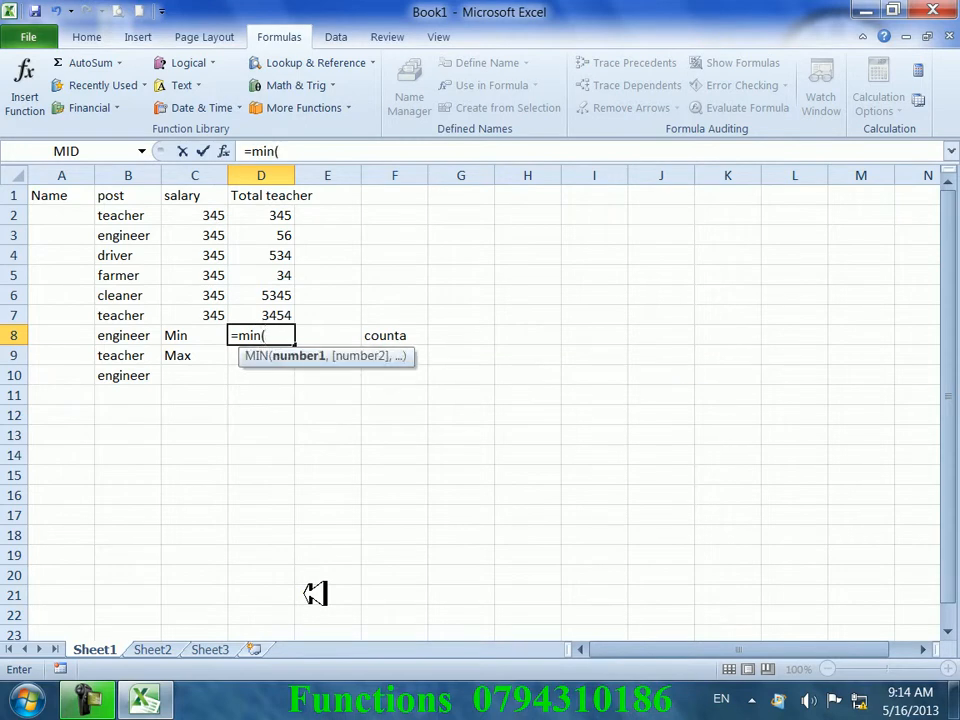
click(282, 314)
drag(282, 314, 279, 212)
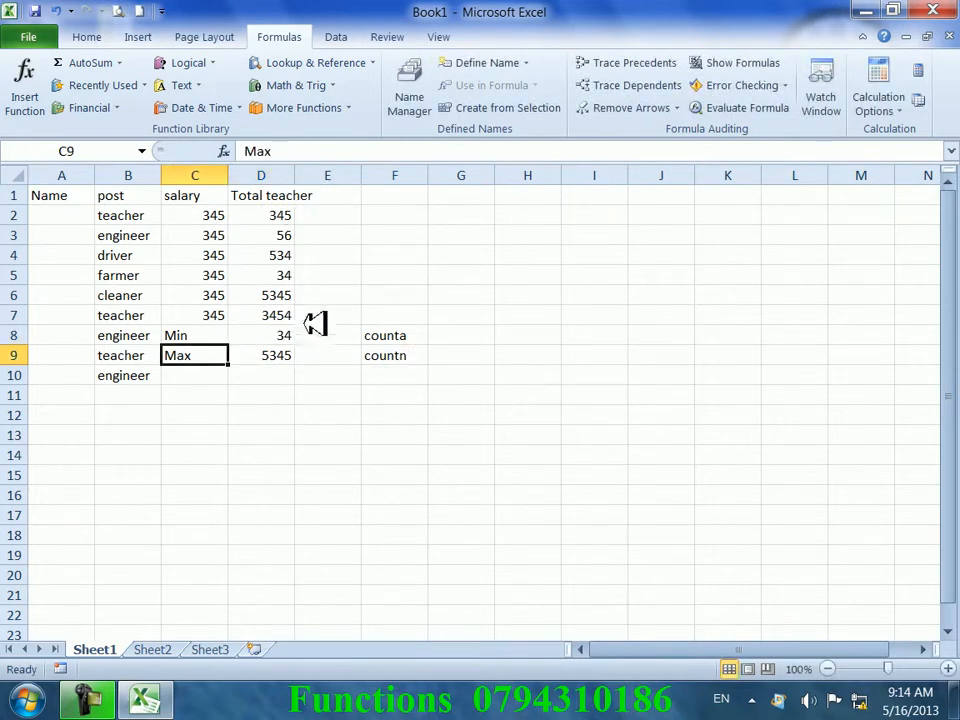
click(290, 334)
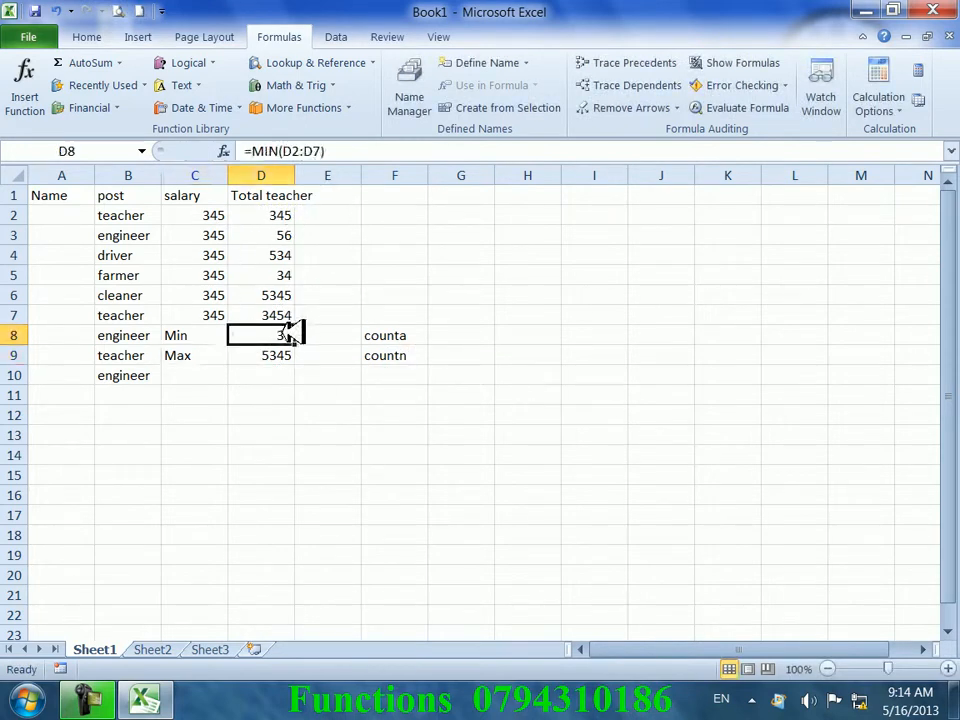
- Change D5 to 1 so the minimum updates, then review the Min/Max block C8:D9
mouse_move(274, 255)
mouse_down()
mouse_move(274, 240)
mouse_move(287, 250)
mouse_up()
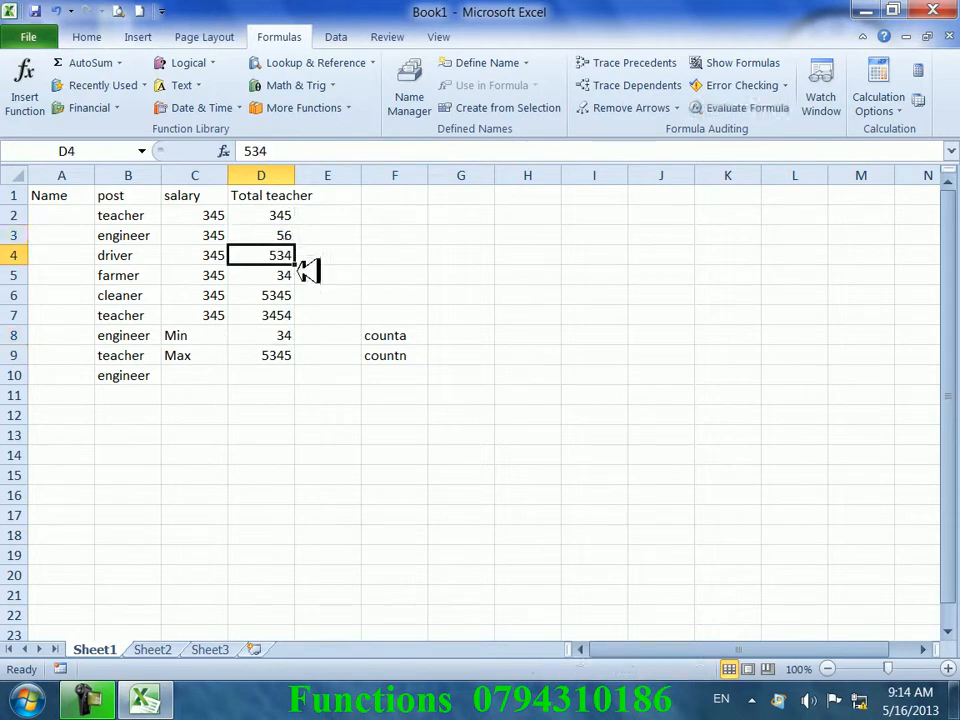
click(272, 276)
text(1)
click(374, 285)
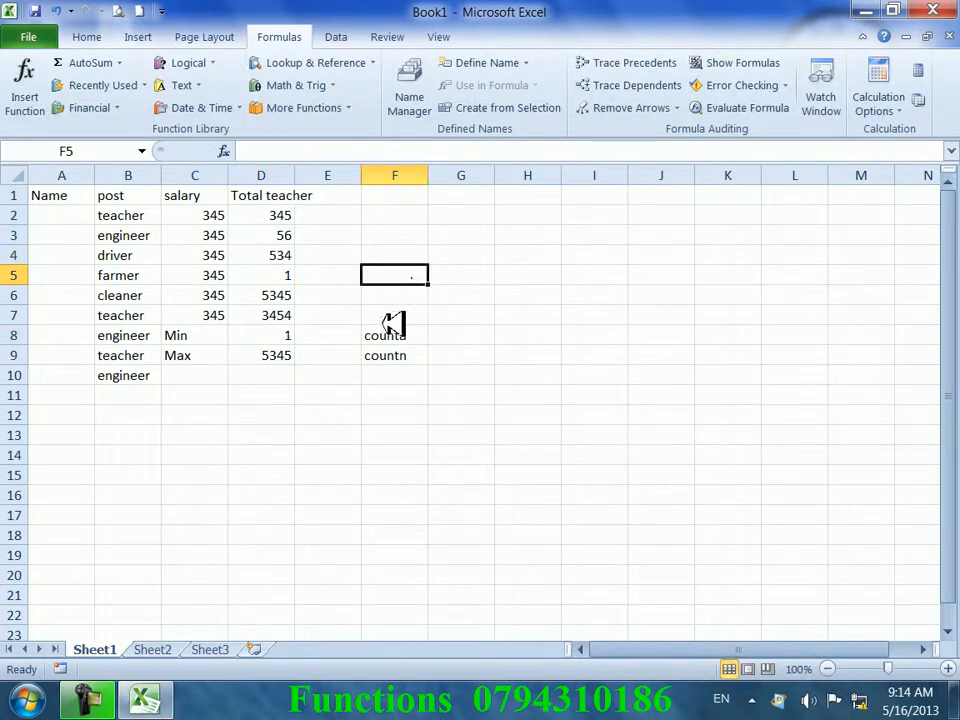
click(289, 380)
click(276, 428)
click(141, 394)
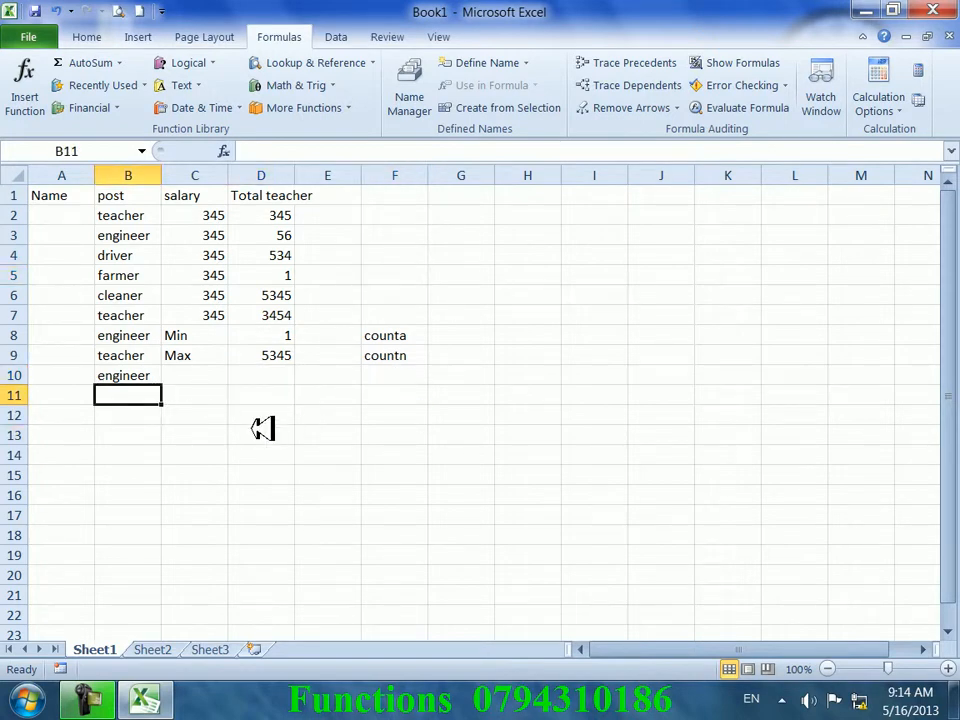
drag(279, 349, 215, 338)
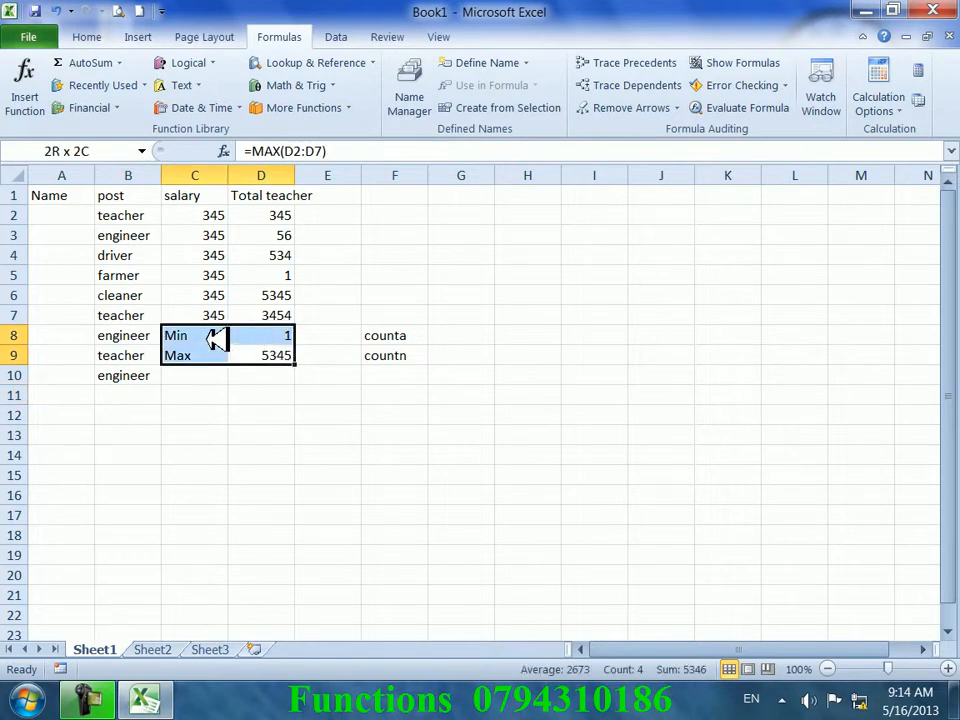
click(264, 398)
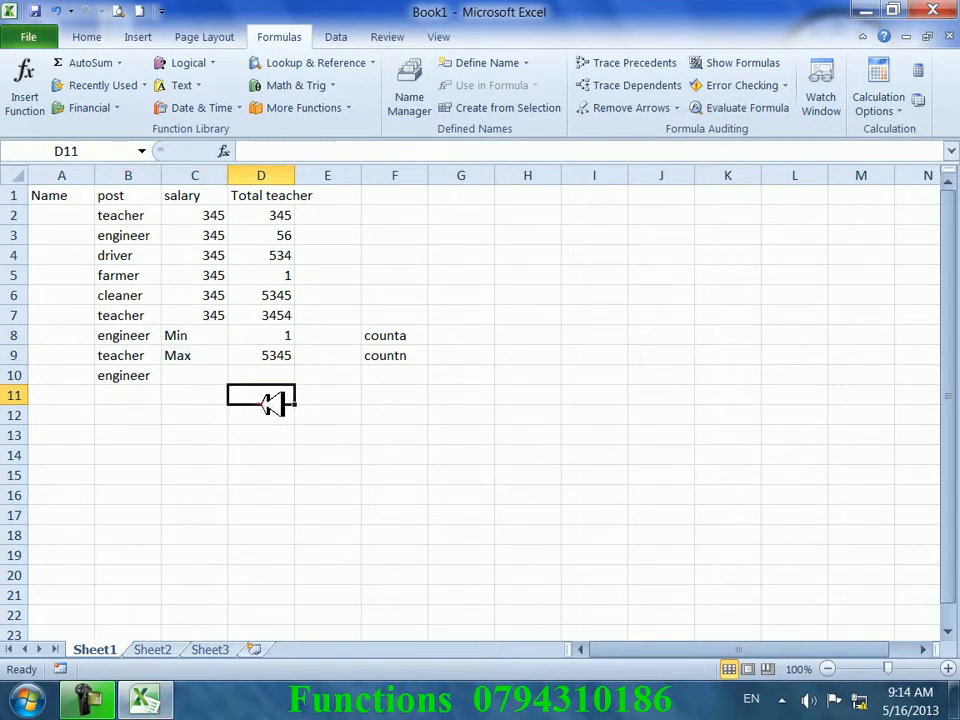
- With D8's MIN formula selected, look through the AutoSum list, then show the Recently Used functions
click(282, 336)
click(119, 62)
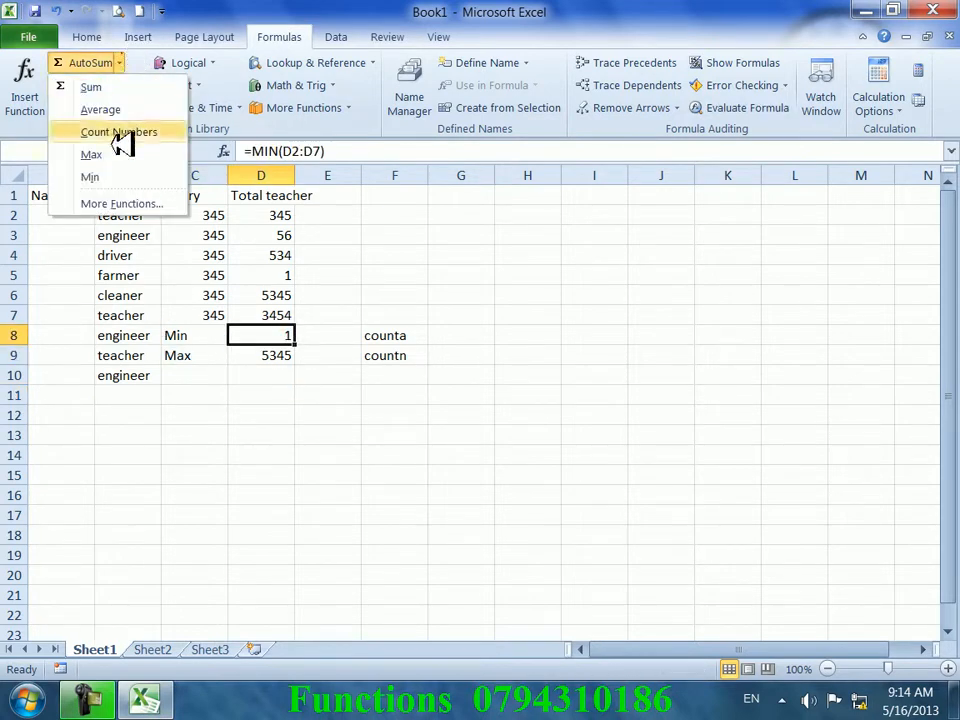
click(212, 282)
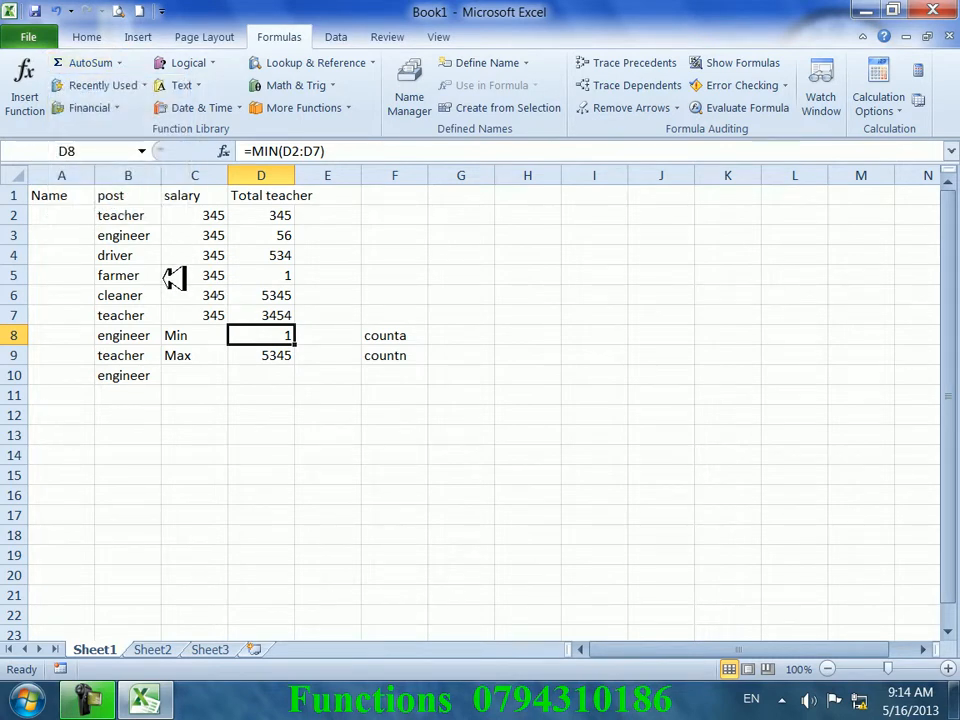
click(143, 85)
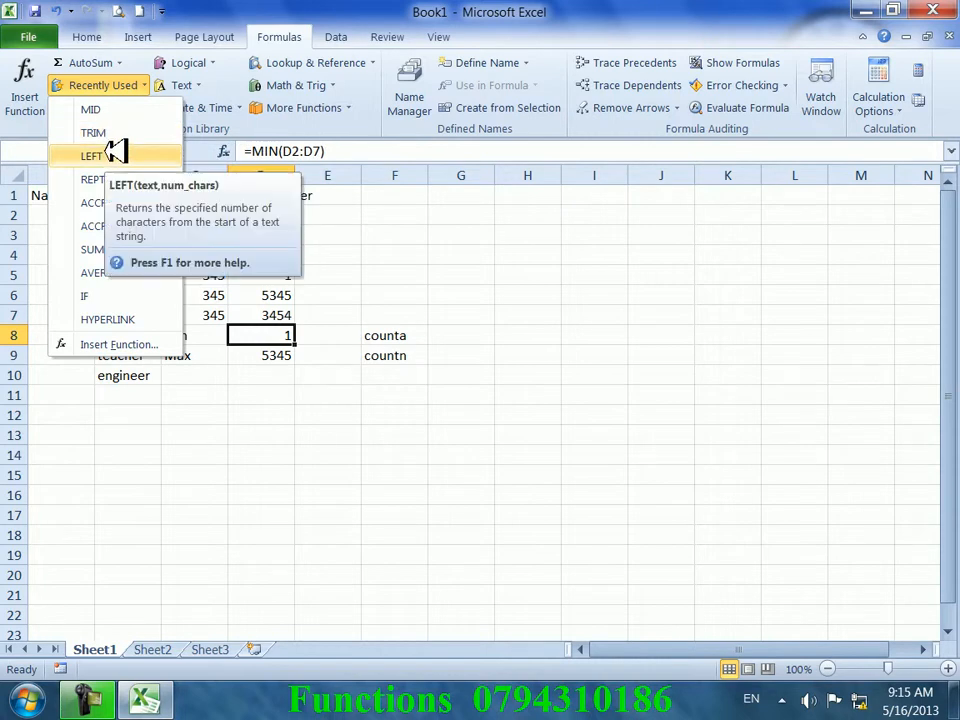
- Close the Recently Used list and scroll through the Text functions list
click(476, 302)
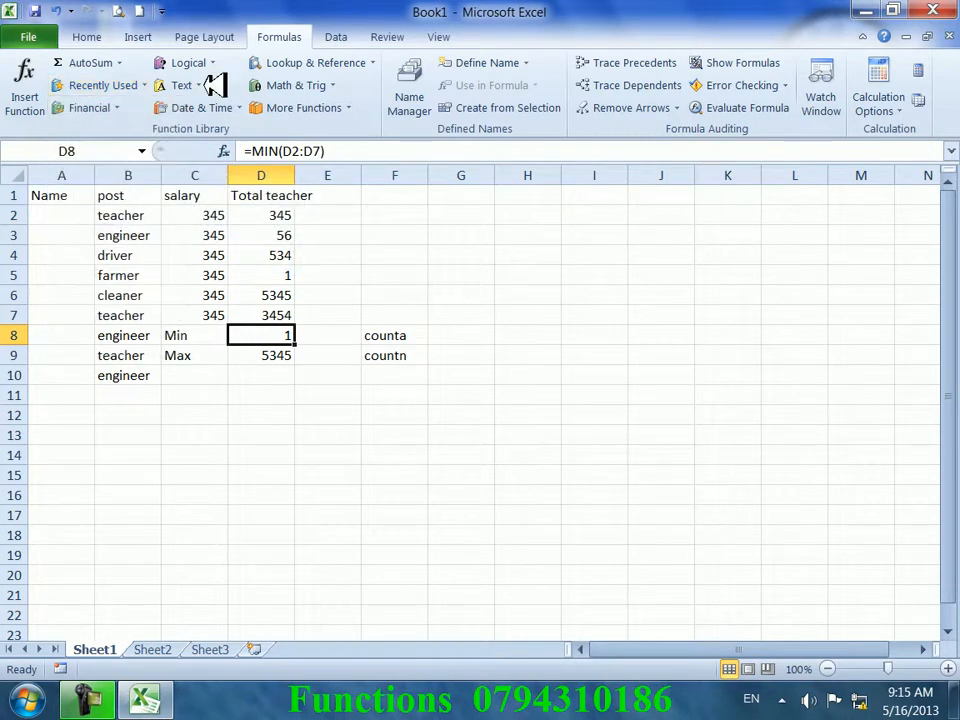
click(185, 85)
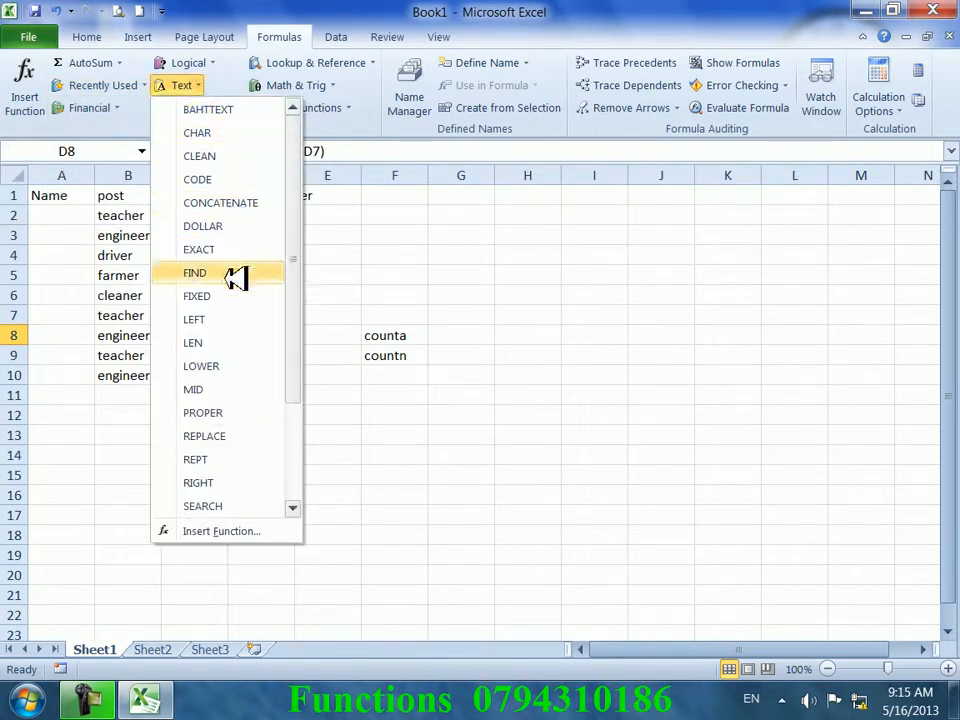
scroll(231, 315, down, 2)
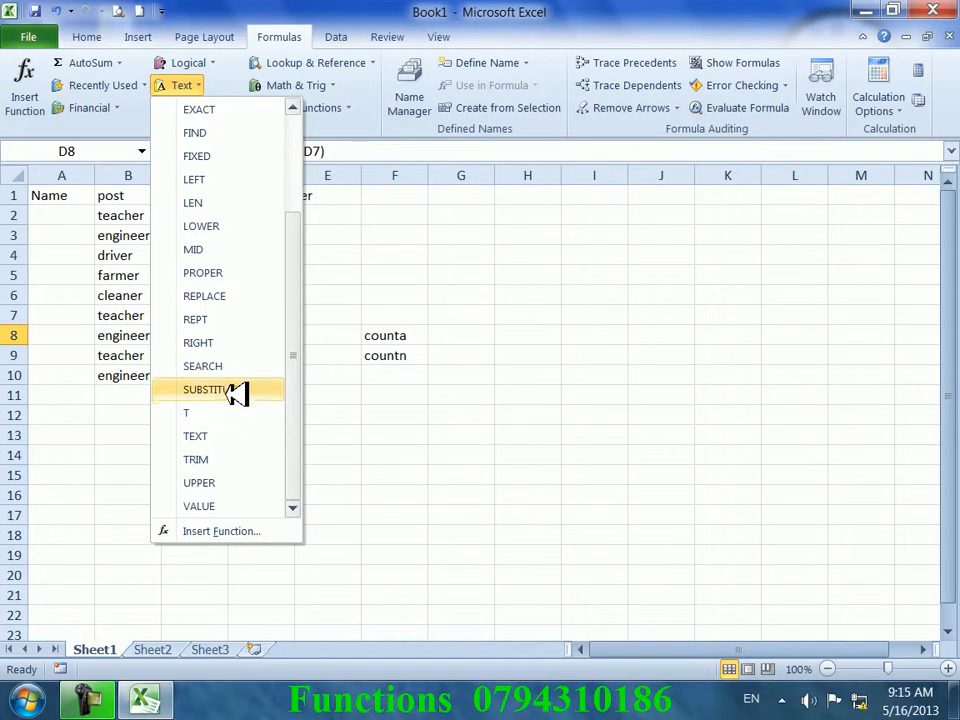
scroll(232, 245, up, 2)
click(396, 253)
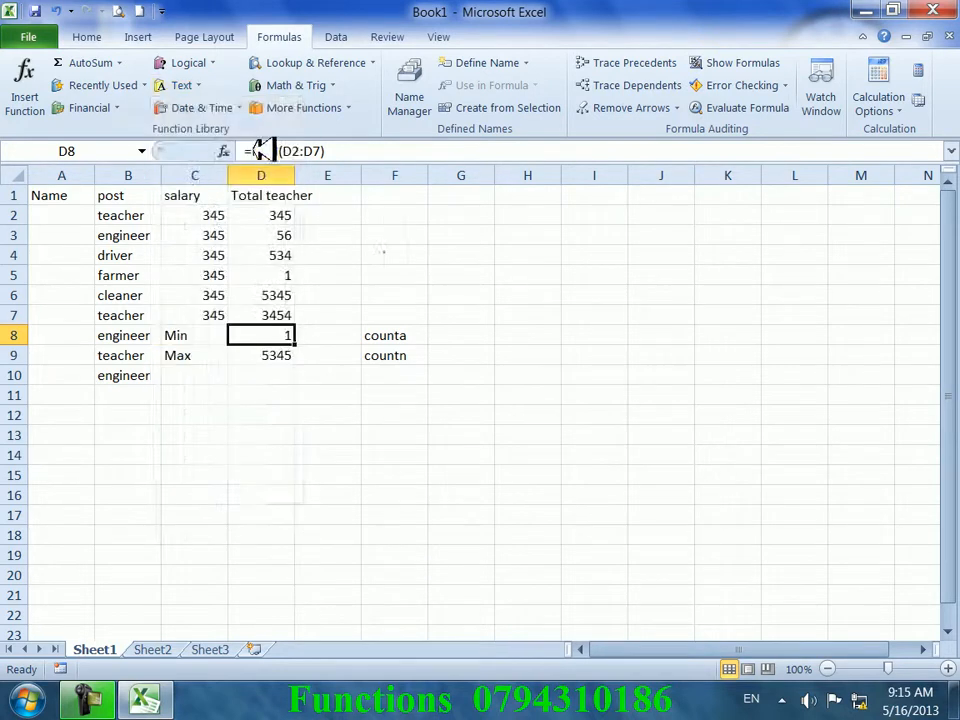
- Look through the Logical, Financial and Recently Used function lists without choosing any
click(188, 62)
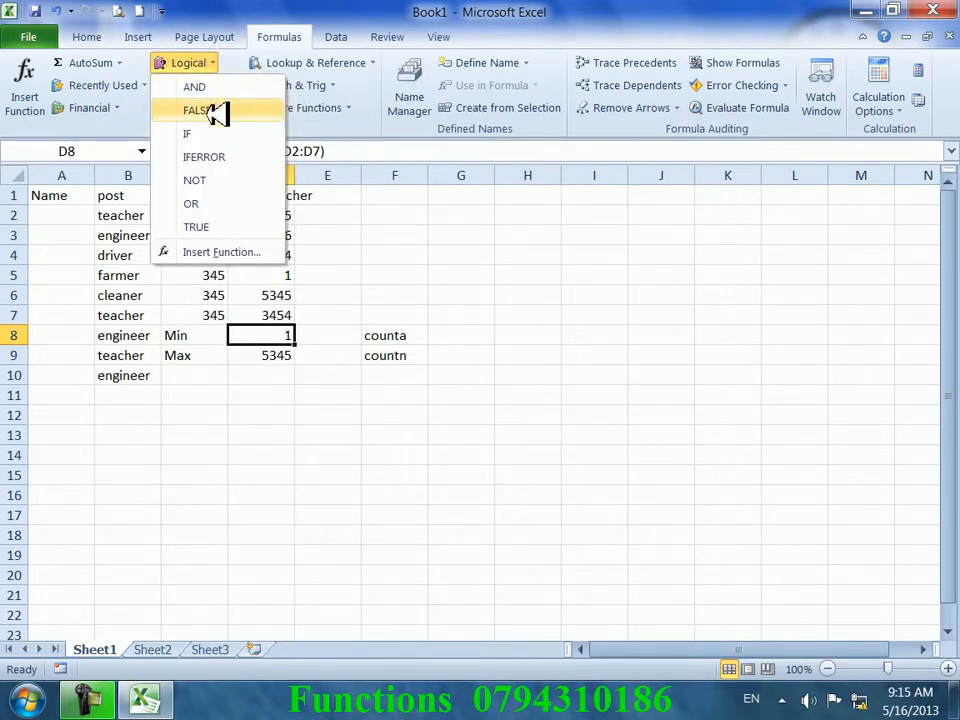
click(130, 108)
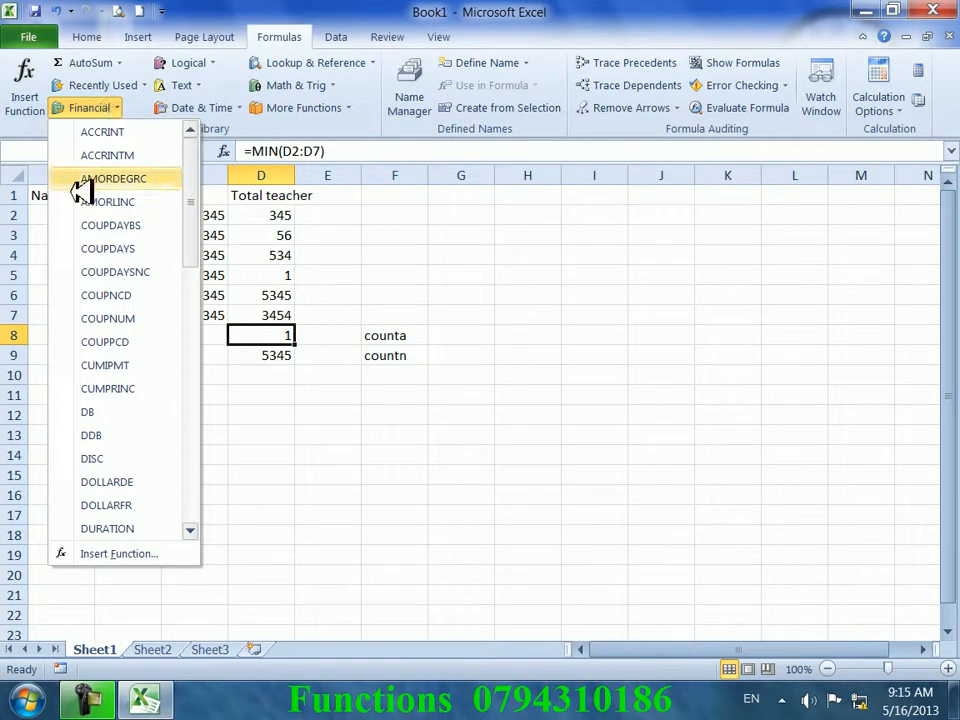
click(383, 281)
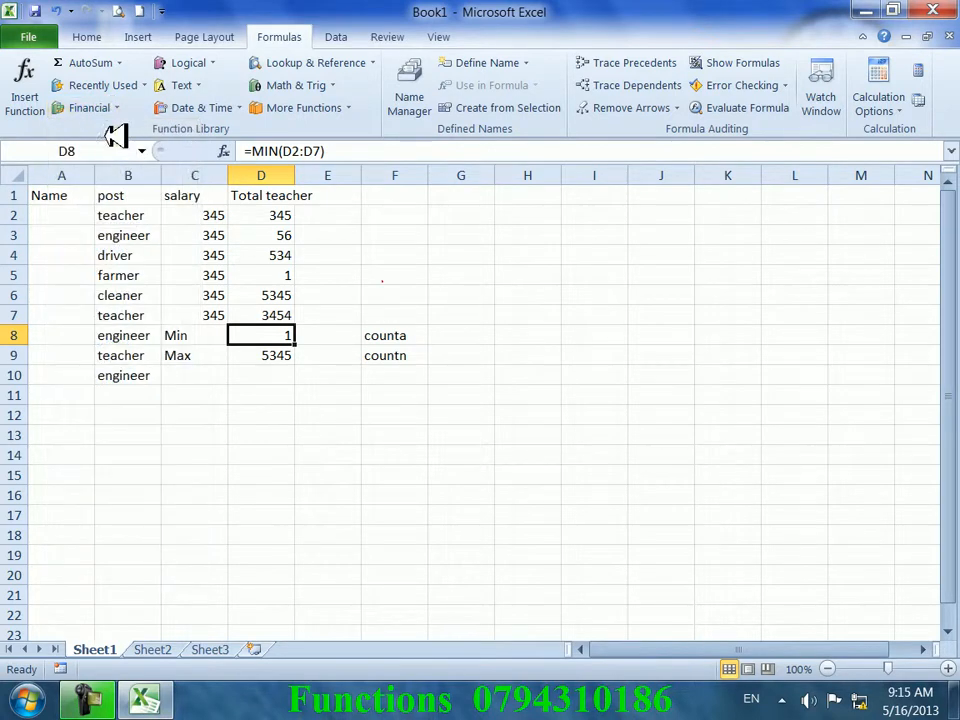
click(150, 84)
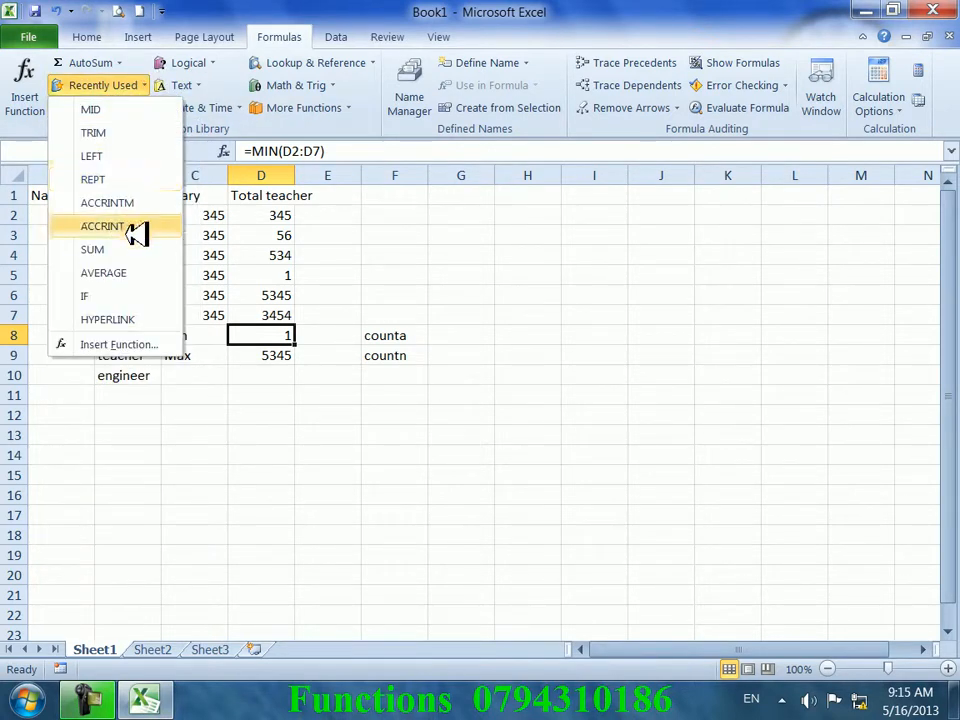
click(364, 238)
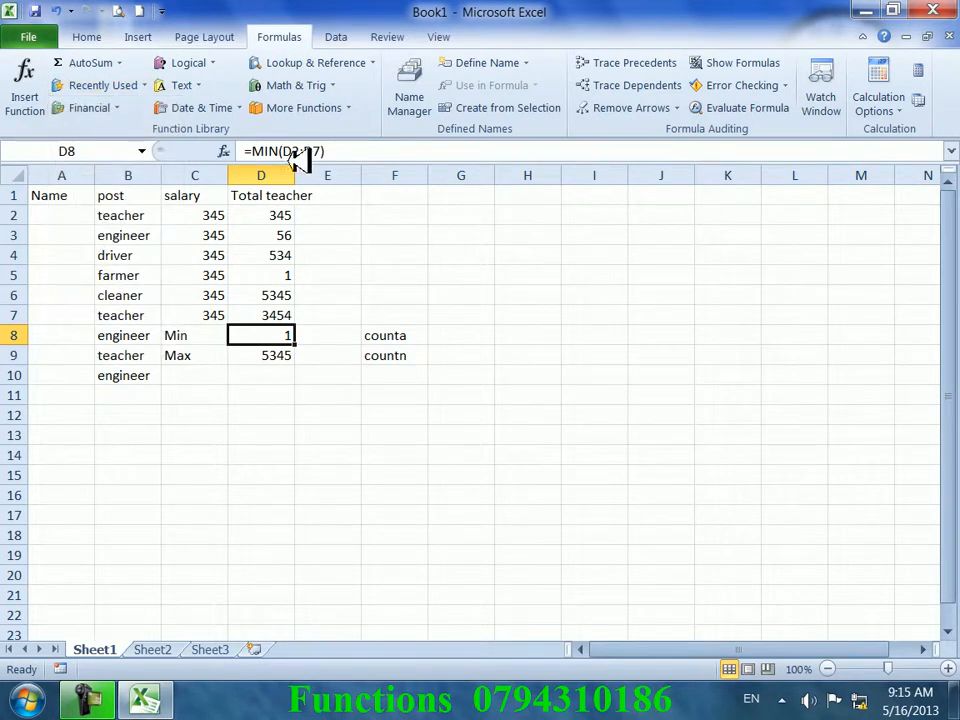
click(216, 62)
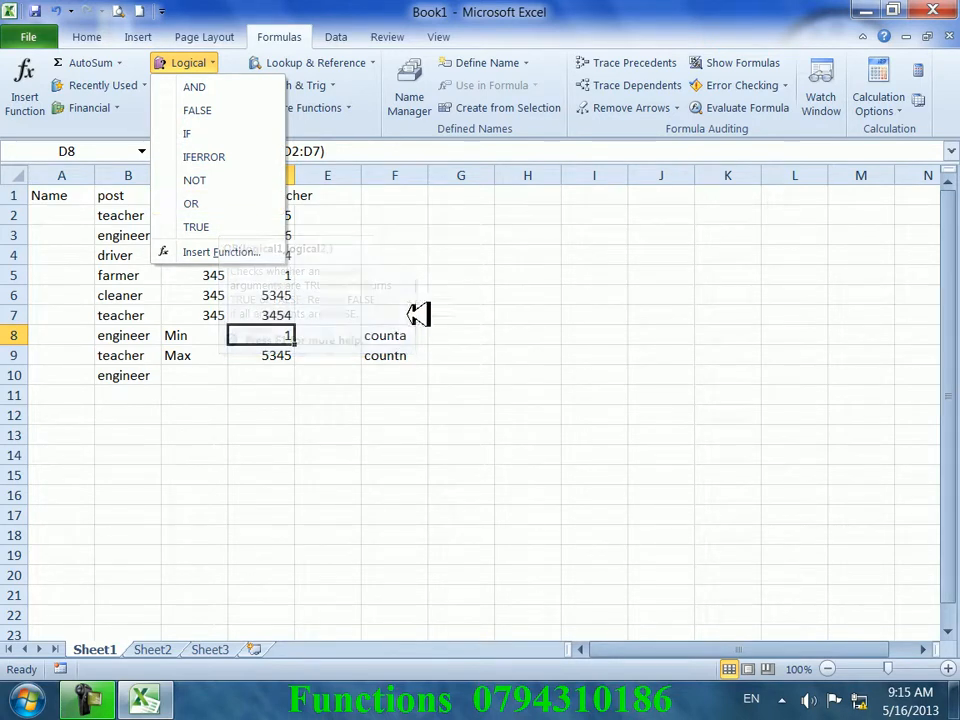
click(554, 314)
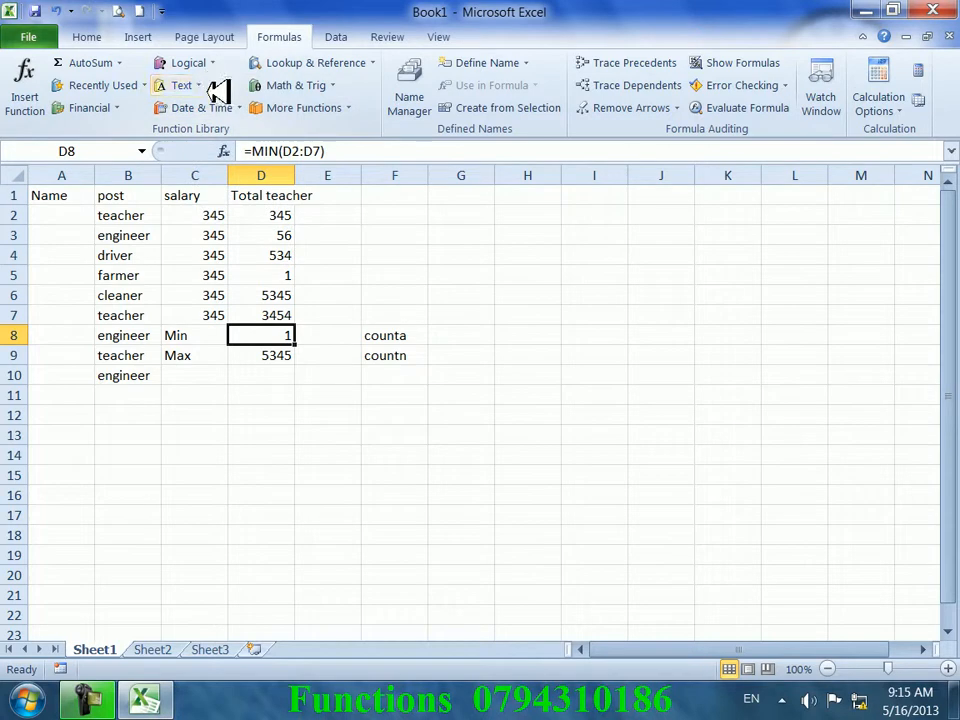
- Look through the Date & Time and Text function lists, then select cell G4
click(238, 107)
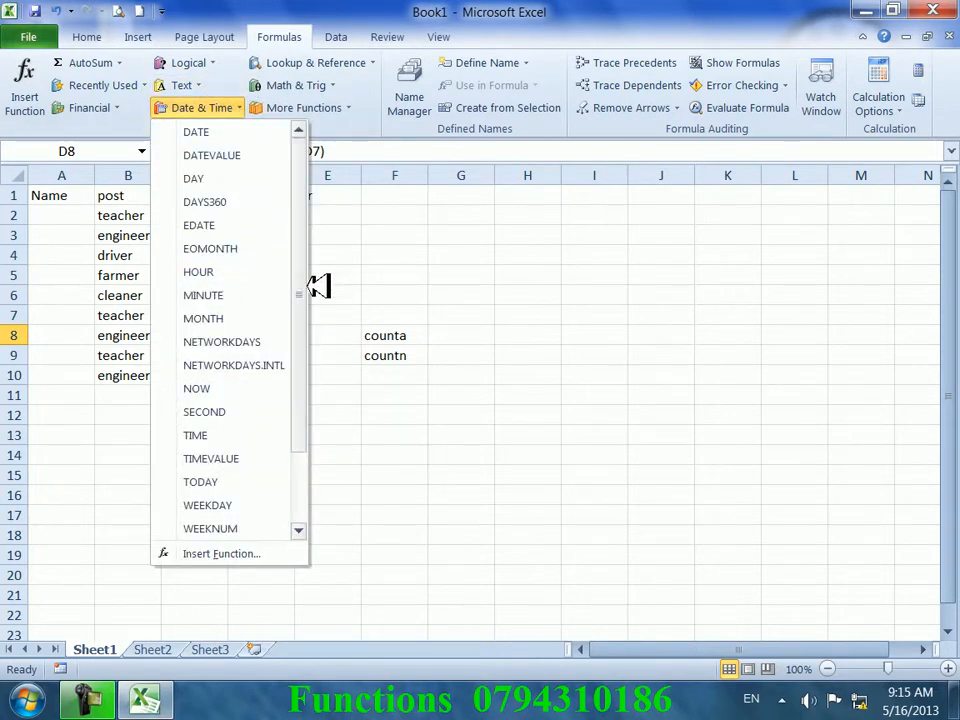
drag(300, 286, 303, 368)
click(380, 301)
click(208, 88)
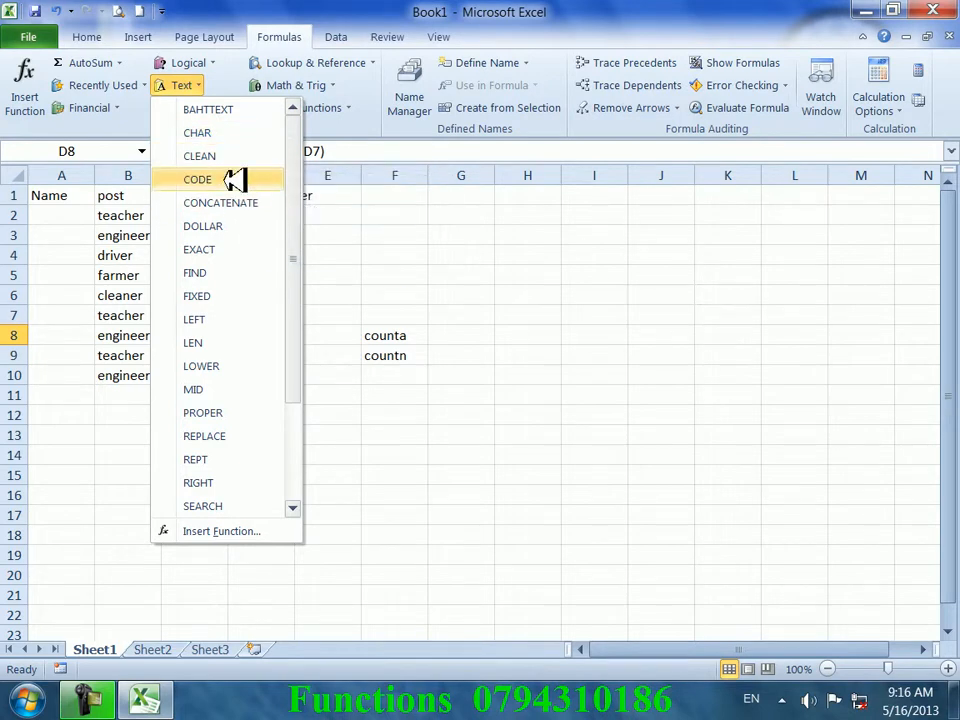
click(450, 253)
click(450, 250)
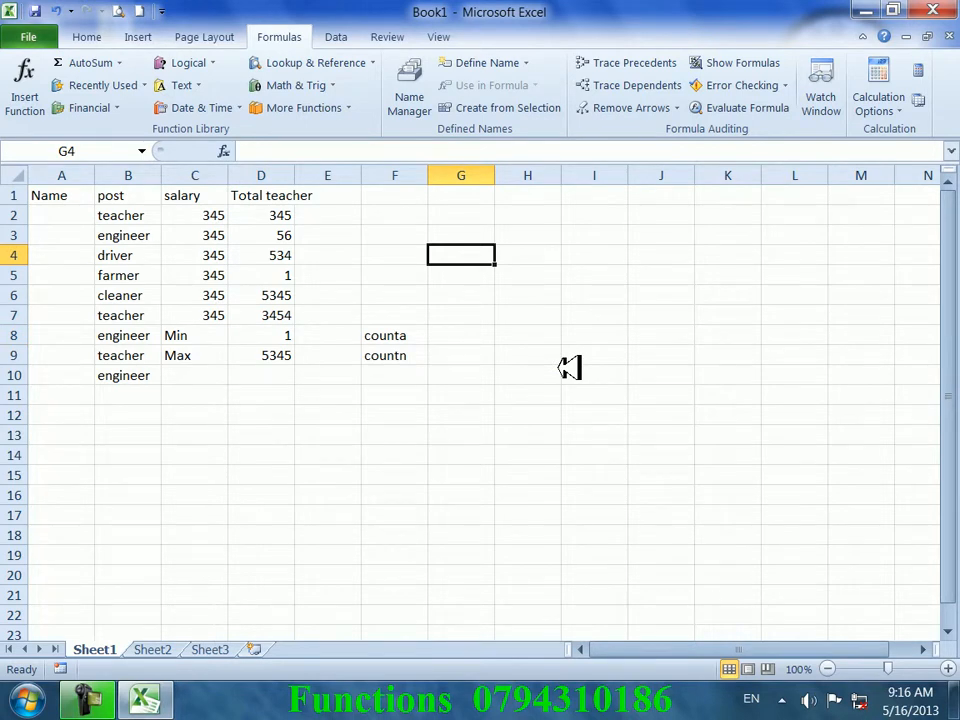
- Test =CHAR(65) in G4, check that it returns A, then clear the cell
text(=)
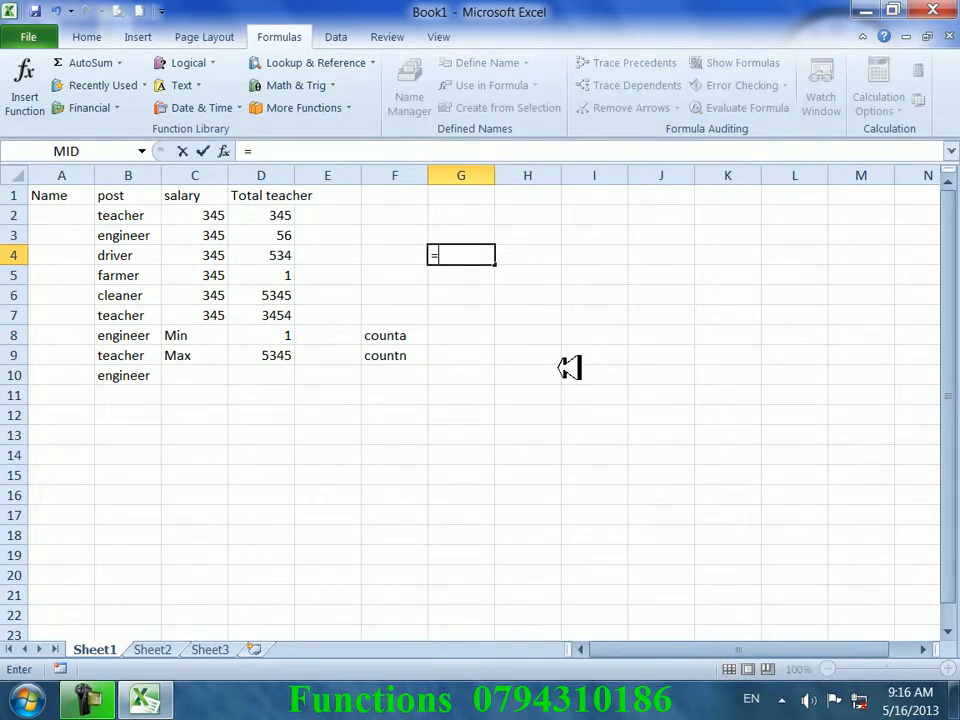
text(char(65)
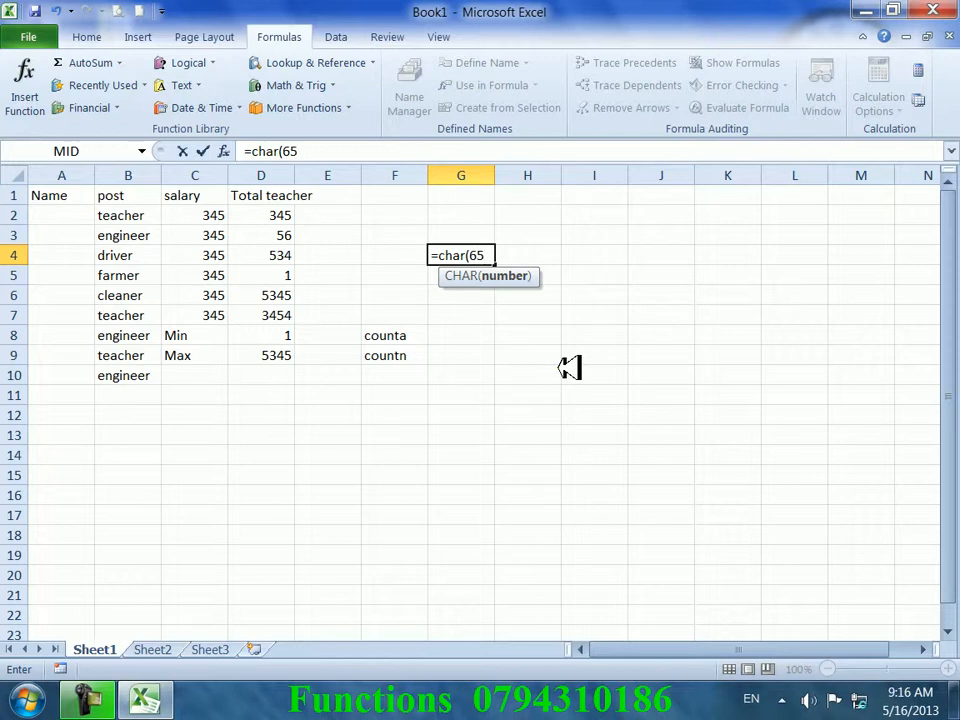
key(Return)
key(Up)
key(Down)
key(Up)
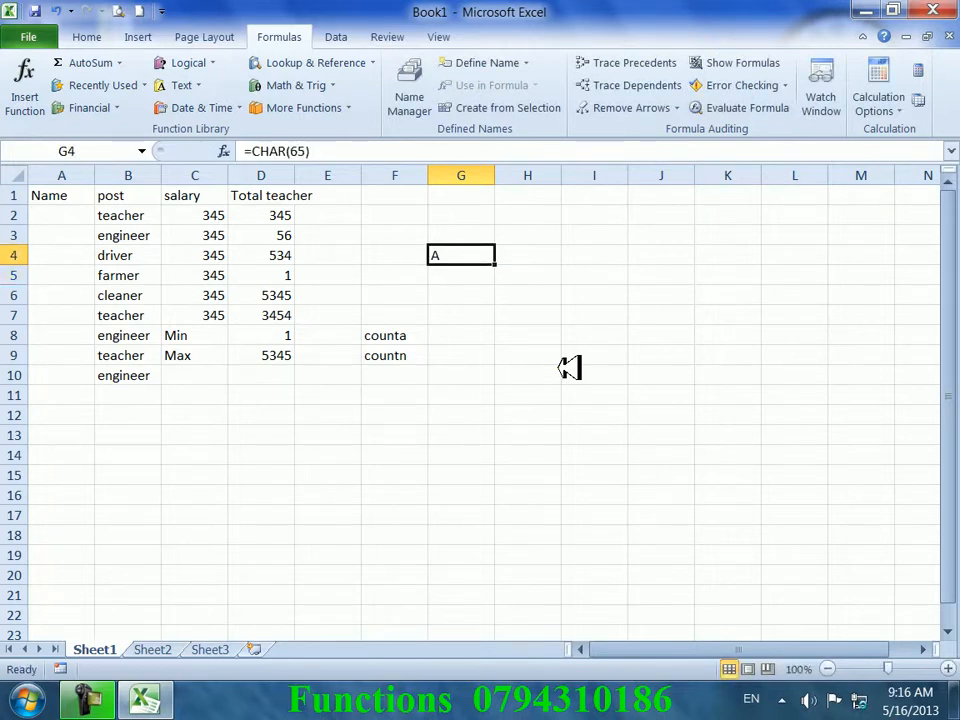
key(Delete)
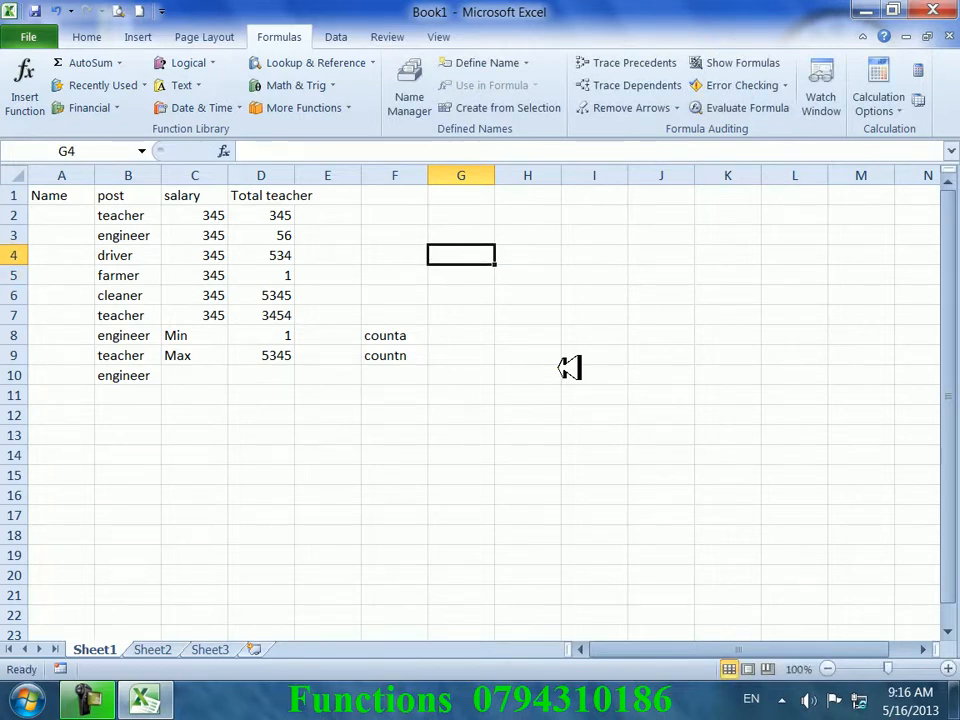
- Enter the number 65 in cell H2
key(Right)
key(Up)
key(Up)
text(65)
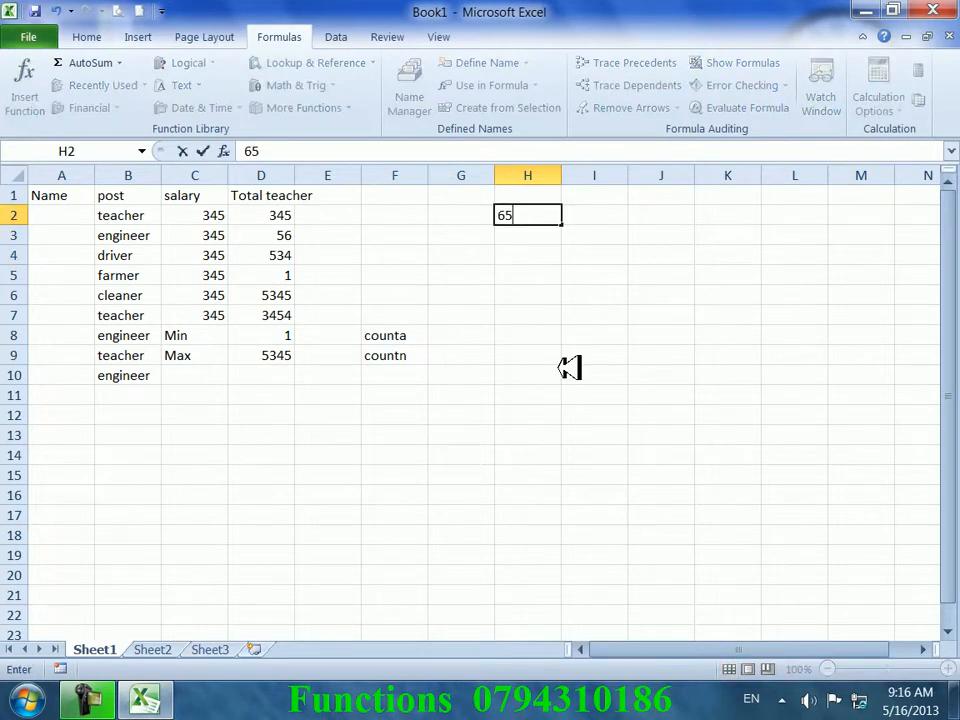
click(560, 368)
- Move the 65 from H2 up into cell H1
click(548, 215)
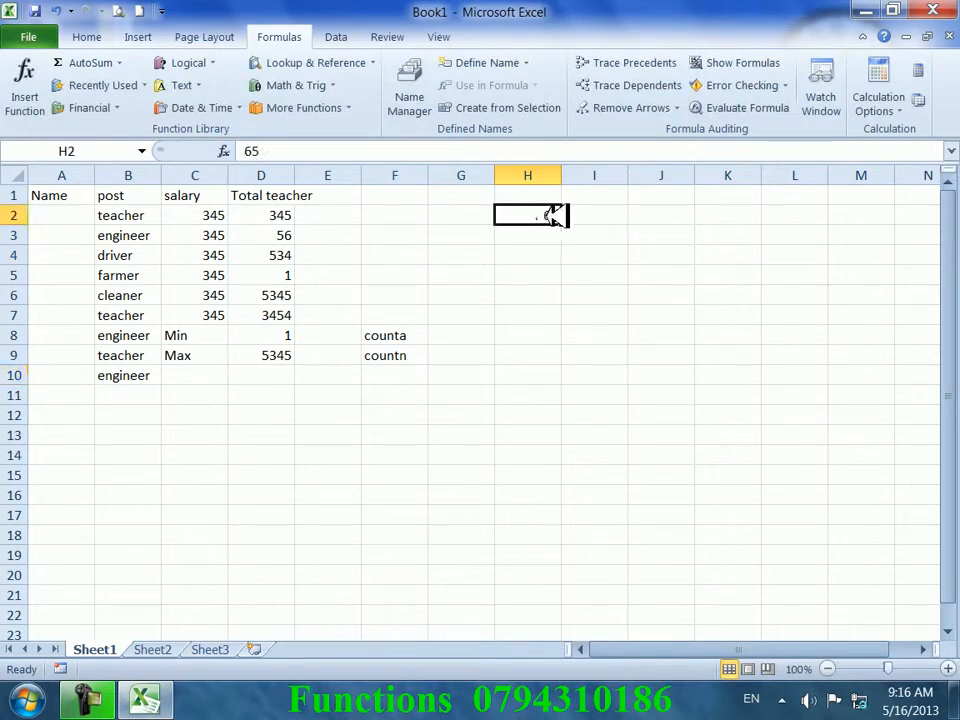
click(557, 199)
click(536, 215)
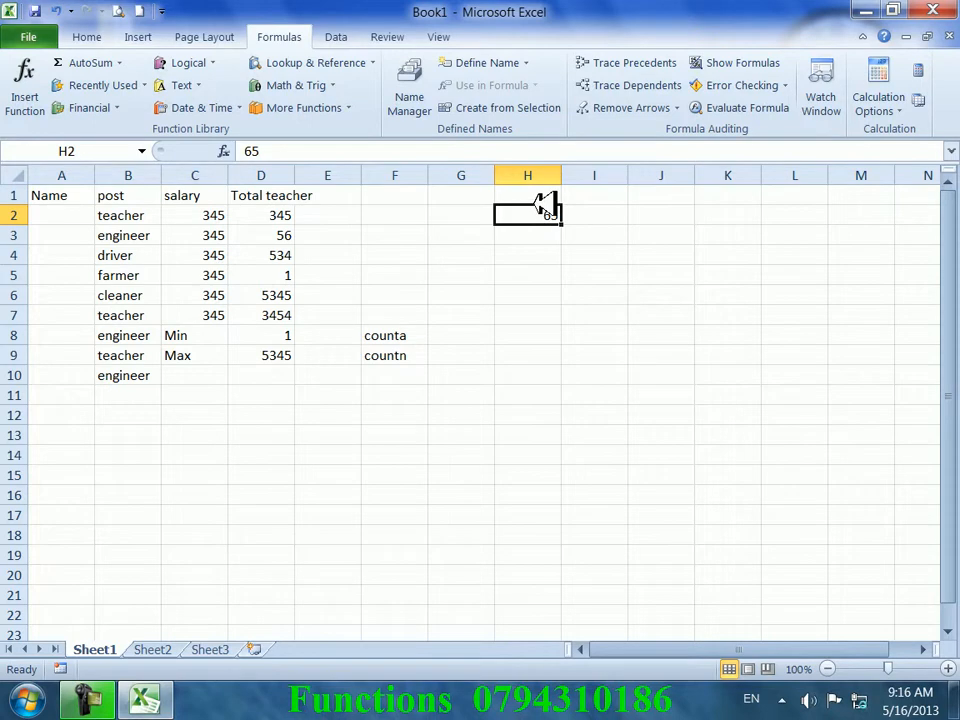
drag(545, 205, 540, 193)
click(560, 212)
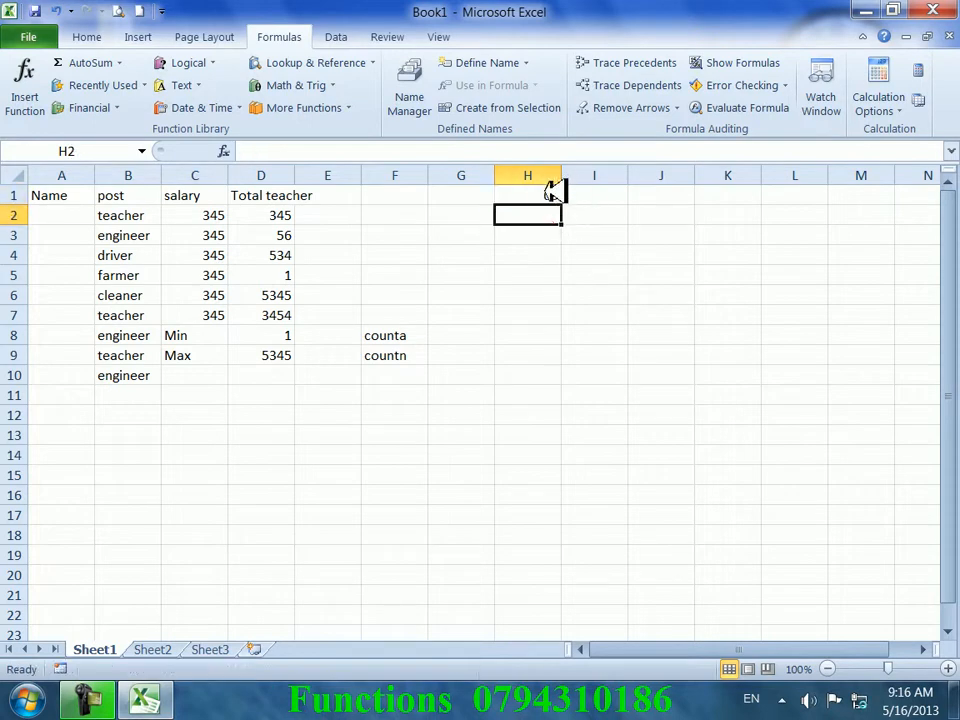
click(553, 196)
- Fill column H with the increasing series 65–85 down to H21
drag(563, 202, 583, 568)
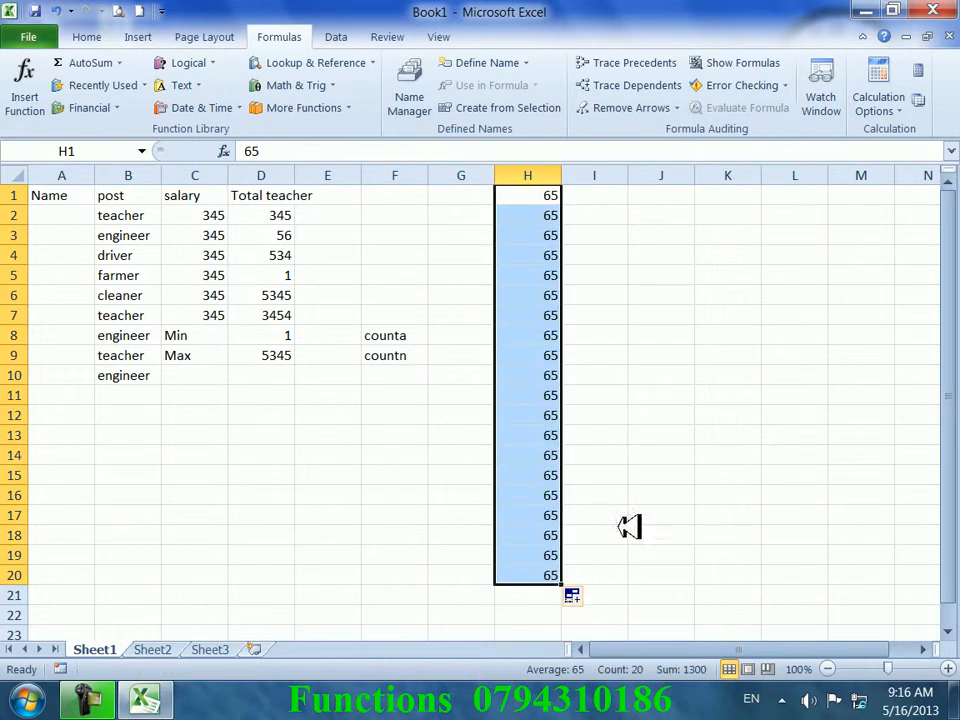
click(660, 375)
key(ctrl+z)
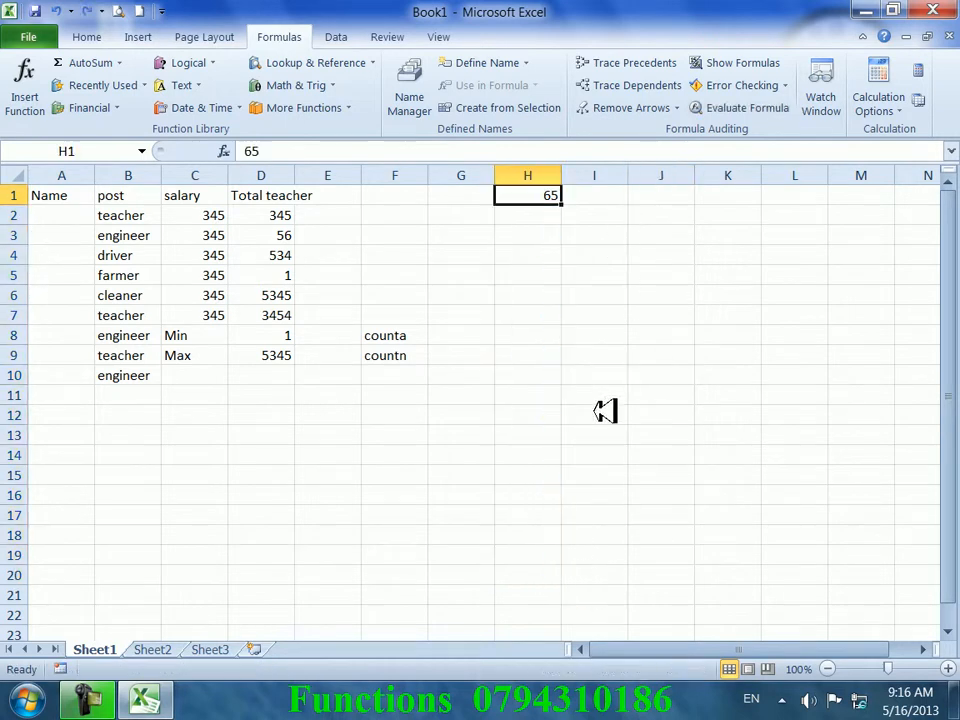
drag(570, 205, 568, 598)
click(643, 357)
- Enter =CHAR(H1) in I1 and copy it down so the letters A–U appear
click(598, 197)
text(=)
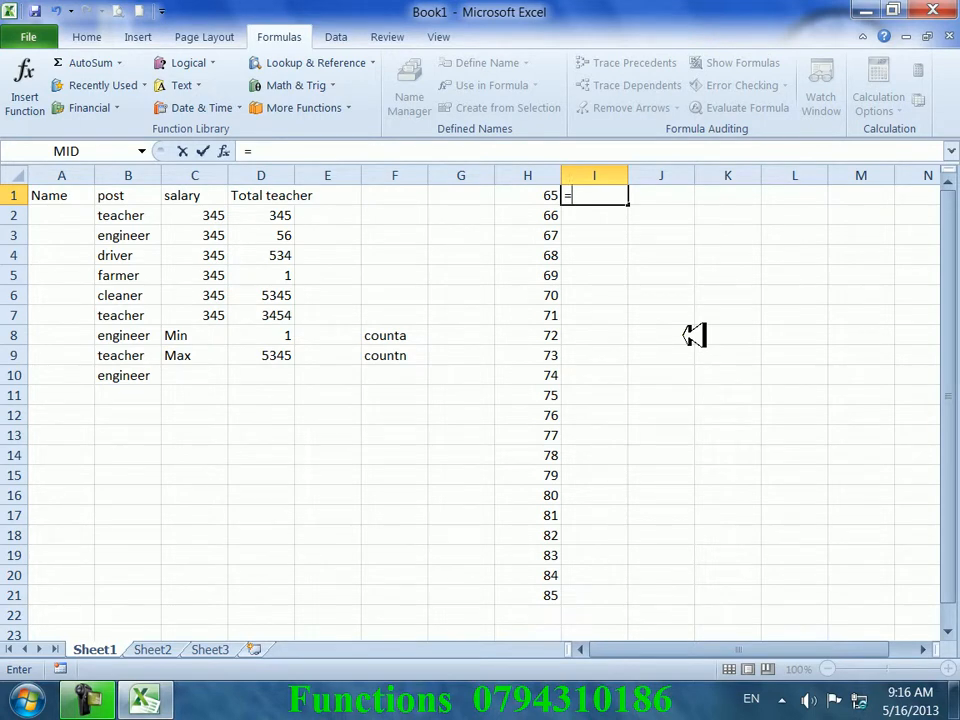
text(char()
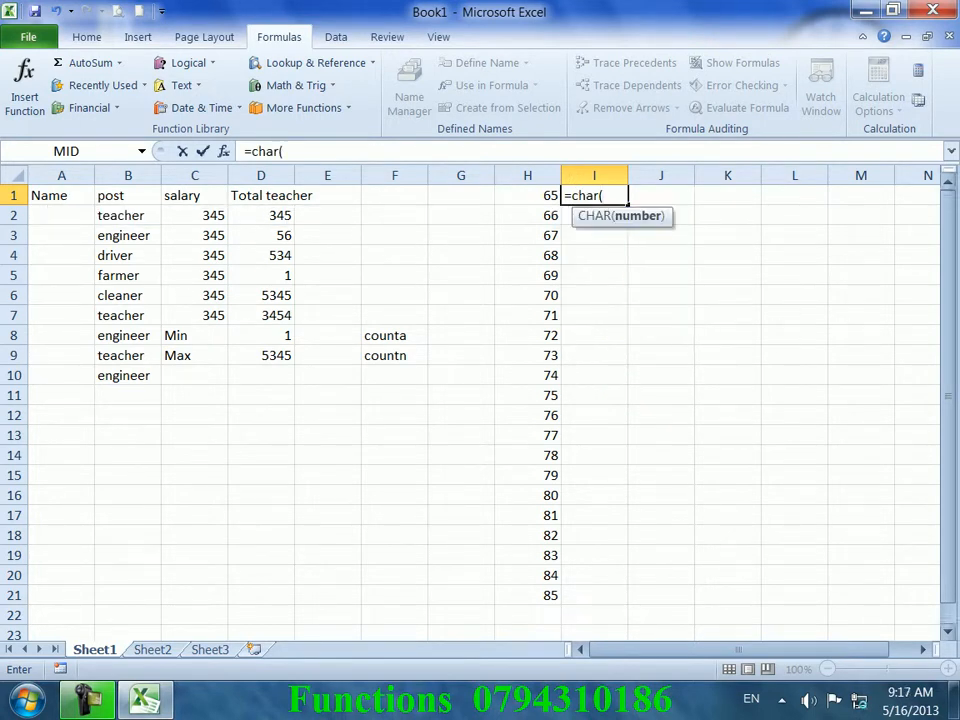
click(524, 195)
key(Return)
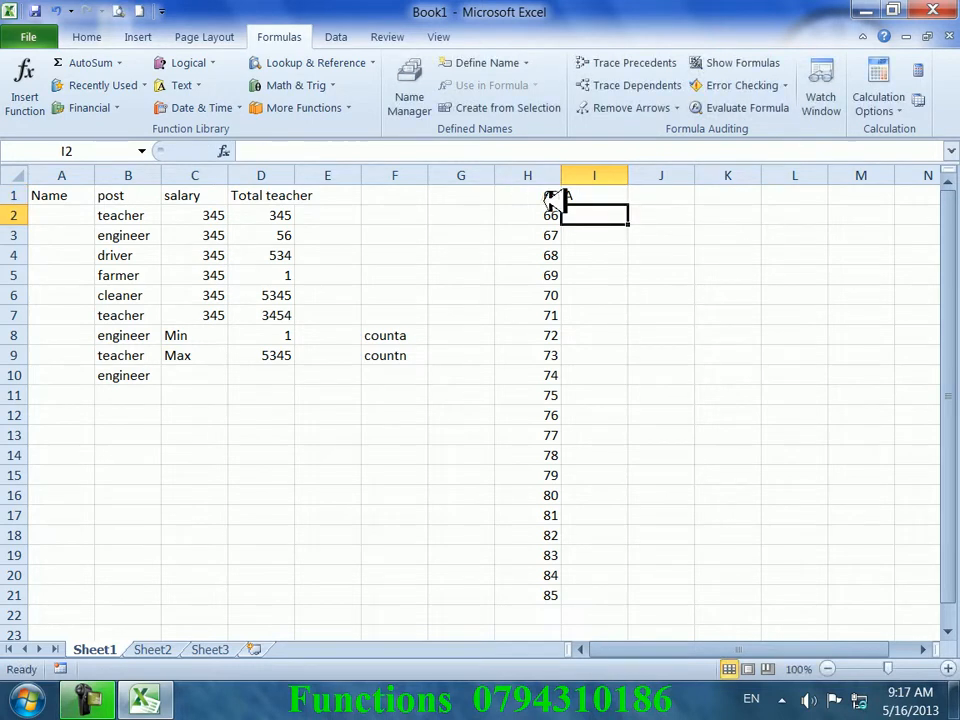
click(622, 196)
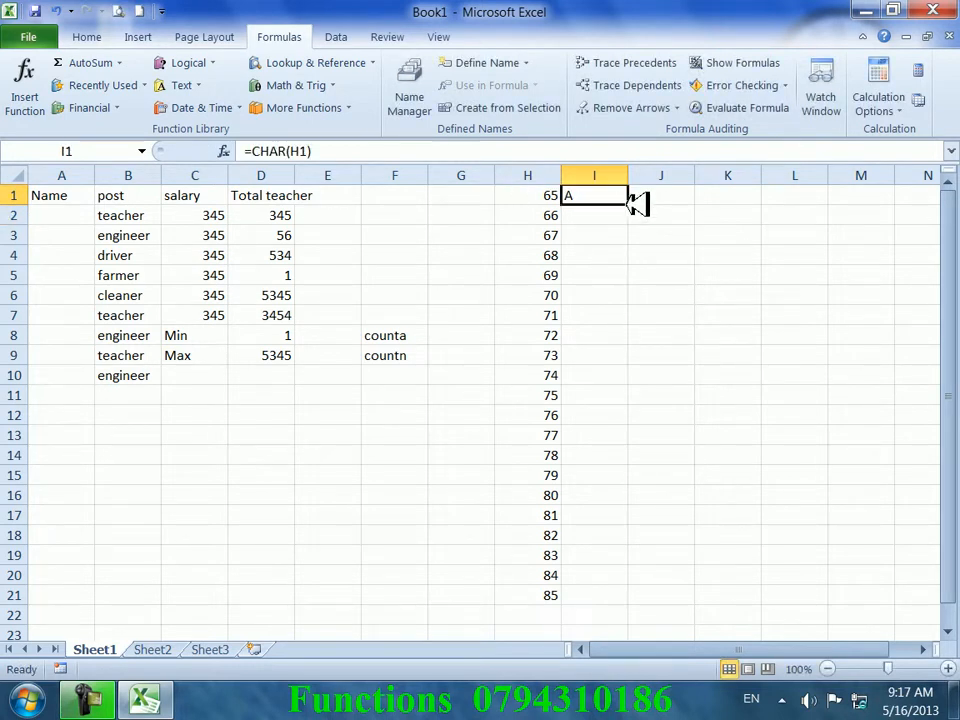
double_click(629, 204)
click(673, 431)
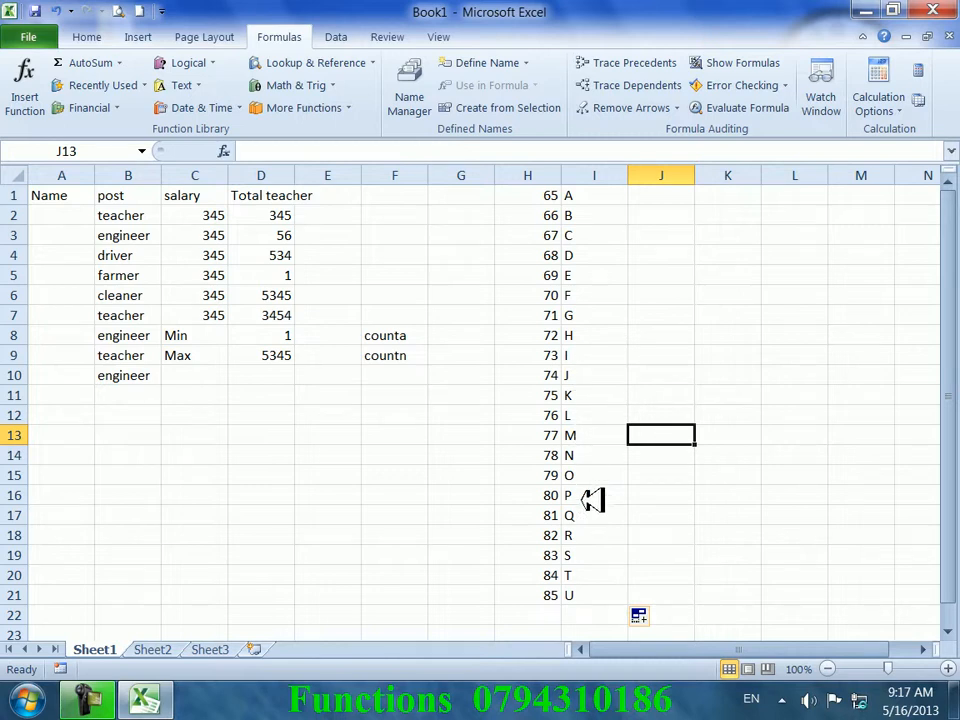
- Clear the codes-and-letters block H1:I22
drag(590, 612, 555, 196)
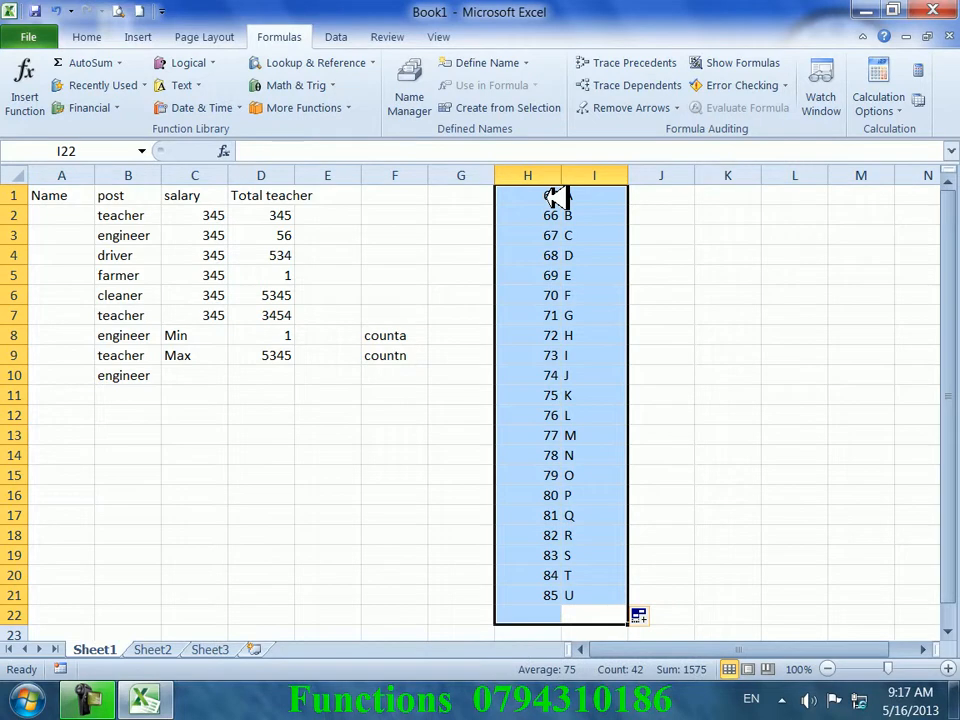
key(Delete)
click(456, 270)
- Look through the Logical and Text function lists without choosing any
click(415, 255)
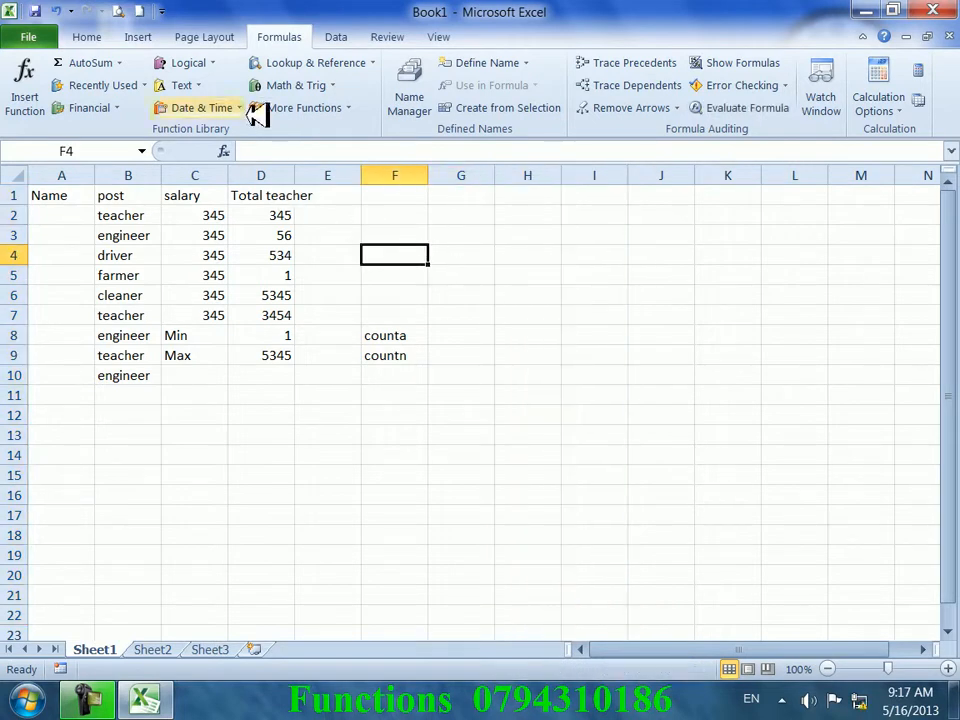
click(200, 63)
click(413, 241)
click(200, 85)
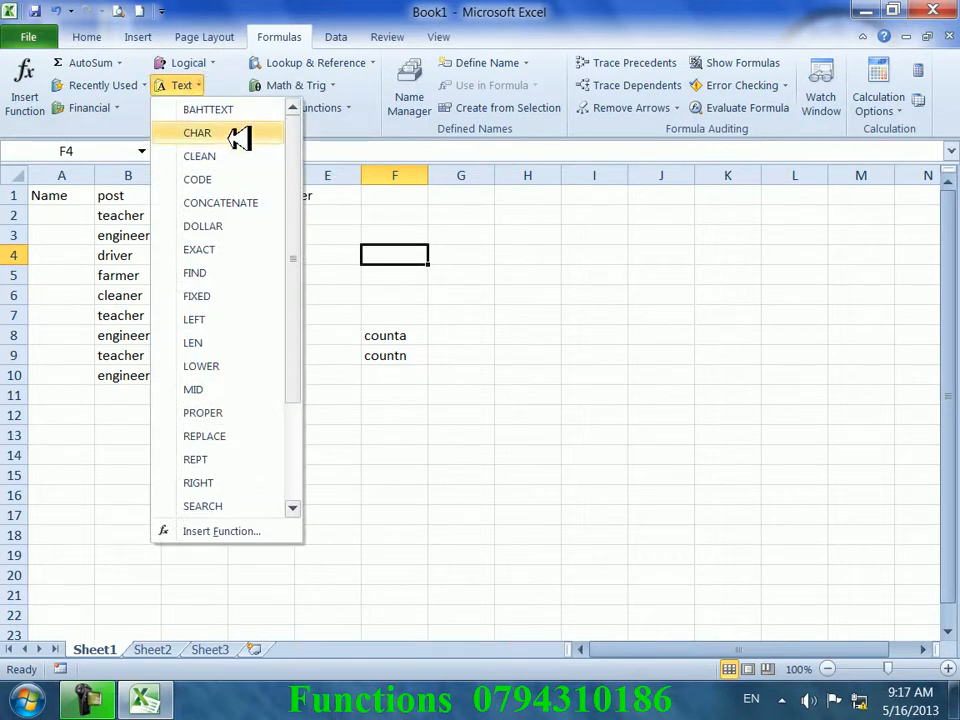
click(532, 336)
click(532, 336)
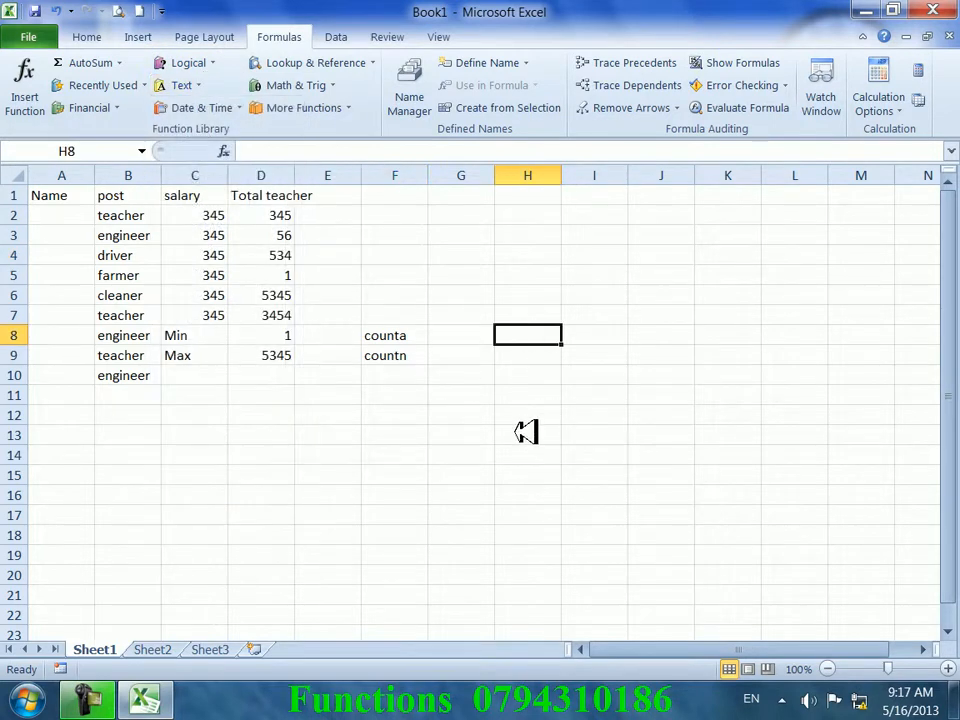
- Turn the word engineer in B3 red and add a comment to the cell
click(135, 234)
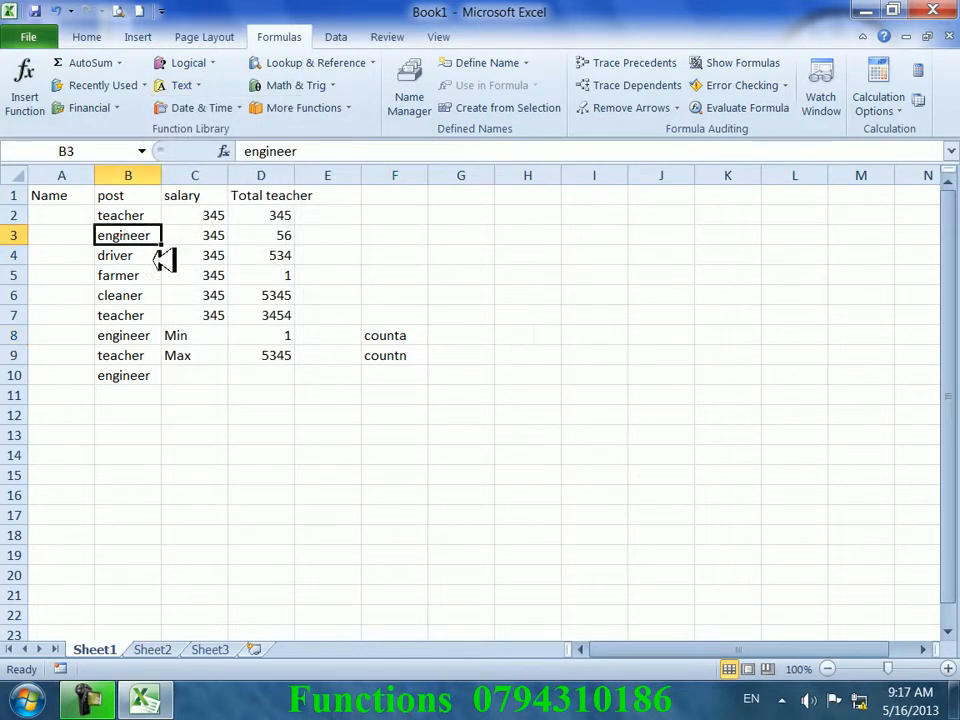
click(86, 37)
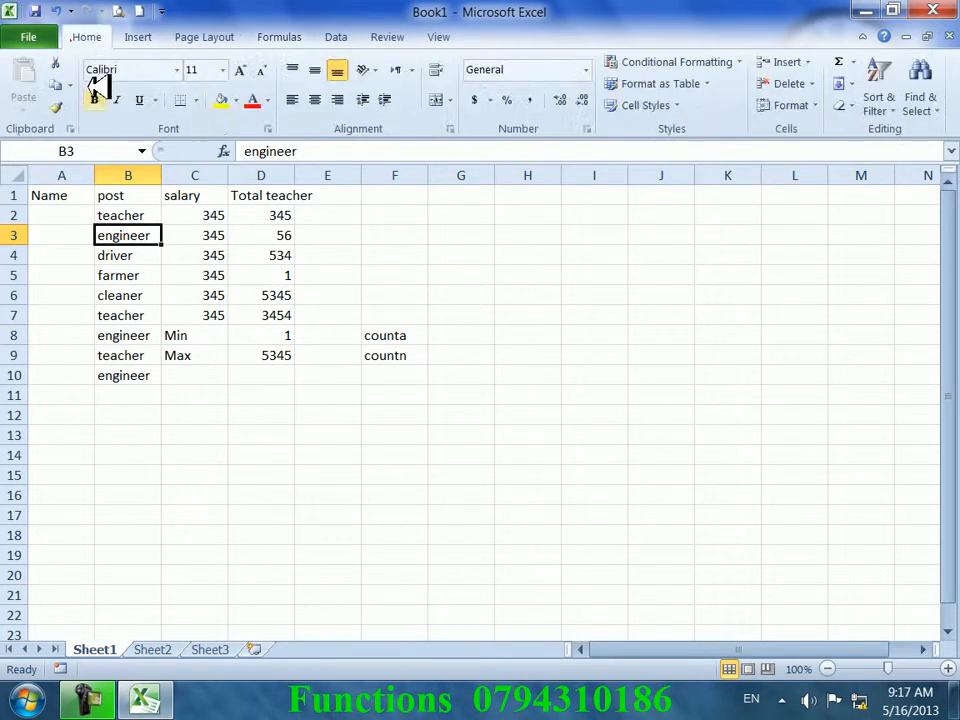
click(252, 101)
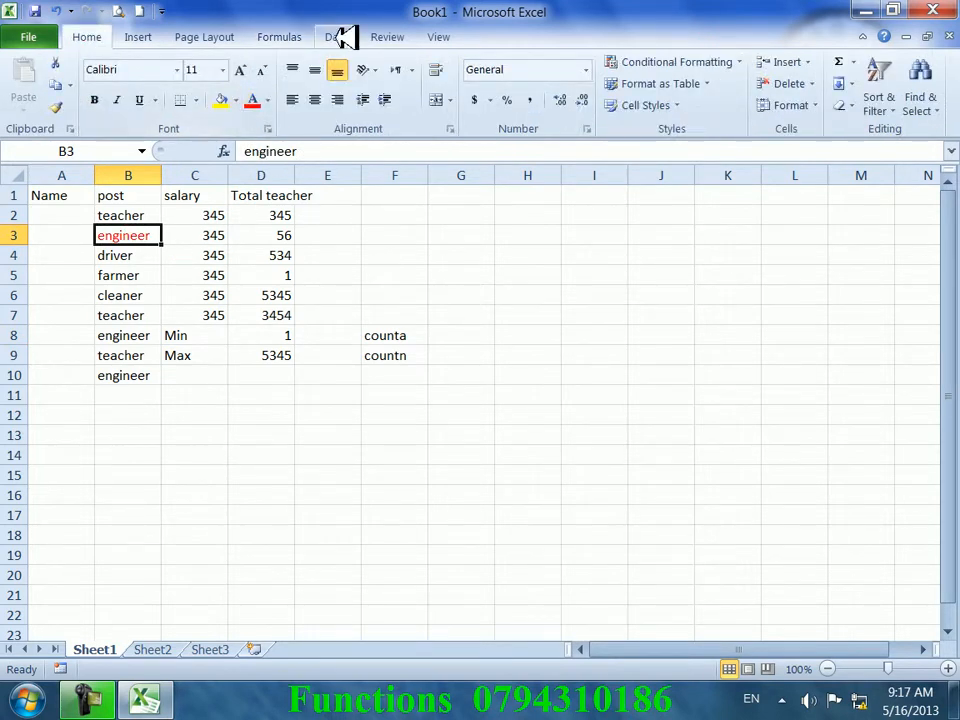
click(380, 37)
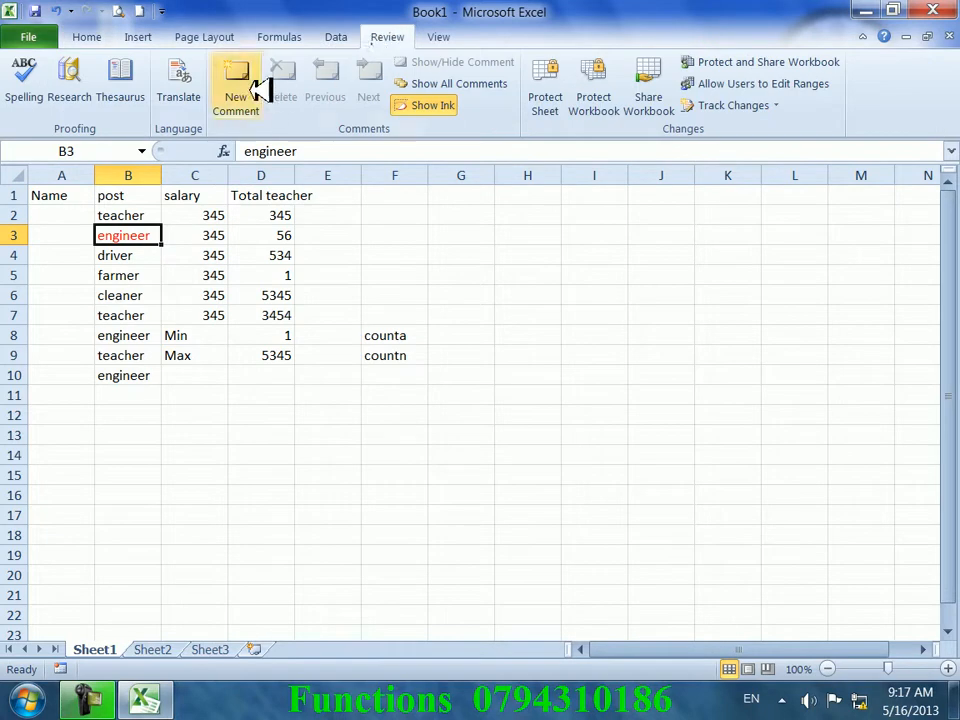
click(250, 90)
click(318, 412)
- Enter =CLEAN(B3) in H9, which returns engineer
click(540, 356)
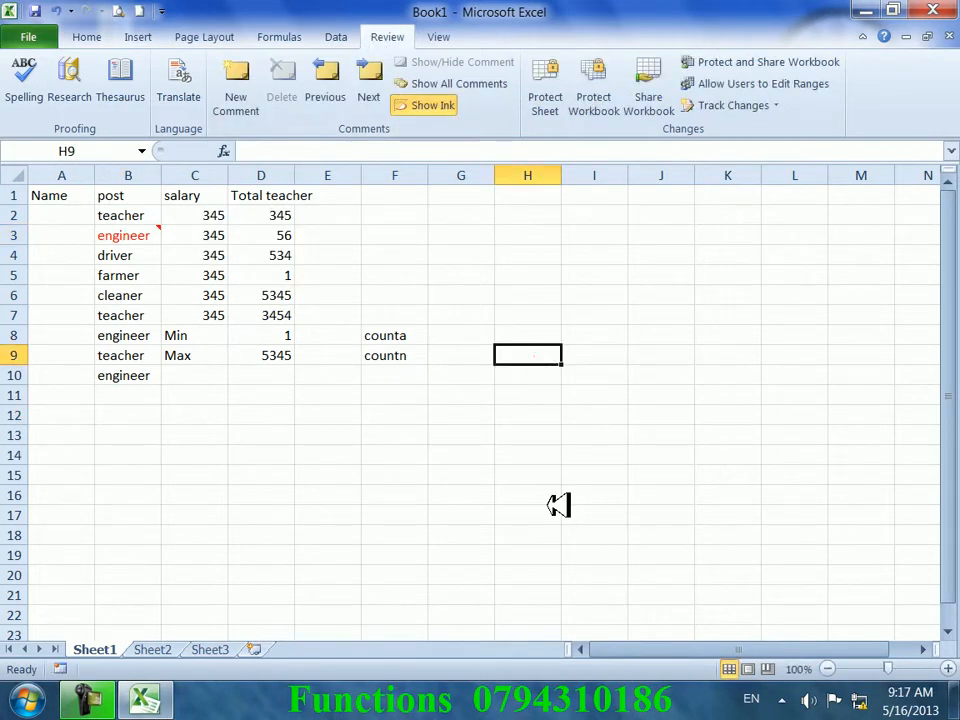
text(=clean()
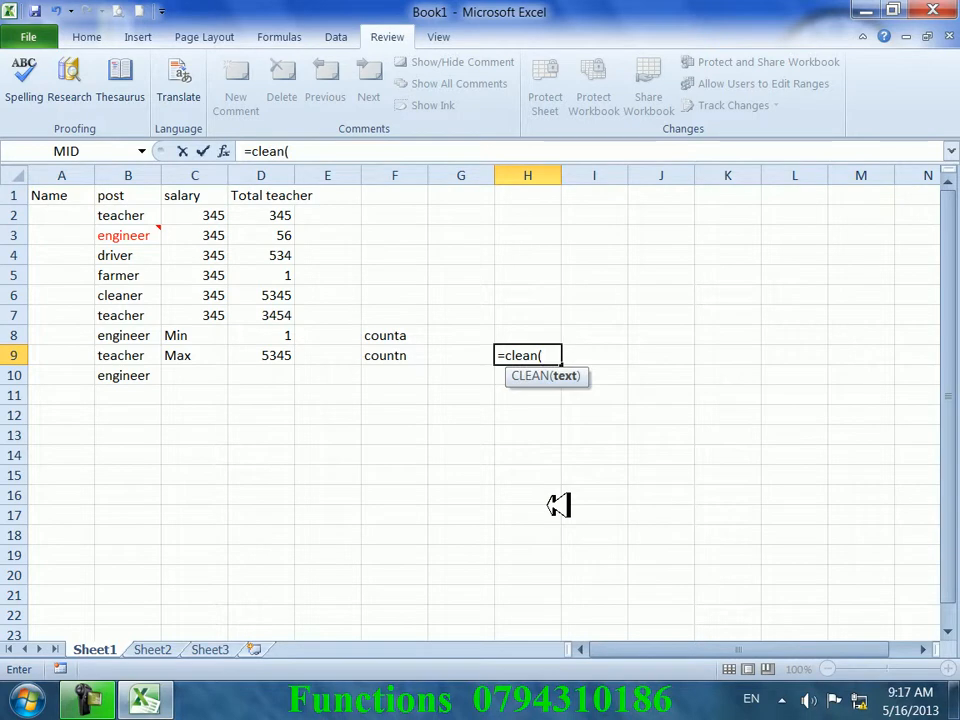
click(129, 236)
key(Return)
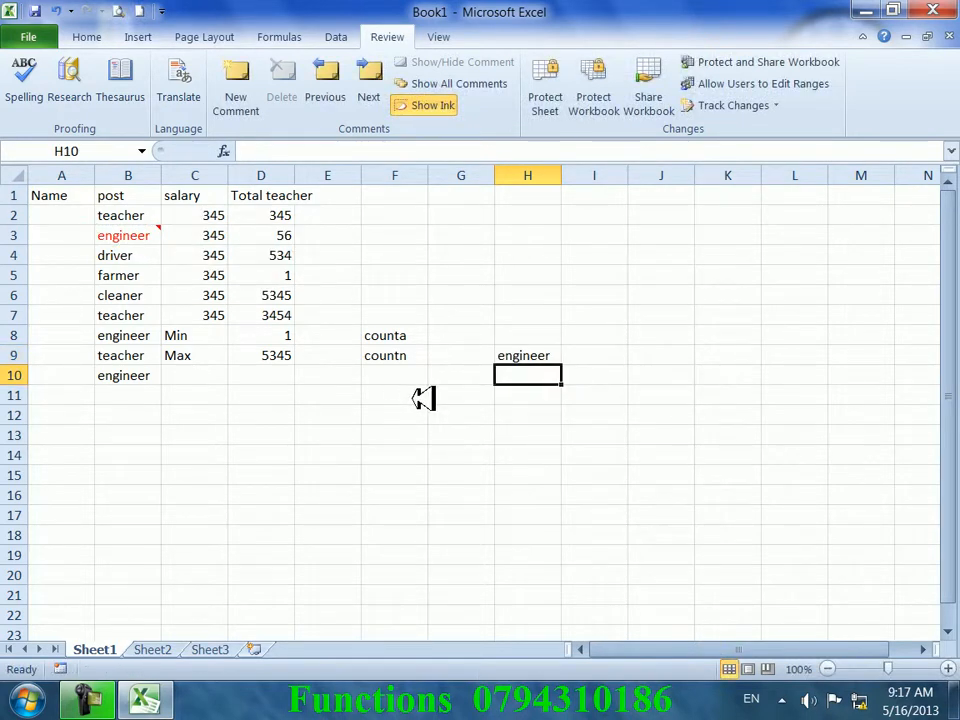
click(516, 355)
- Delete the comment from cell B3
click(129, 236)
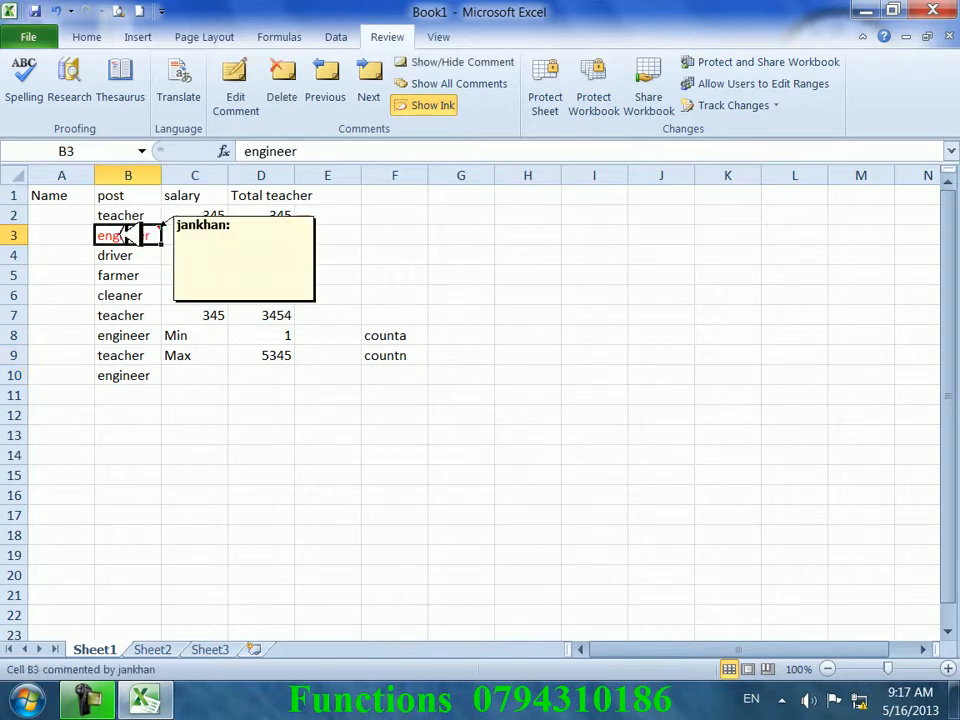
click(283, 82)
click(325, 316)
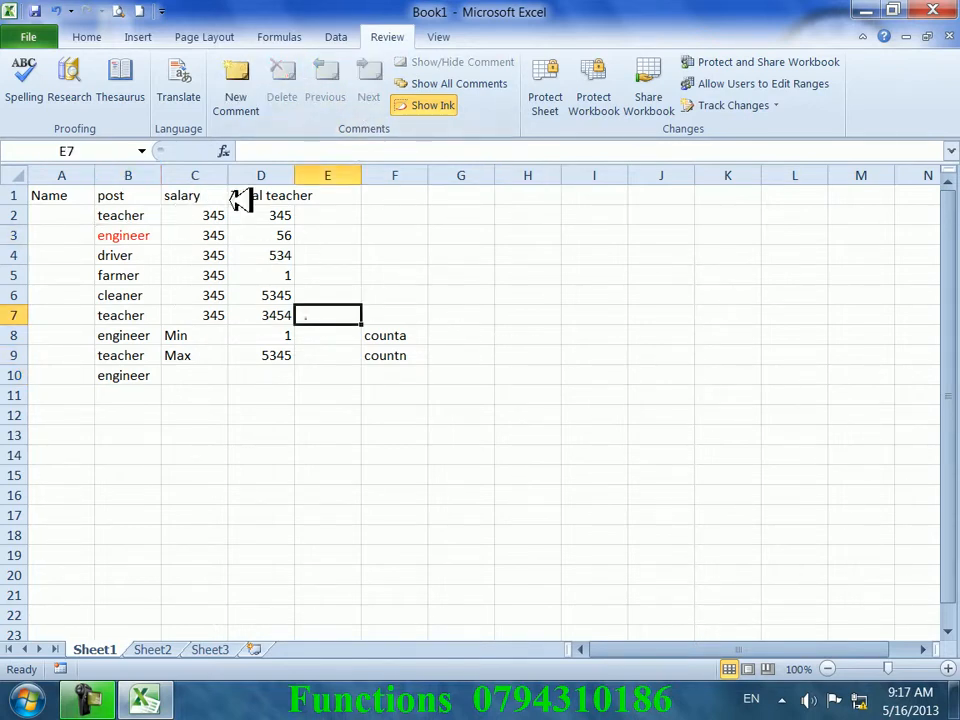
click(279, 37)
- Enter =CODE(F8) in F11 to get 99 for counta
click(200, 88)
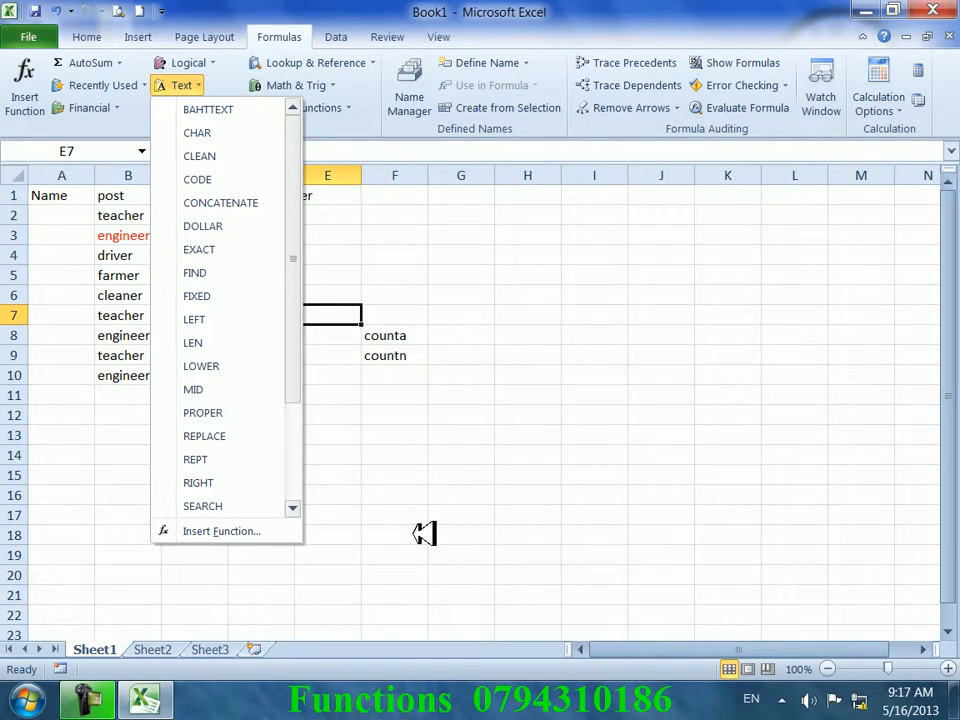
click(396, 418)
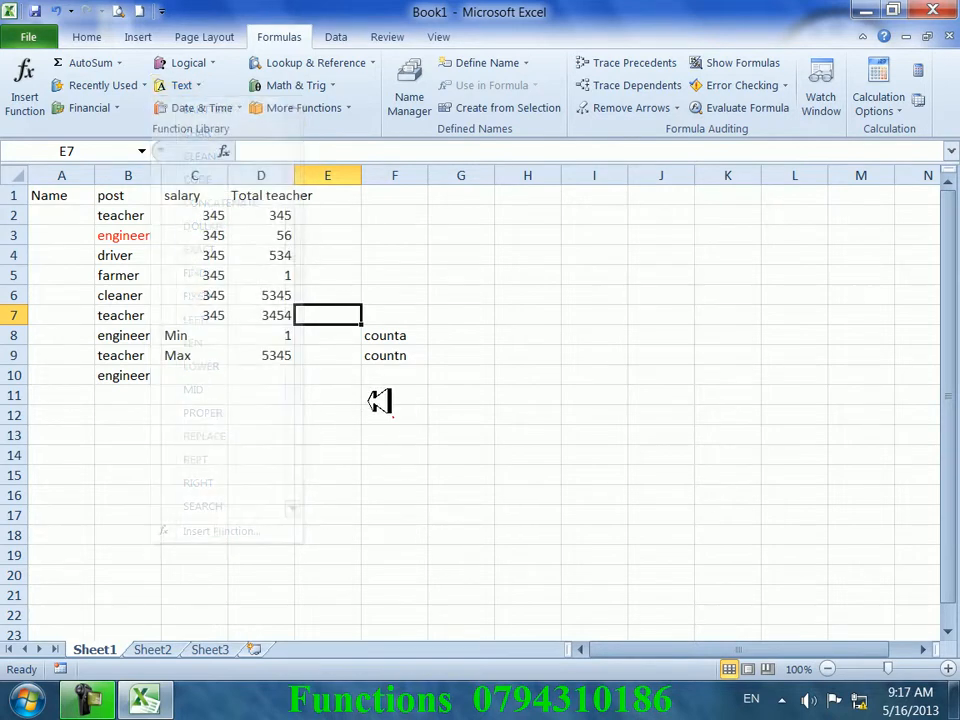
click(371, 399)
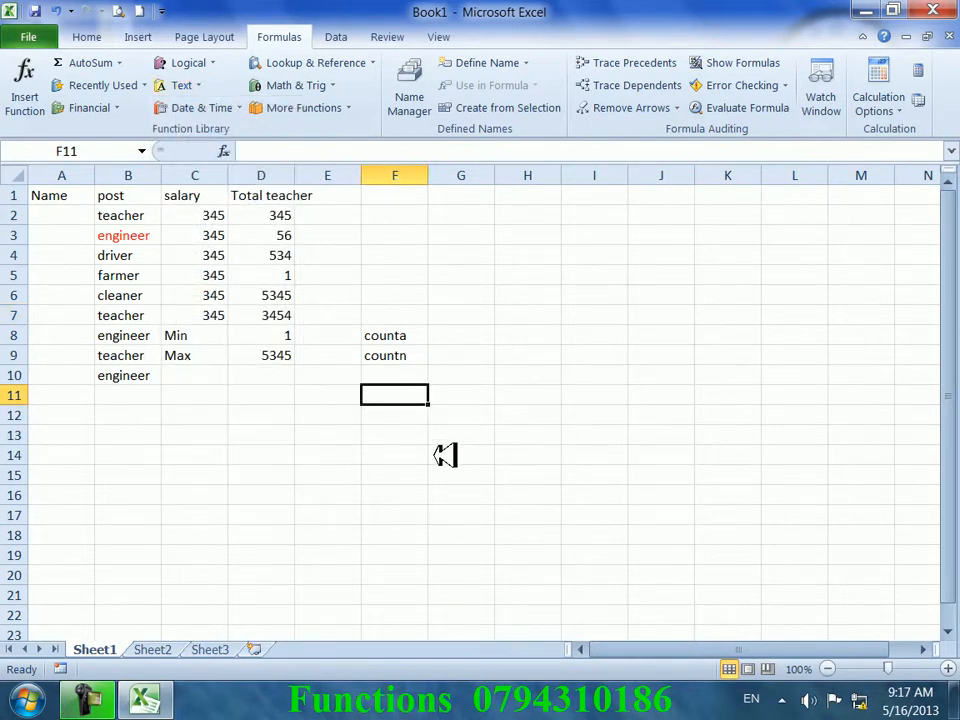
text(=code()
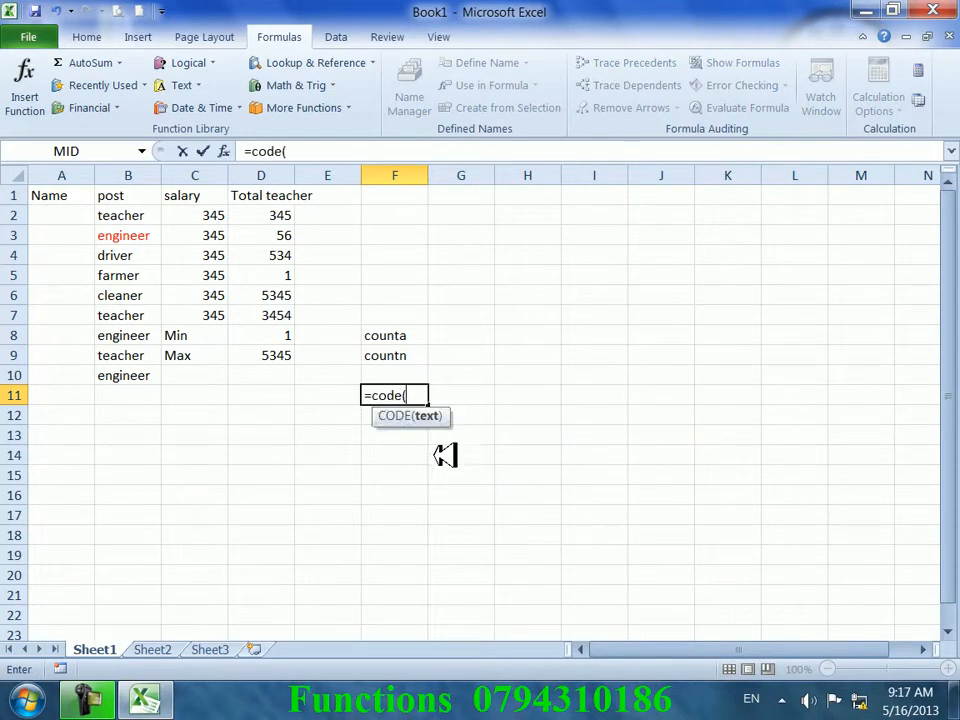
click(392, 336)
key(Return)
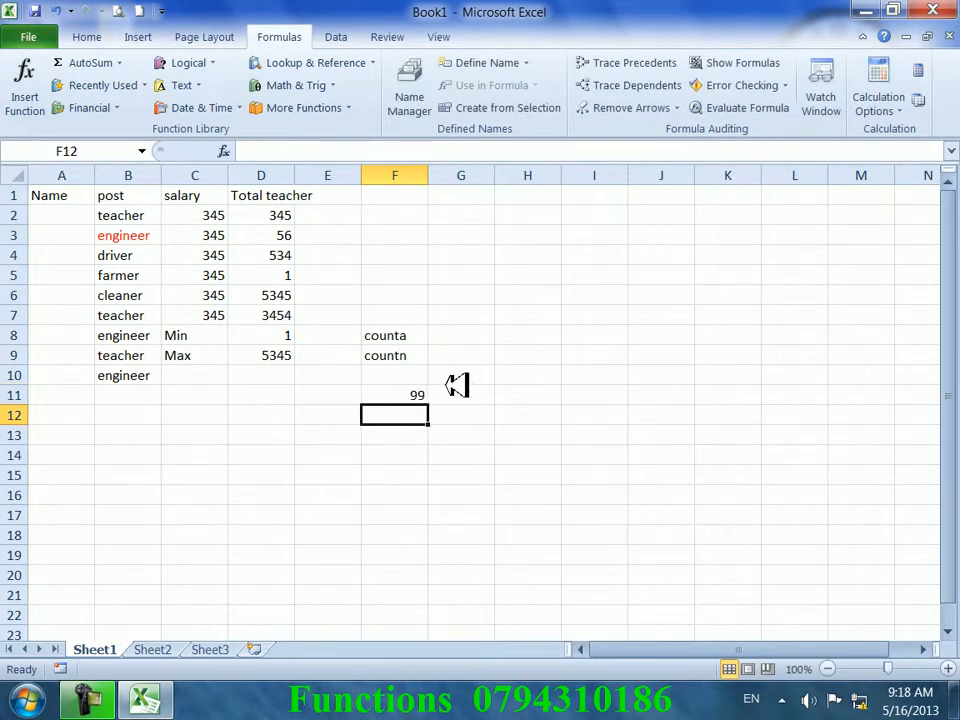
- Type a in G5 and enter =CODE(G5) in G12, returning 97
click(470, 278)
text(a)
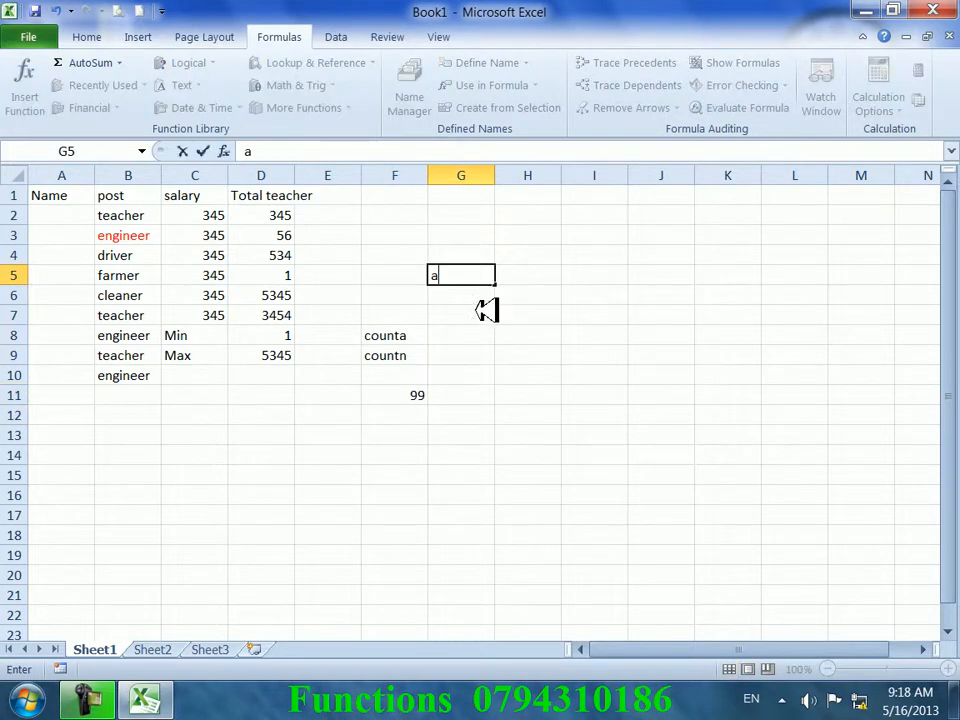
click(463, 415)
text(=)
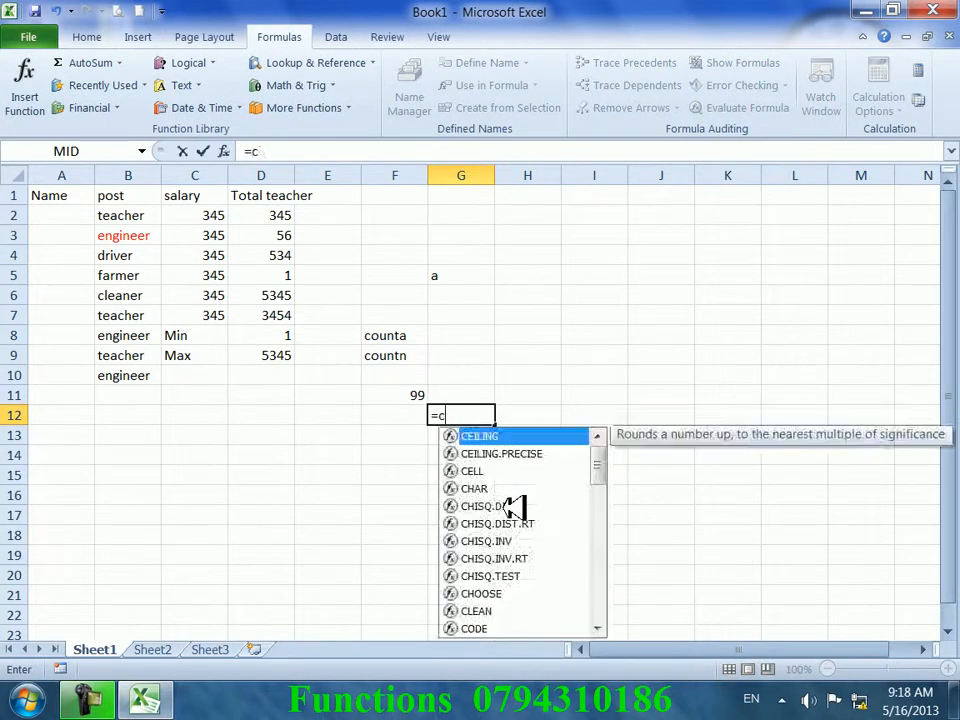
text(cide)
key(BackSpace)
key(BackSpace)
key(BackSpace)
text(id)
key(BackSpace)
key(BackSpace)
text(ode()
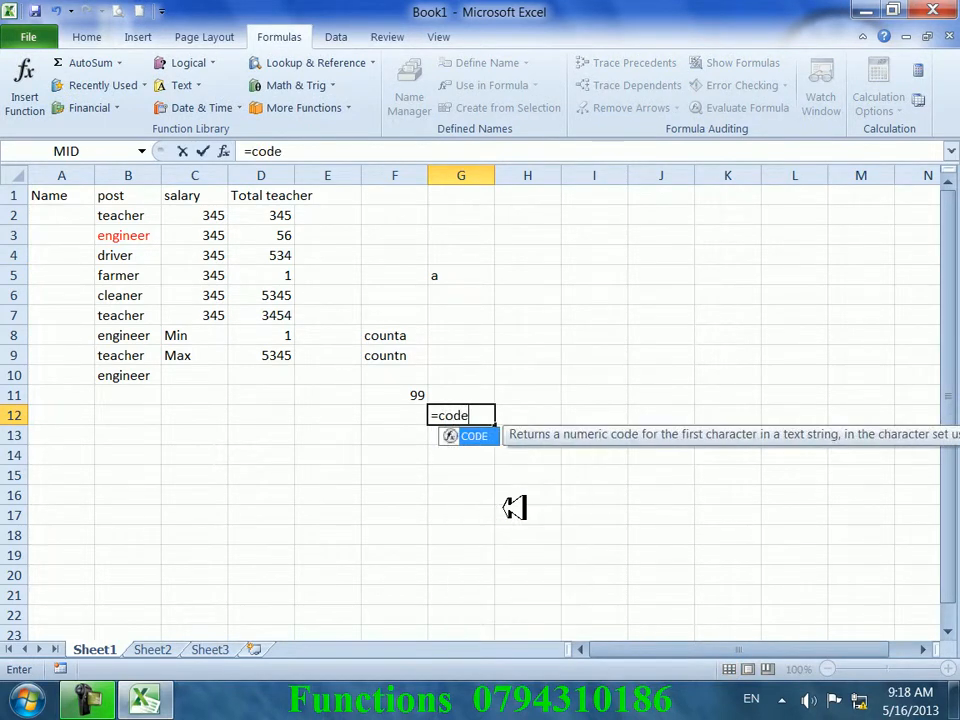
click(458, 274)
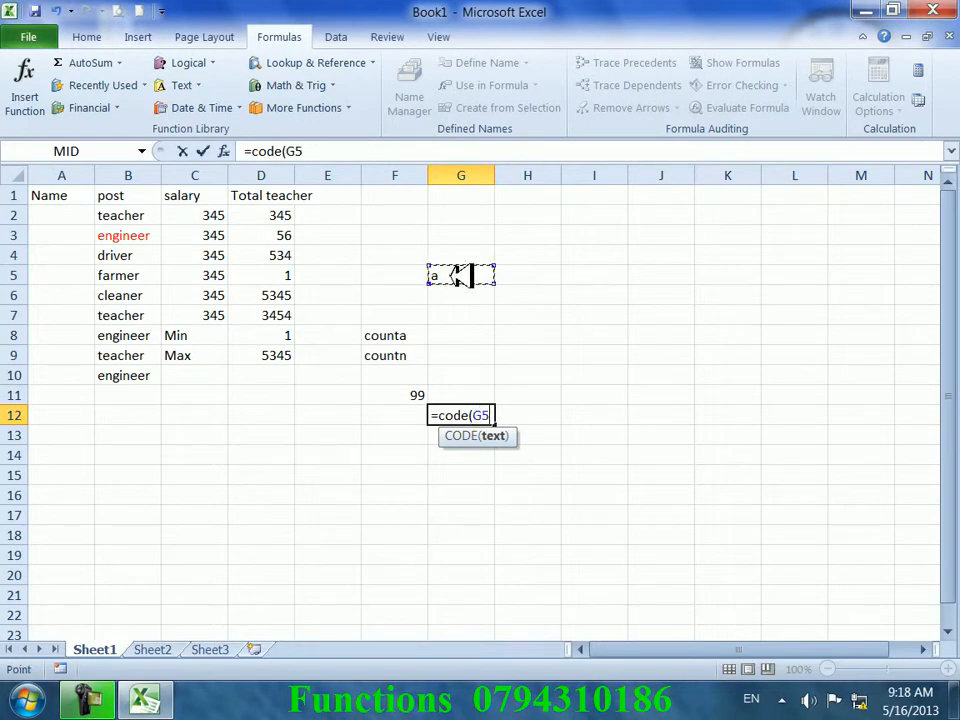
key(Return)
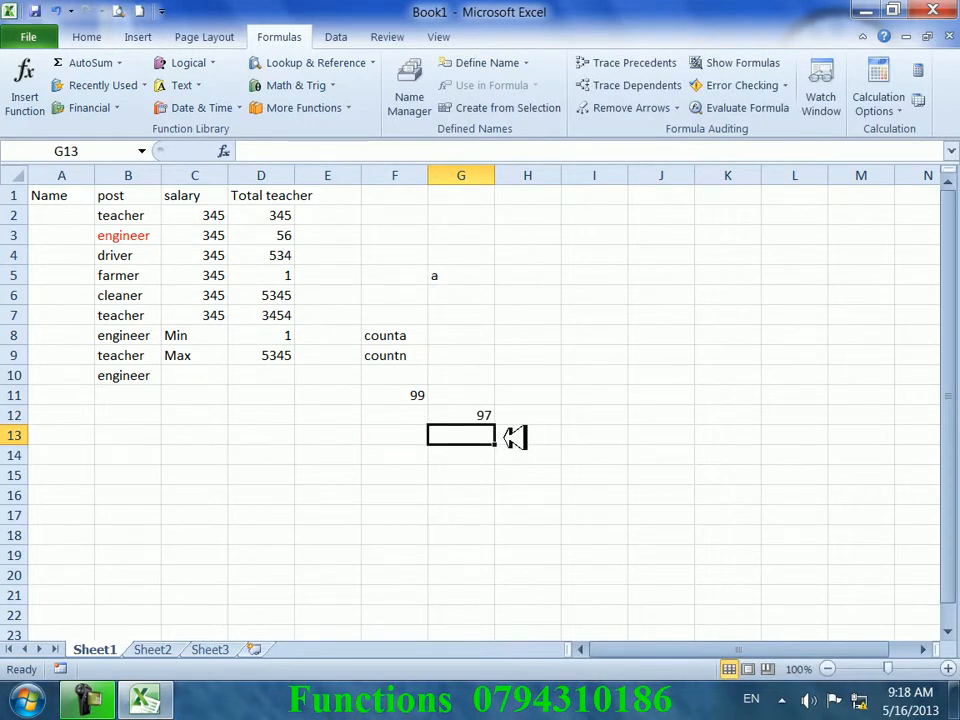
- Clear the scratch cells F5:H13
drag(513, 437, 422, 272)
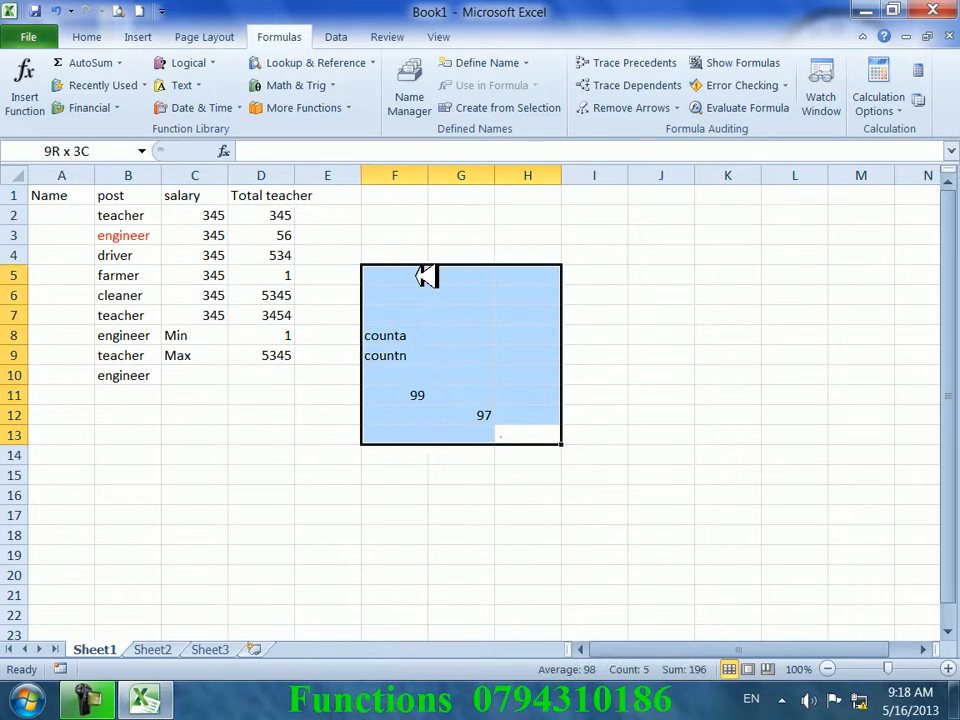
key(Delete)
click(383, 308)
- Look through the Text functions list without choosing one
click(394, 235)
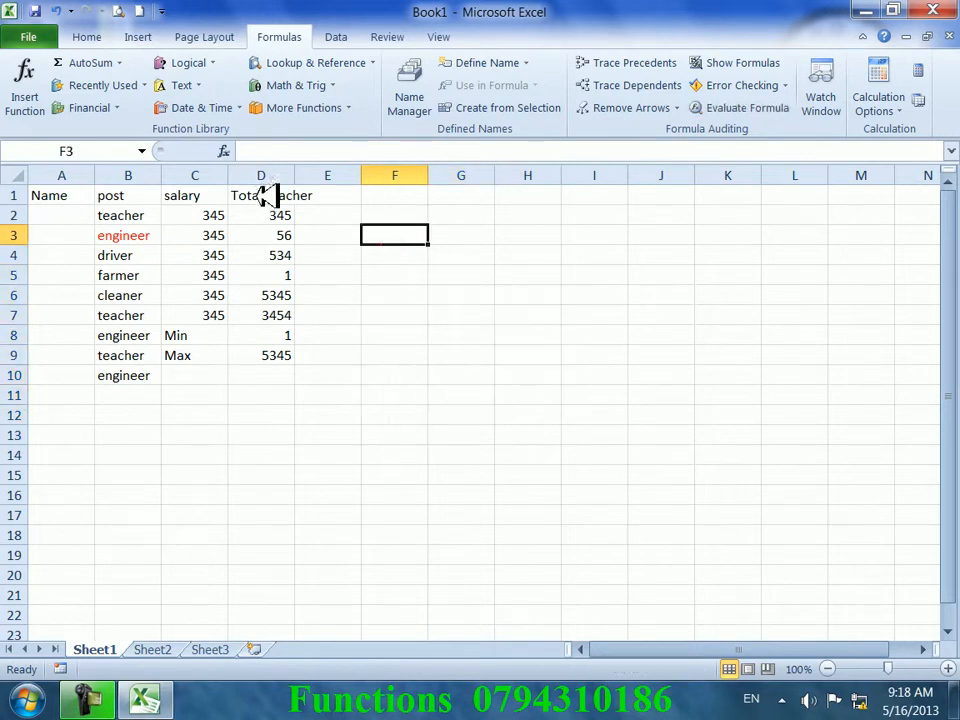
click(180, 85)
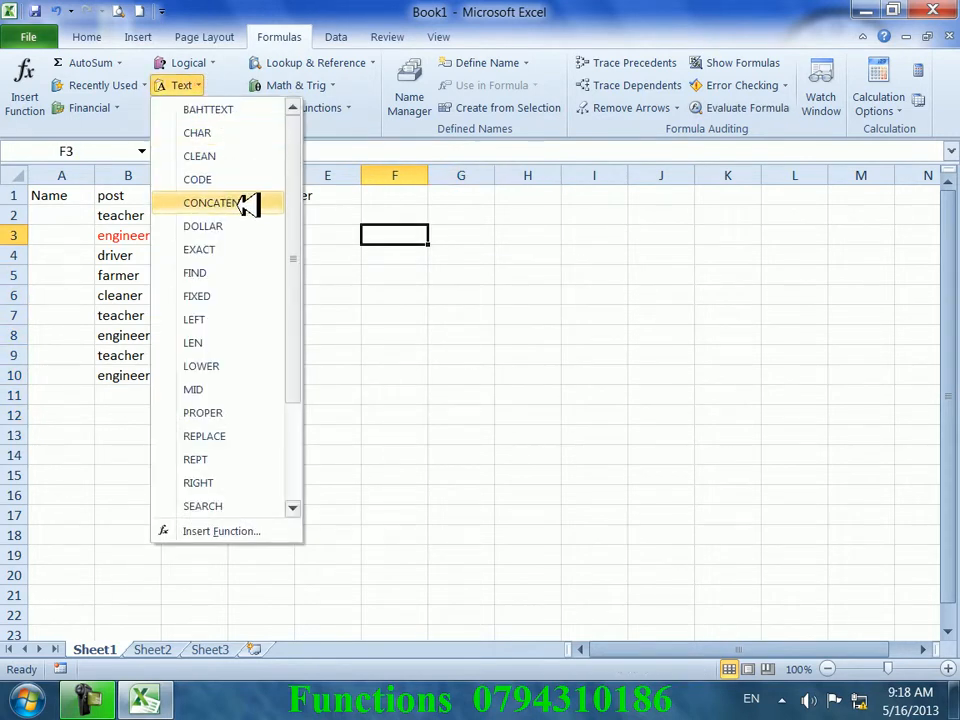
click(486, 418)
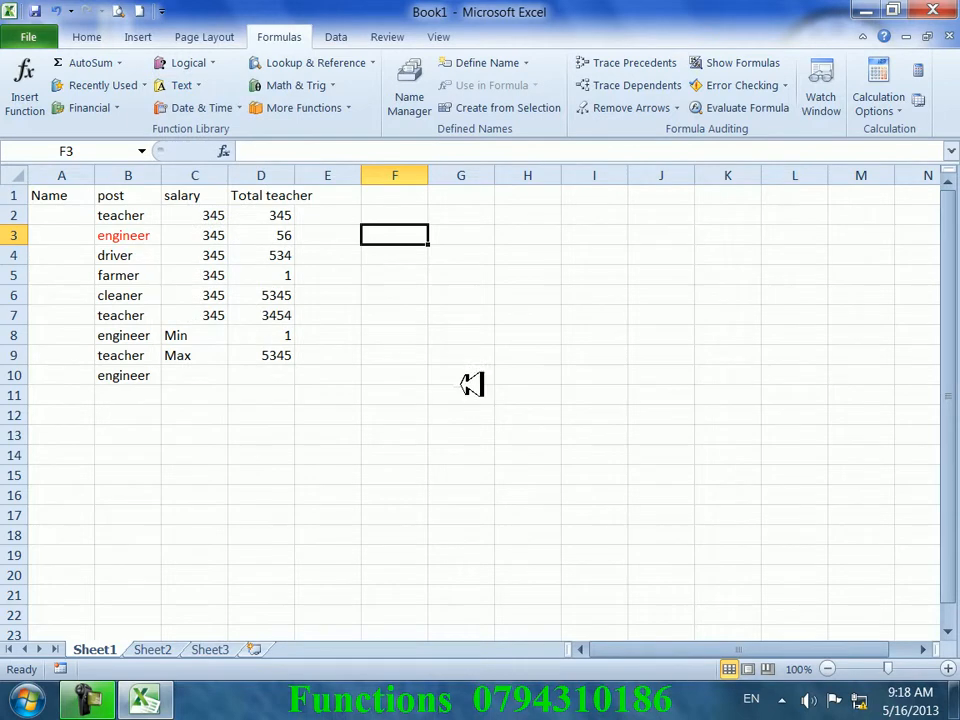
click(394, 195)
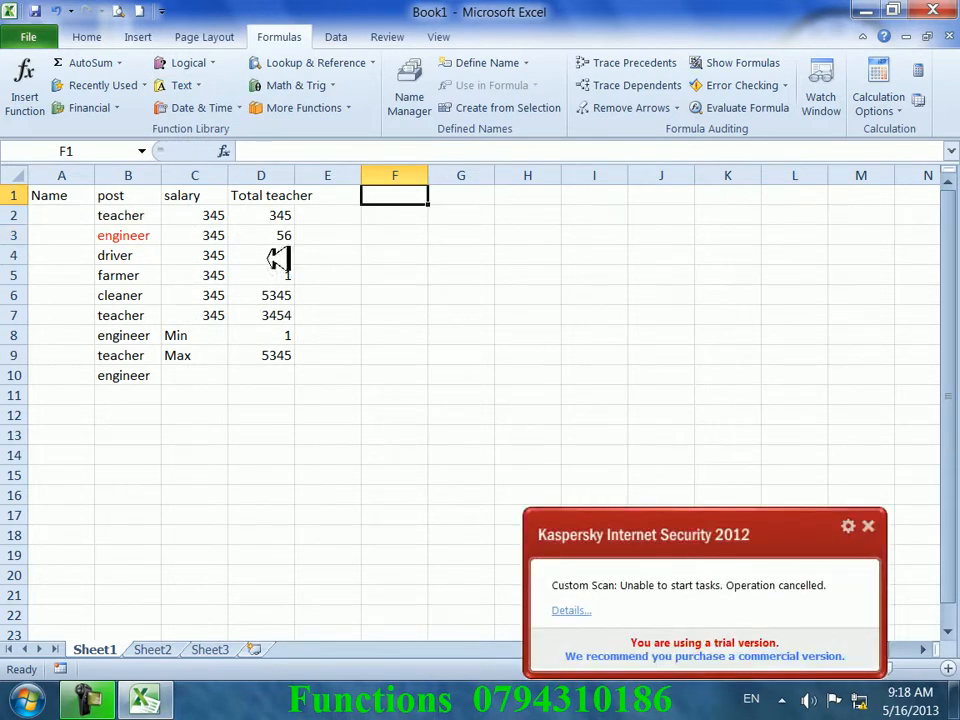
click(80, 195)
- Insert a blank sheet column at B, before the post column
click(111, 196)
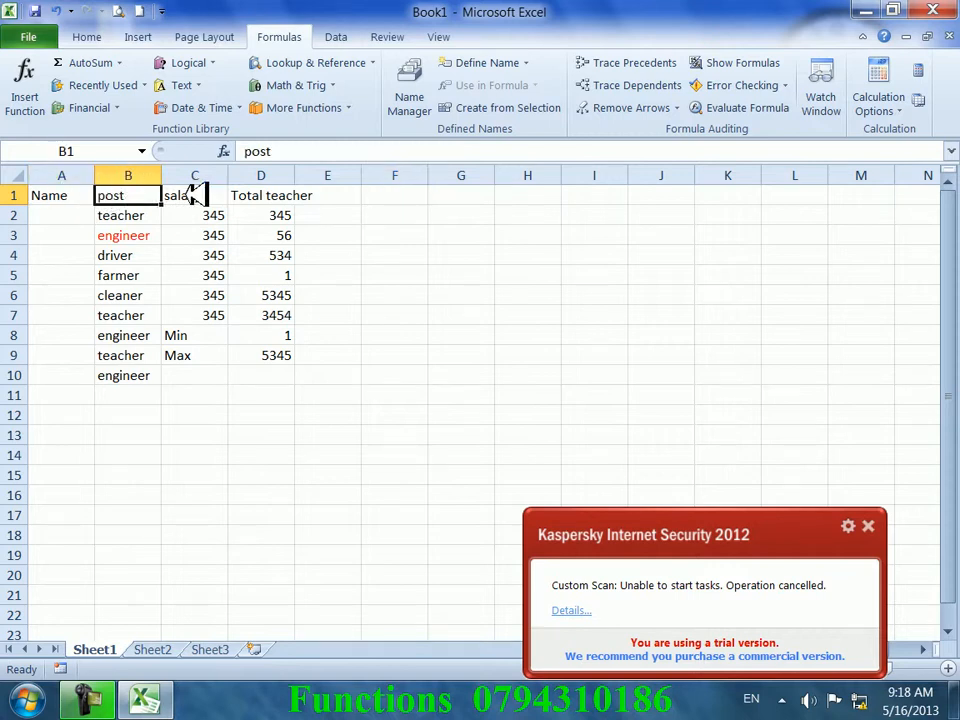
click(140, 37)
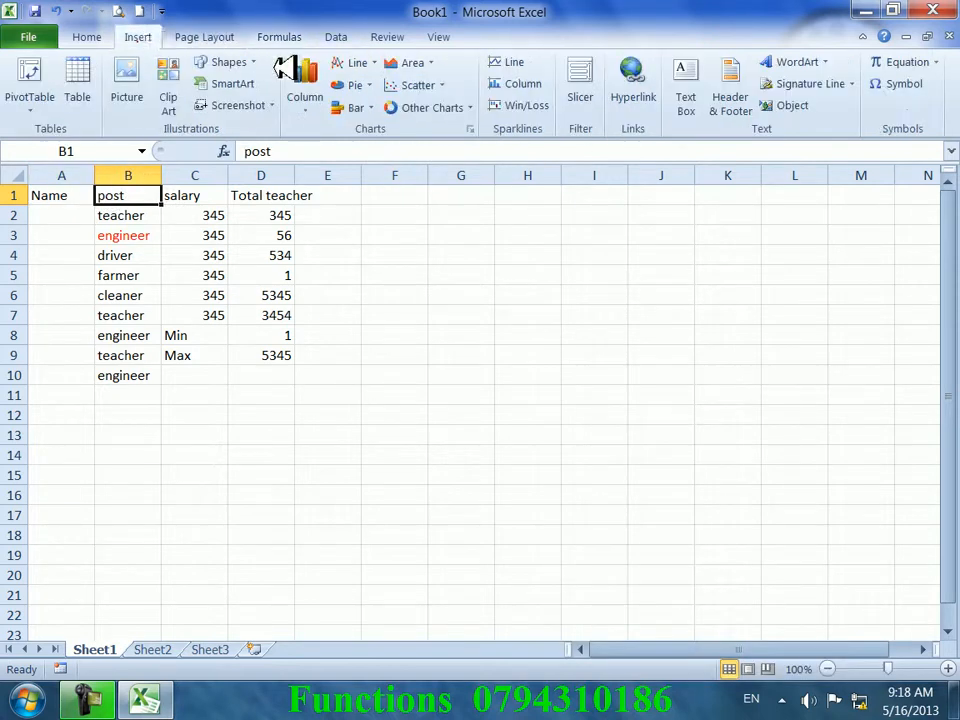
click(92, 36)
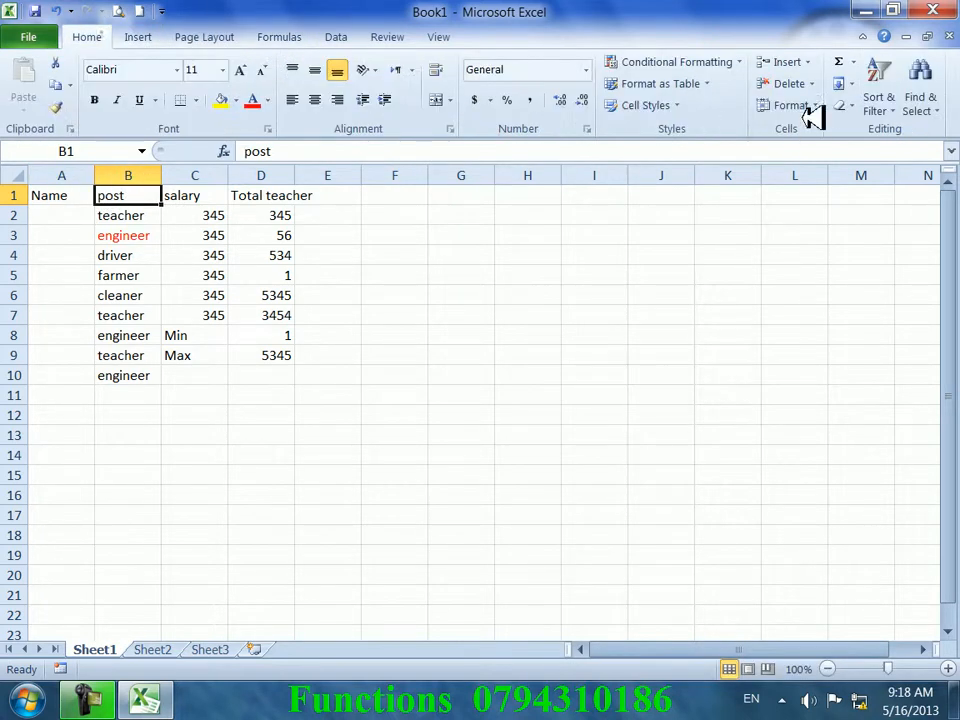
click(808, 64)
click(810, 134)
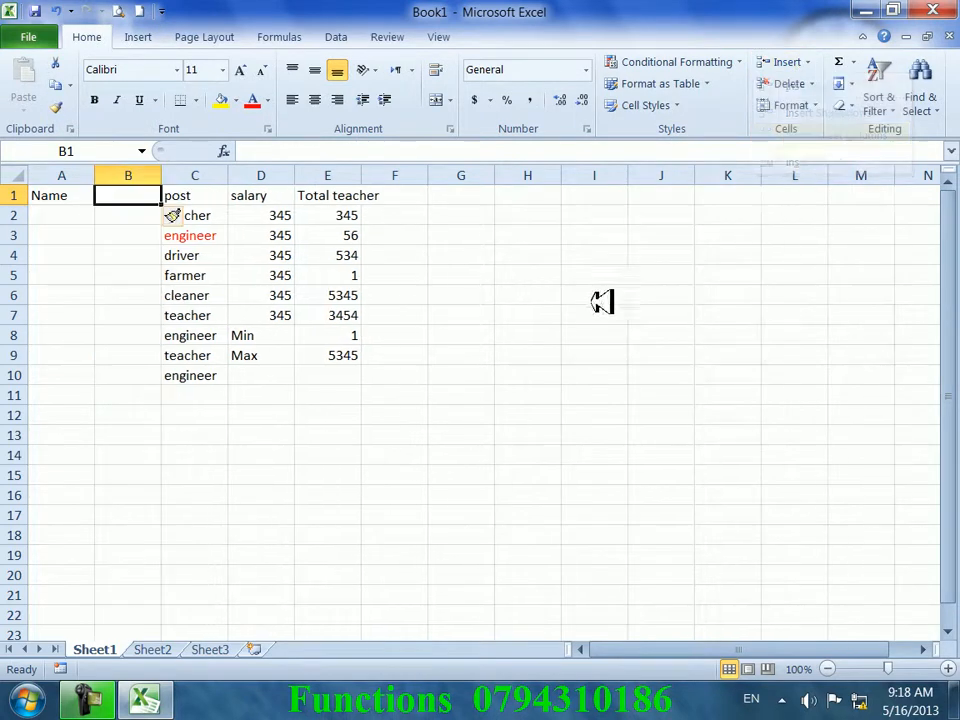
- Head column B 'Last name' and rename the A1 heading to 'Fi name'
text(Last name)
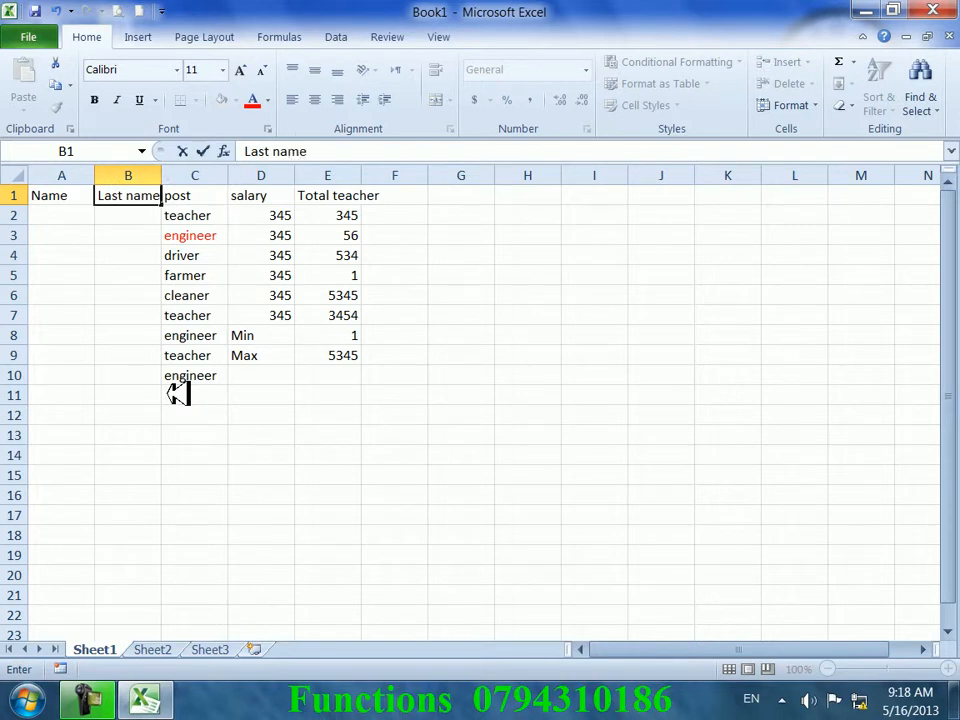
key(Return)
key(Left)
key(Up)
text(F)
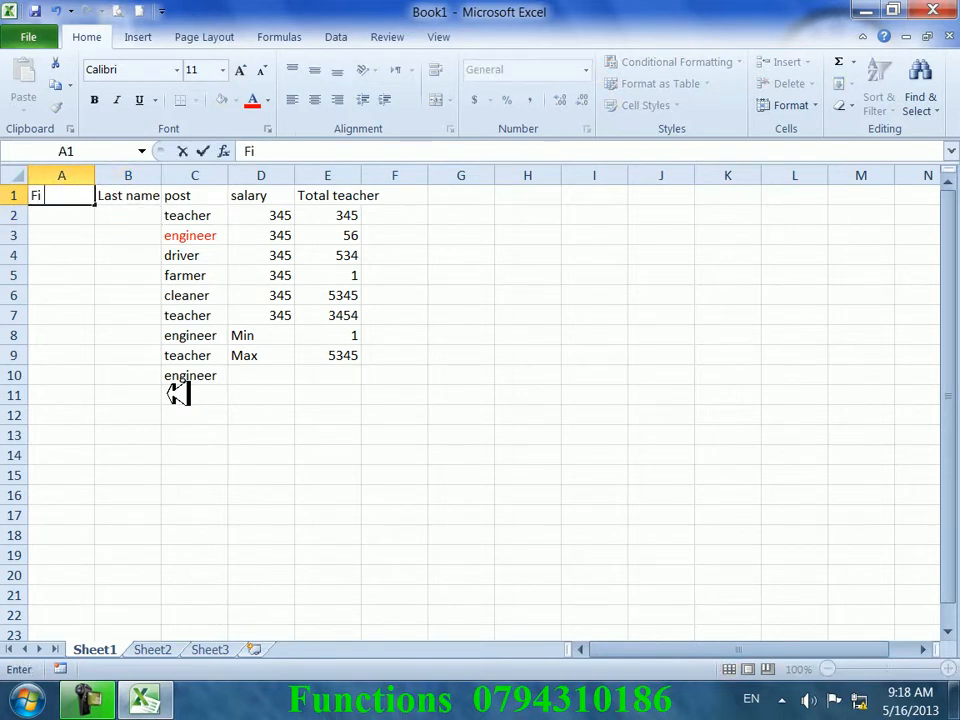
key(Tab)
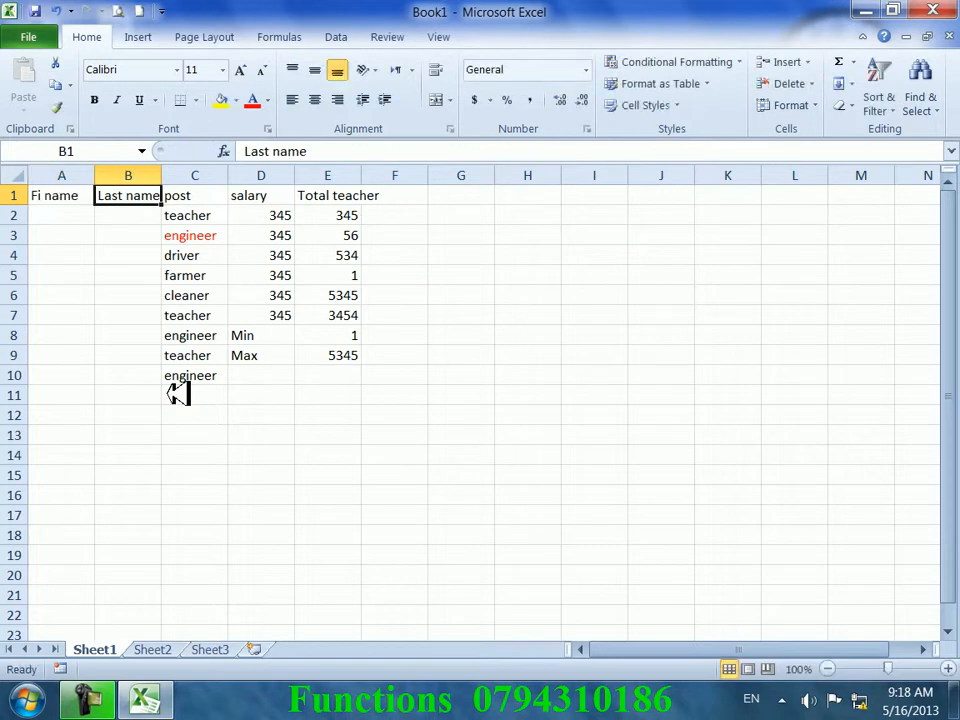
- Widen column E to fit 'Total teacher', then select cell B13
key(Right)
key(Right)
key(Right)
key(Right)
key(Right)
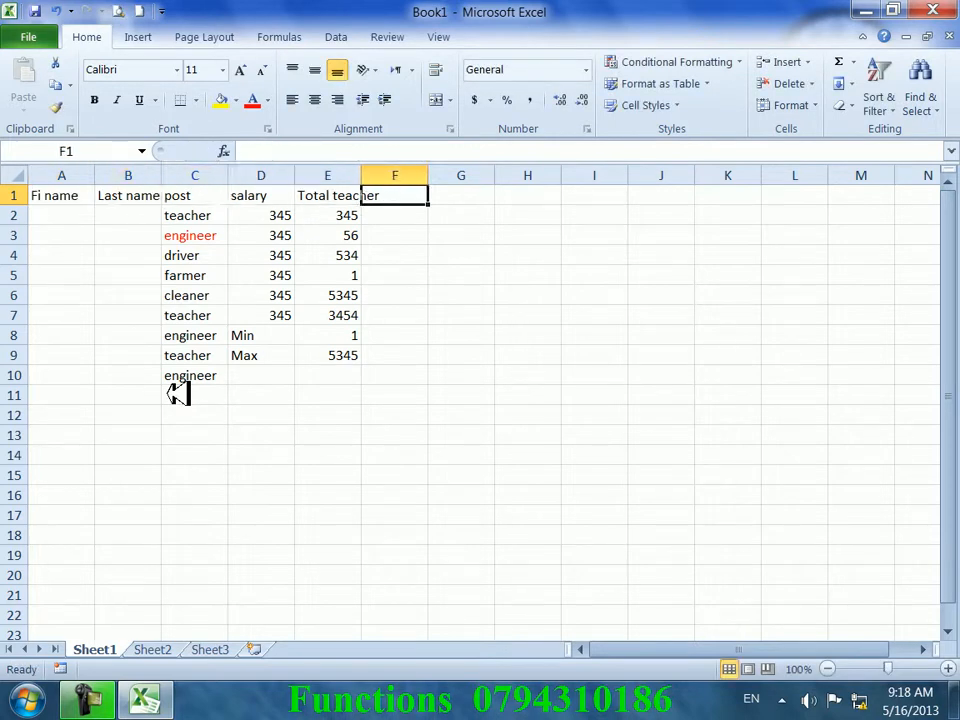
key(Down)
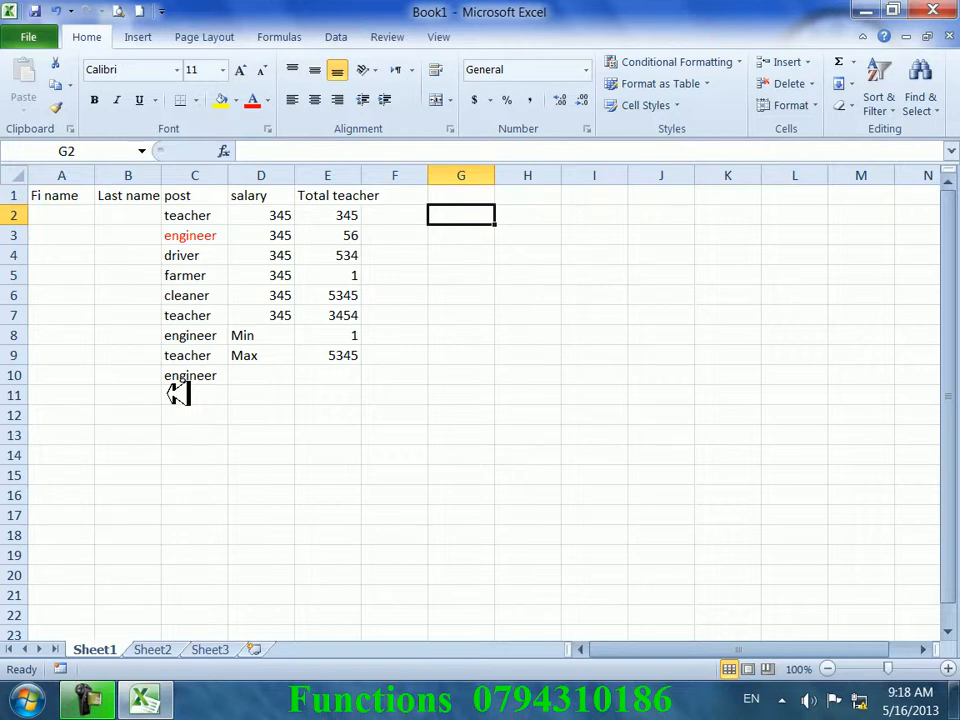
key(Up)
key(Left)
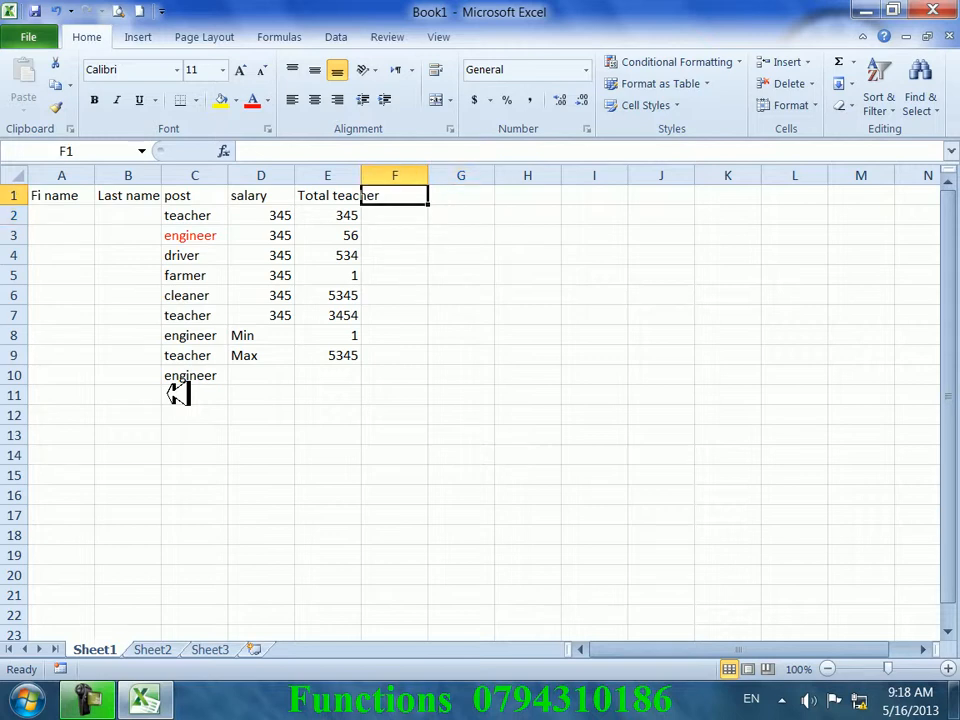
drag(362, 172, 383, 172)
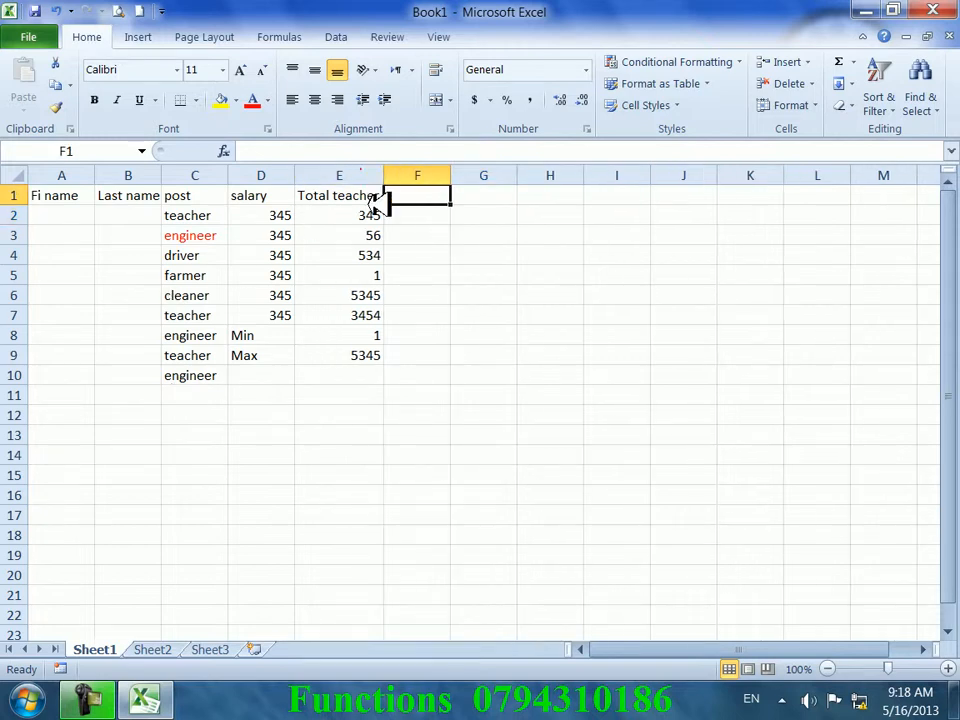
click(418, 272)
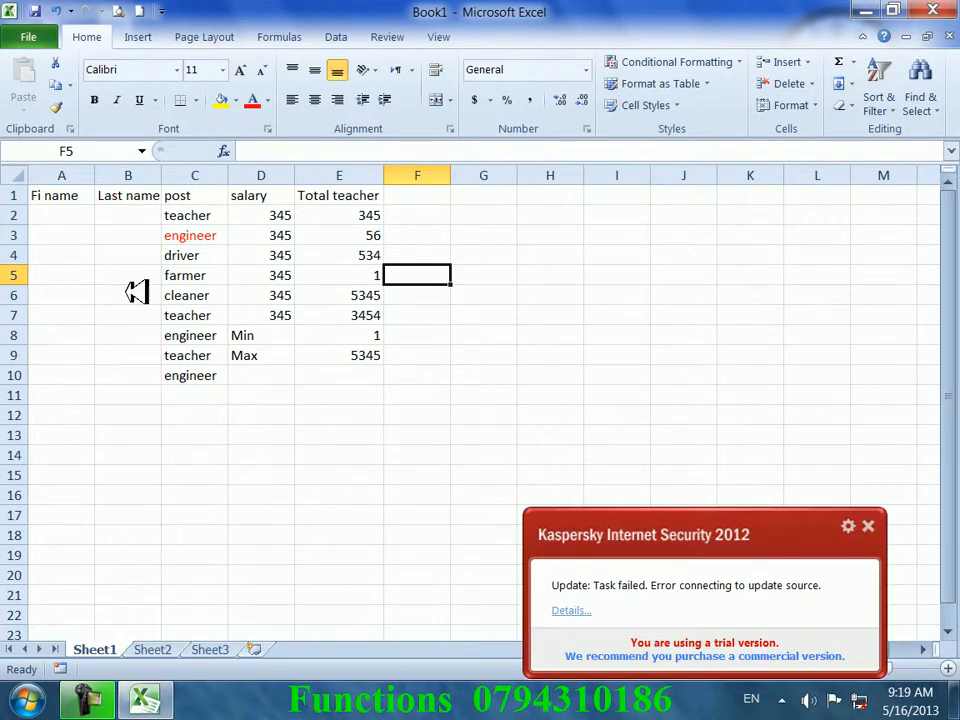
click(75, 254)
click(128, 400)
click(145, 436)
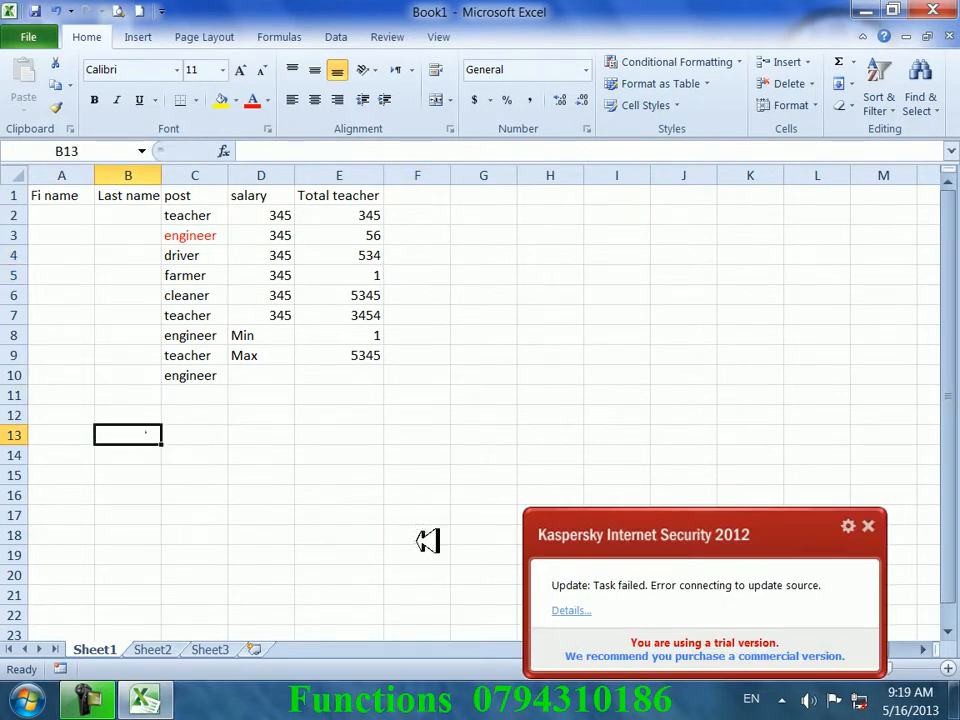
- Enter =CONCATENATE(A2,B2) in B13
text(=conca)
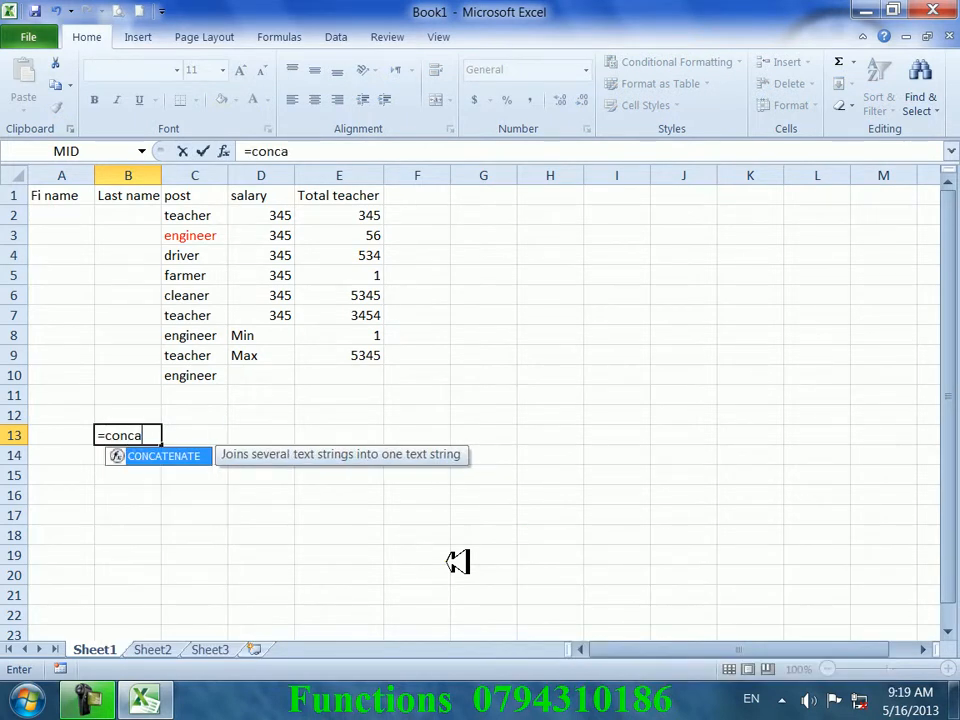
text(tenate()
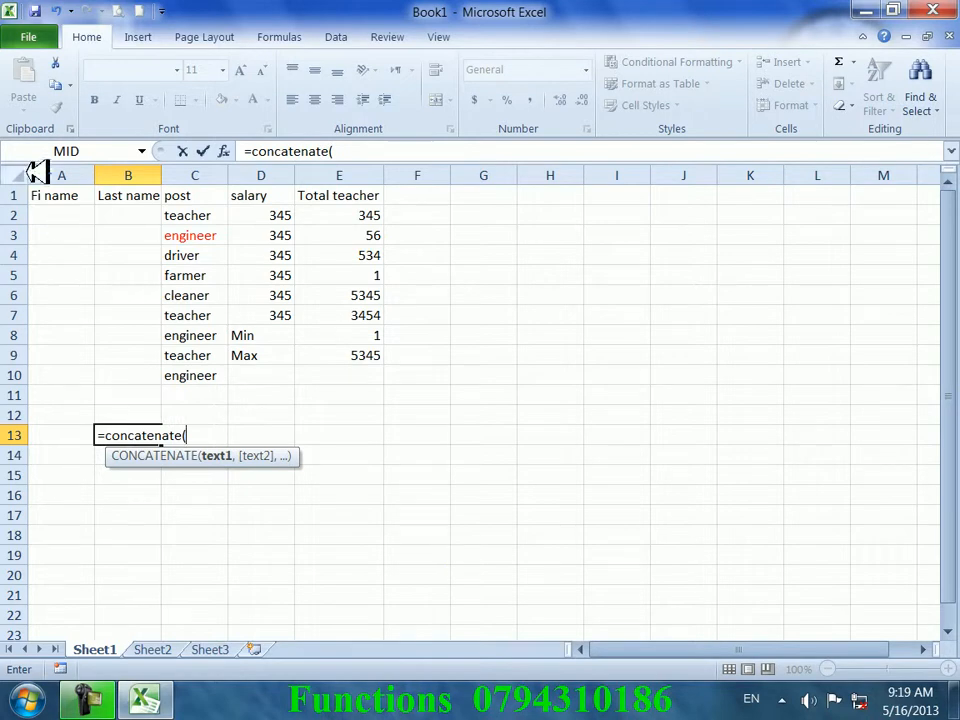
click(62, 218)
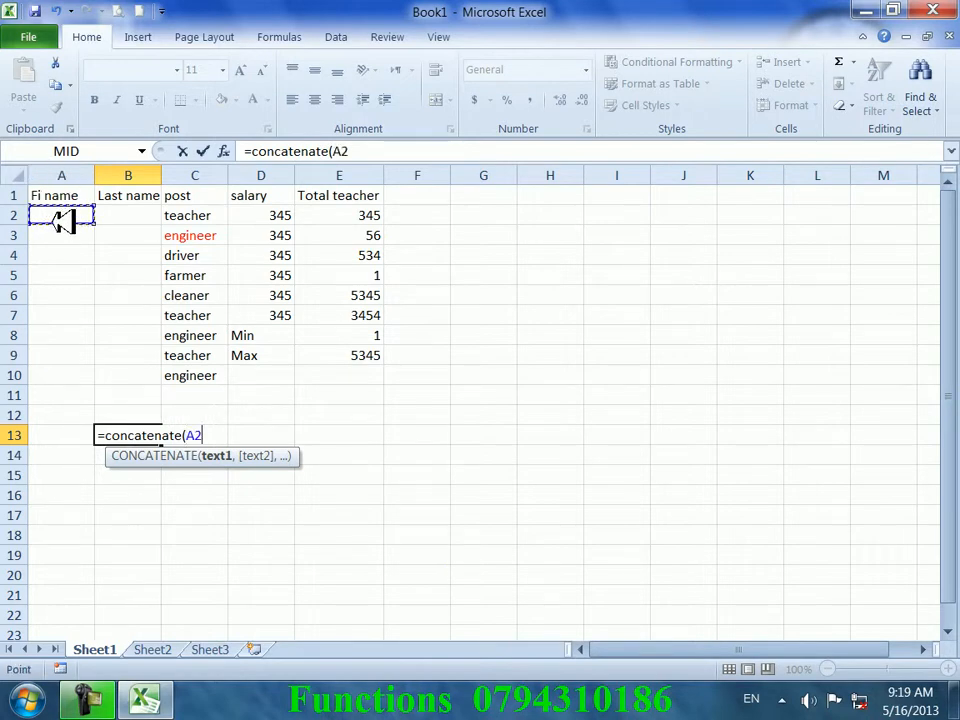
text(,)
click(138, 213)
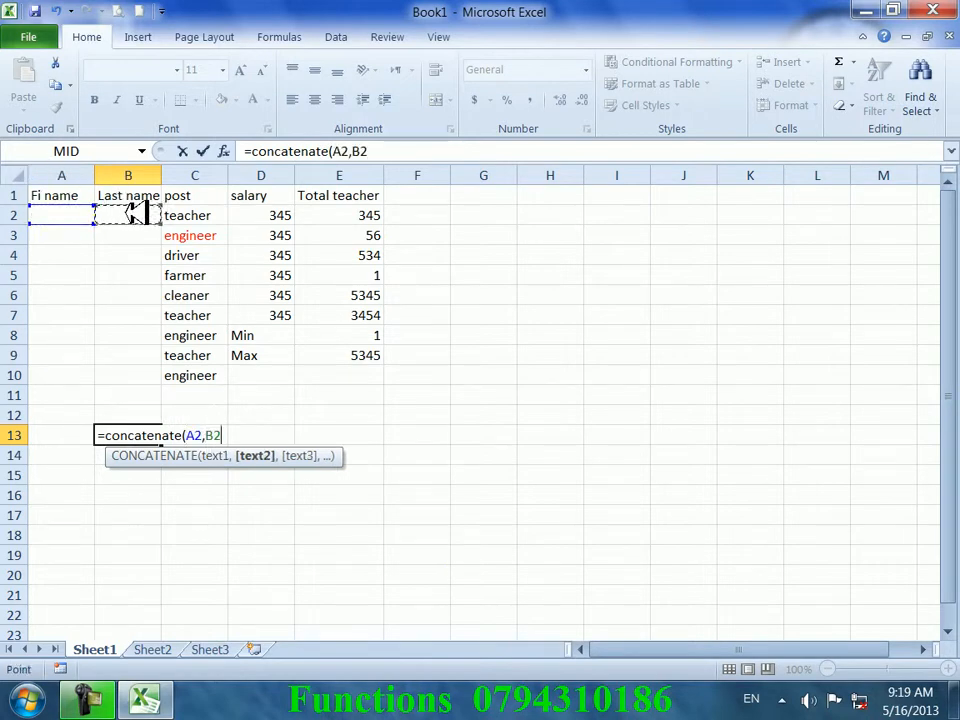
key(Return)
- Type a sample first name in A2 and last name in B2, then autofit column B
click(72, 214)
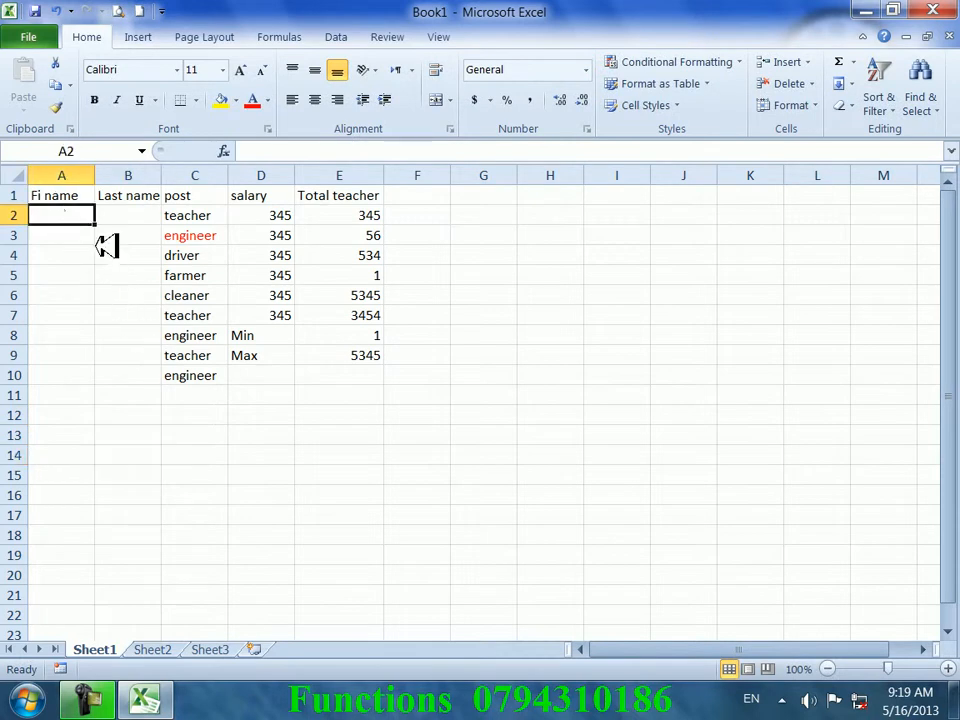
text(ahmad)
key(Tab)
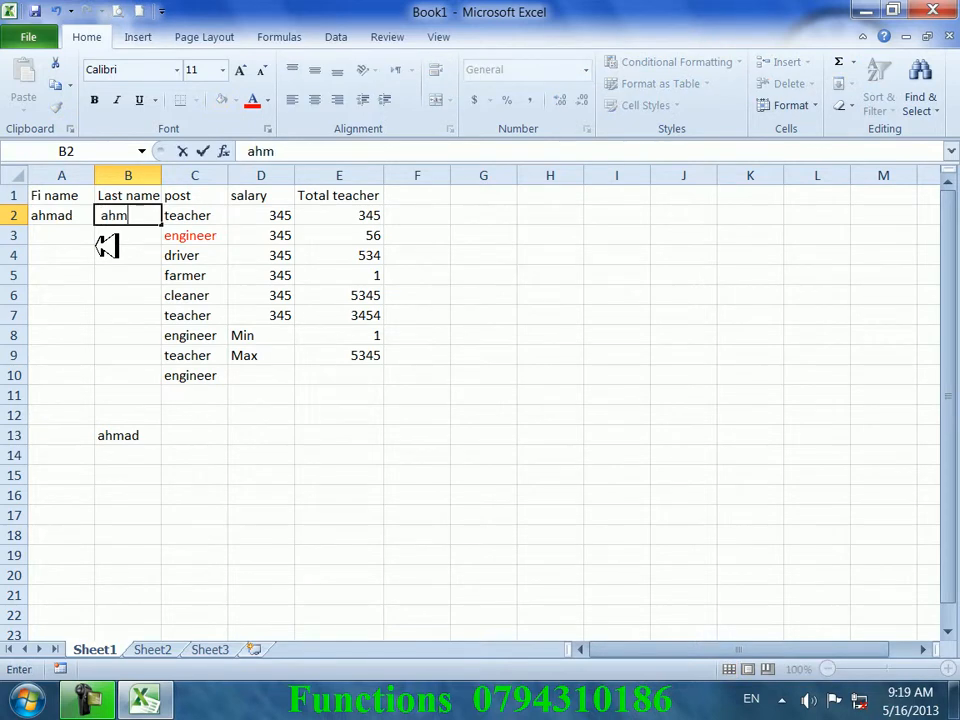
key(Return)
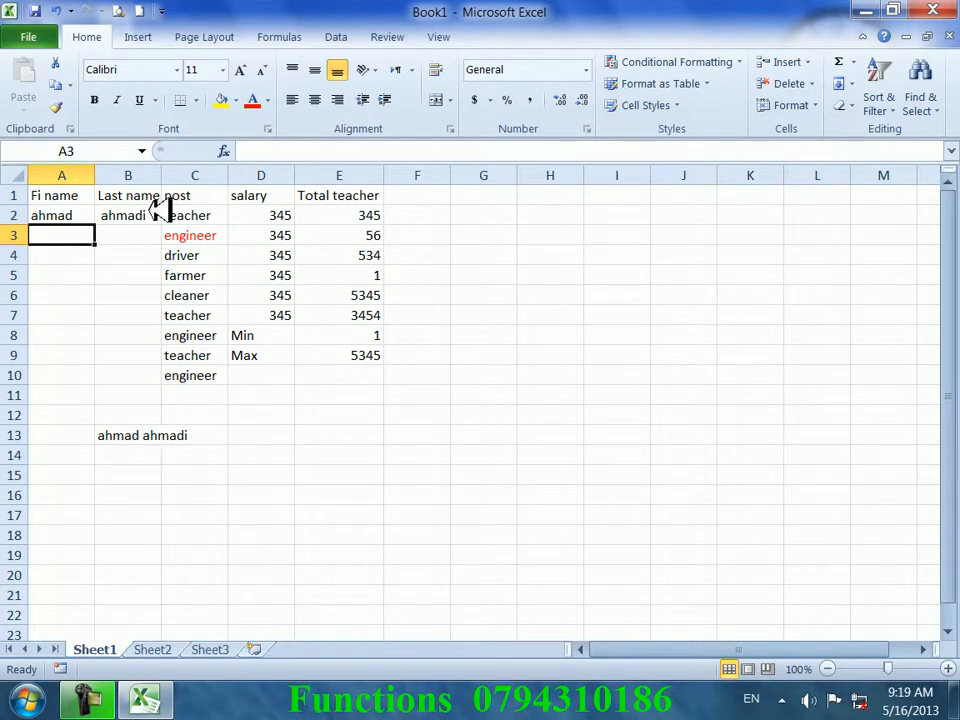
double_click(162, 176)
click(177, 556)
- Check the joined name and the row 2 values, then clear the formula from B13
click(172, 440)
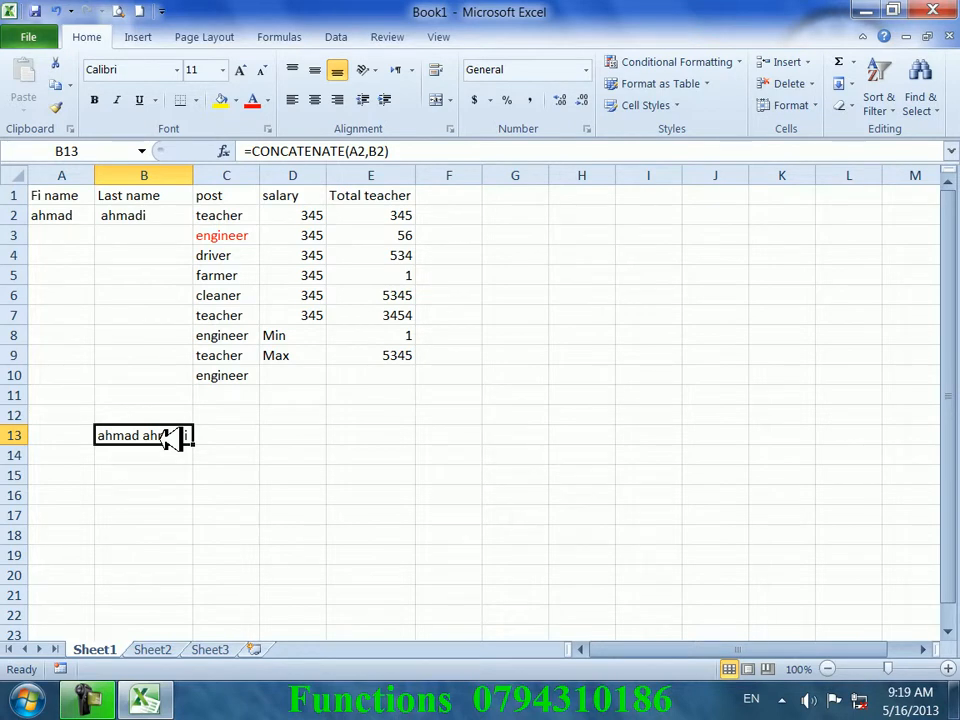
click(308, 212)
click(347, 212)
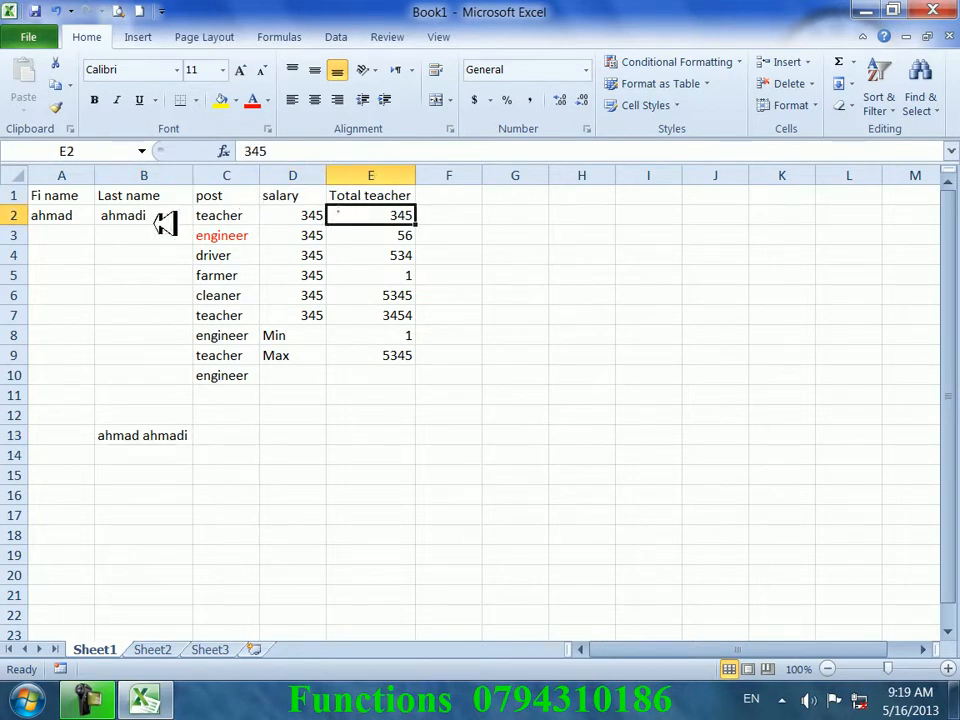
click(62, 194)
click(107, 194)
click(115, 229)
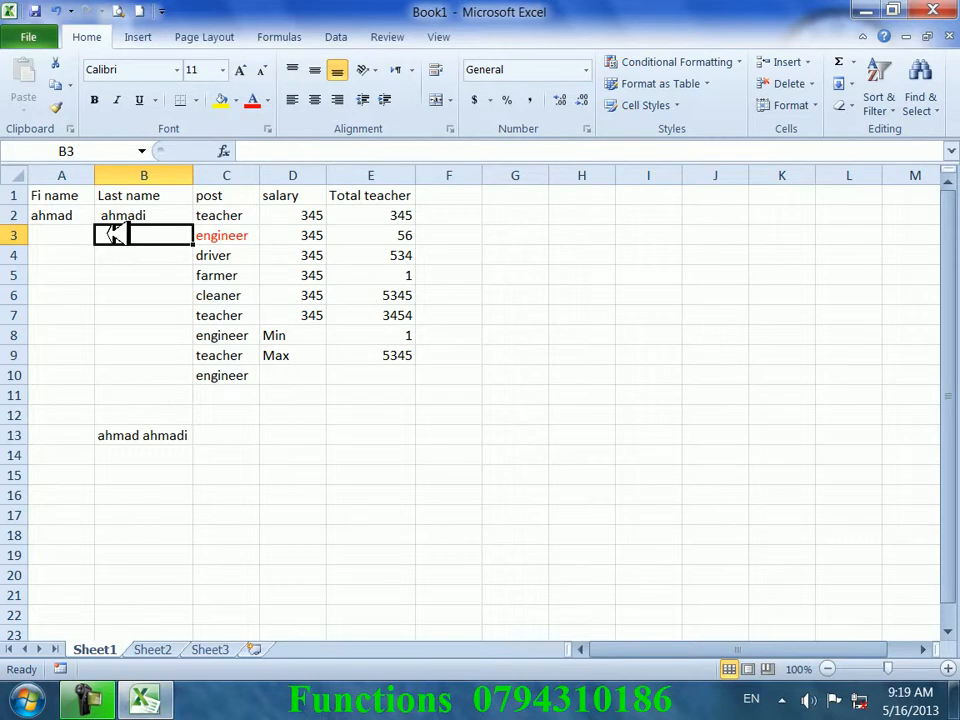
click(169, 436)
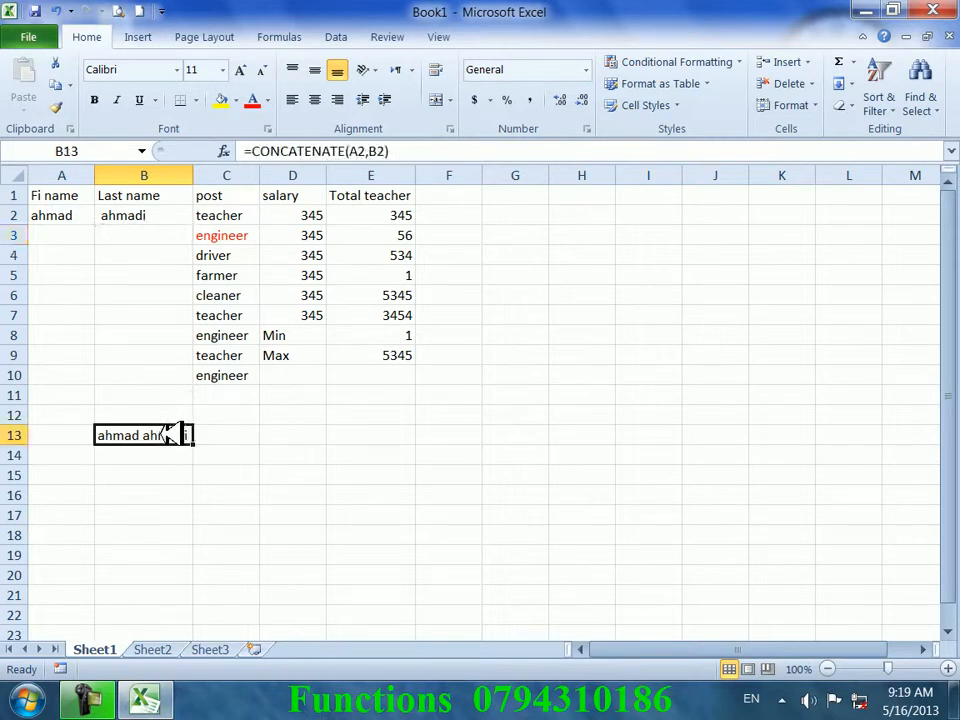
key(Delete)
click(429, 375)
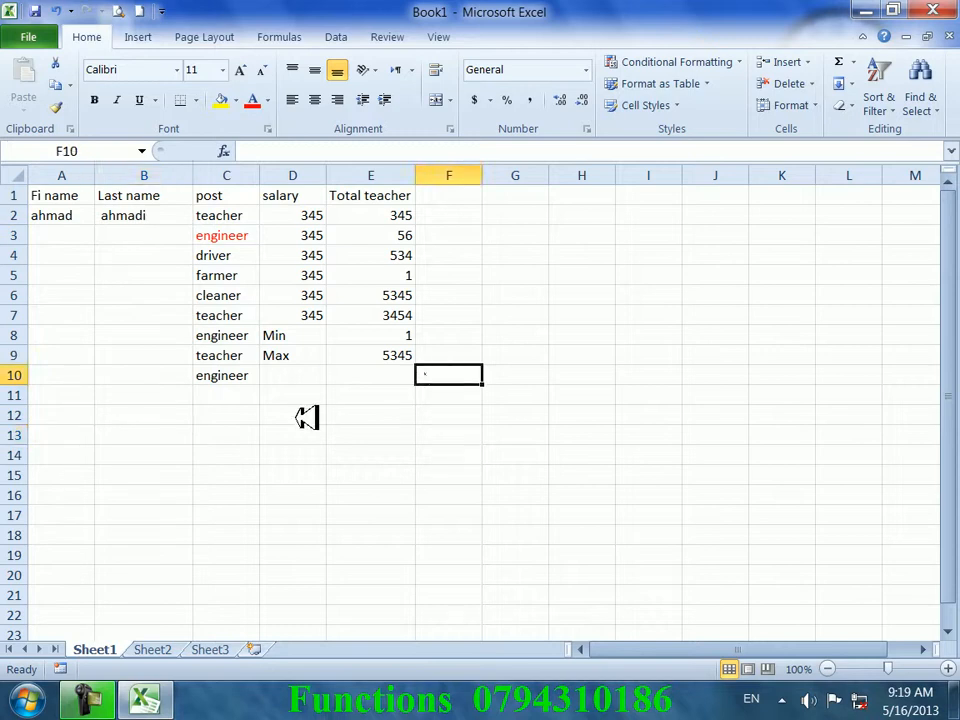
- Browse the Text functions list, then clear the Total teacher values in E1:E9
click(300, 37)
click(210, 86)
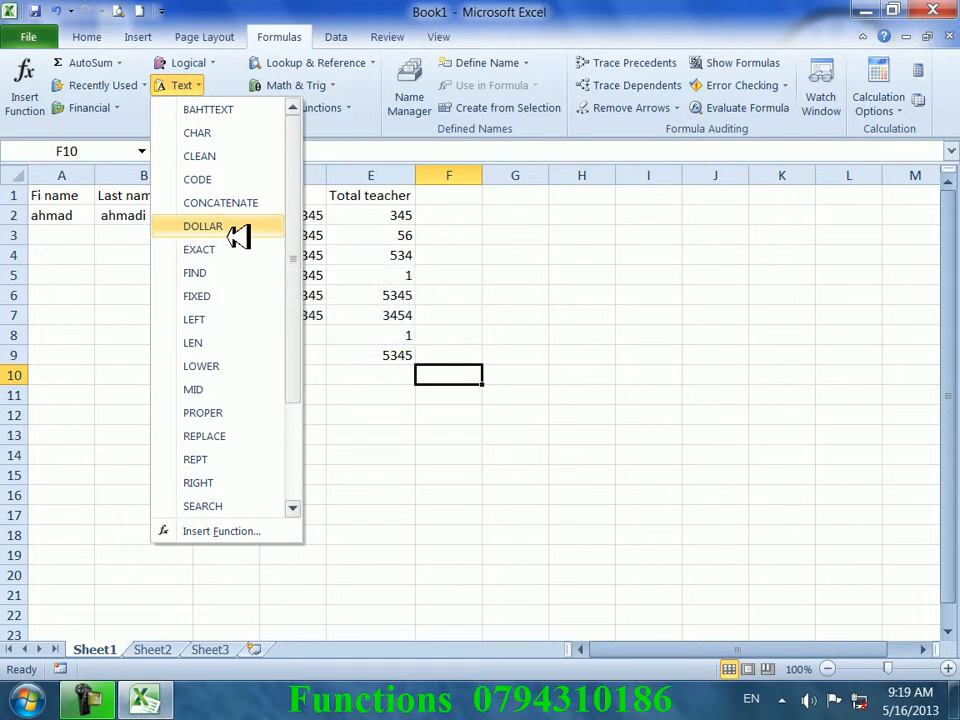
click(530, 459)
drag(373, 195, 415, 355)
key(Delete)
click(407, 356)
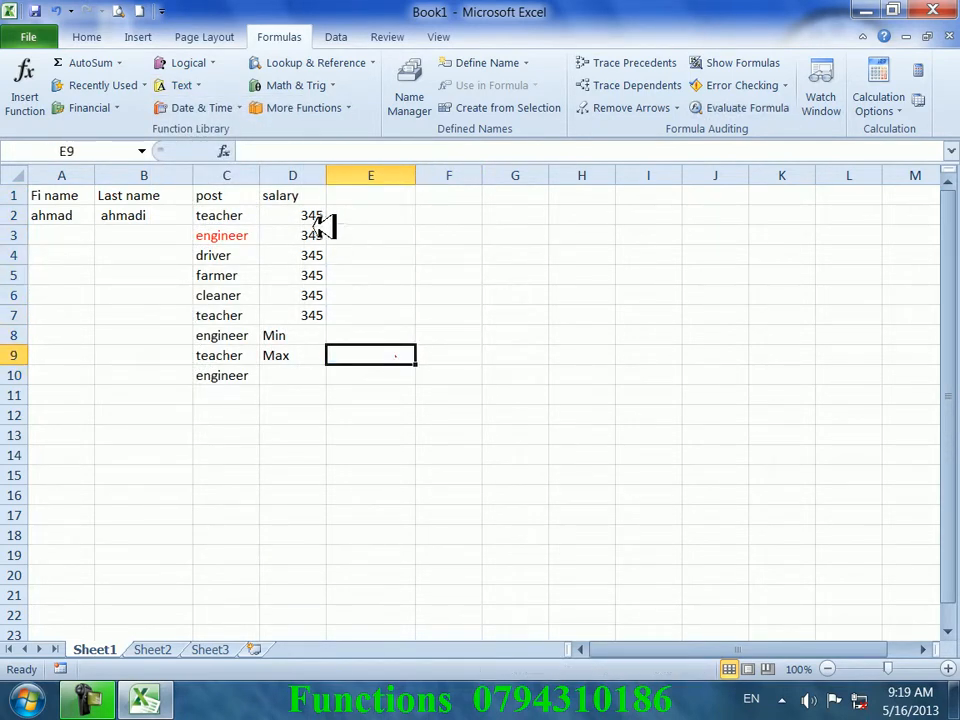
click(320, 232)
- Delete the entire Last name column so post and salary shift left
click(310, 213)
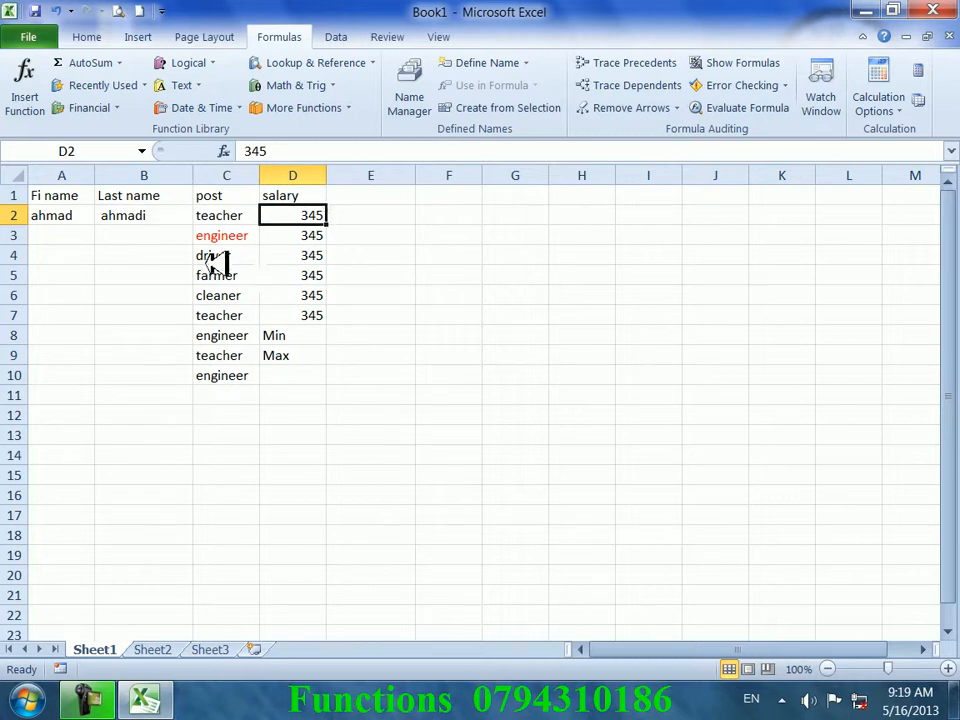
right_click(158, 197)
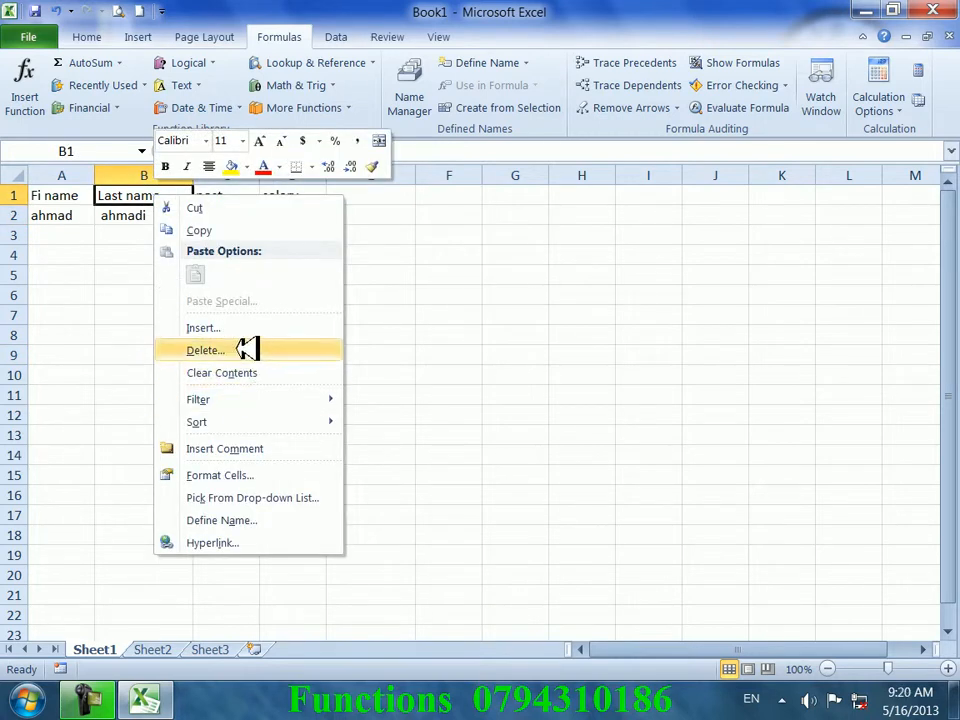
click(246, 349)
click(232, 370)
click(218, 401)
click(276, 297)
click(272, 197)
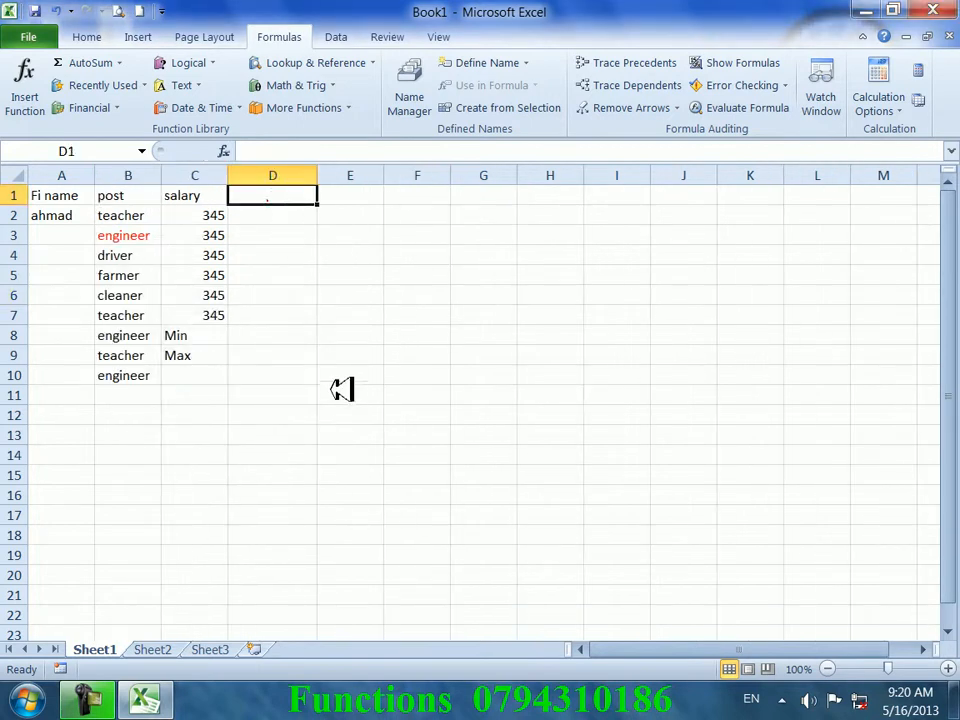
- Head D1 'convert' and fill =DOLLAR(C2) down column D to show salaries as dollar text
text(convert)
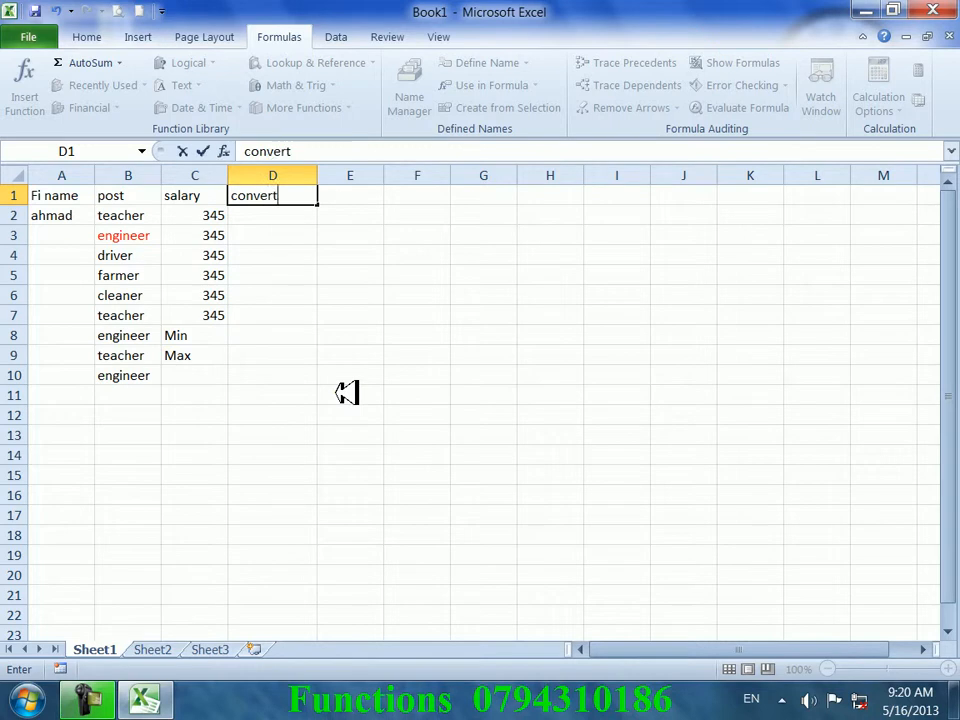
key(Return)
text(=)
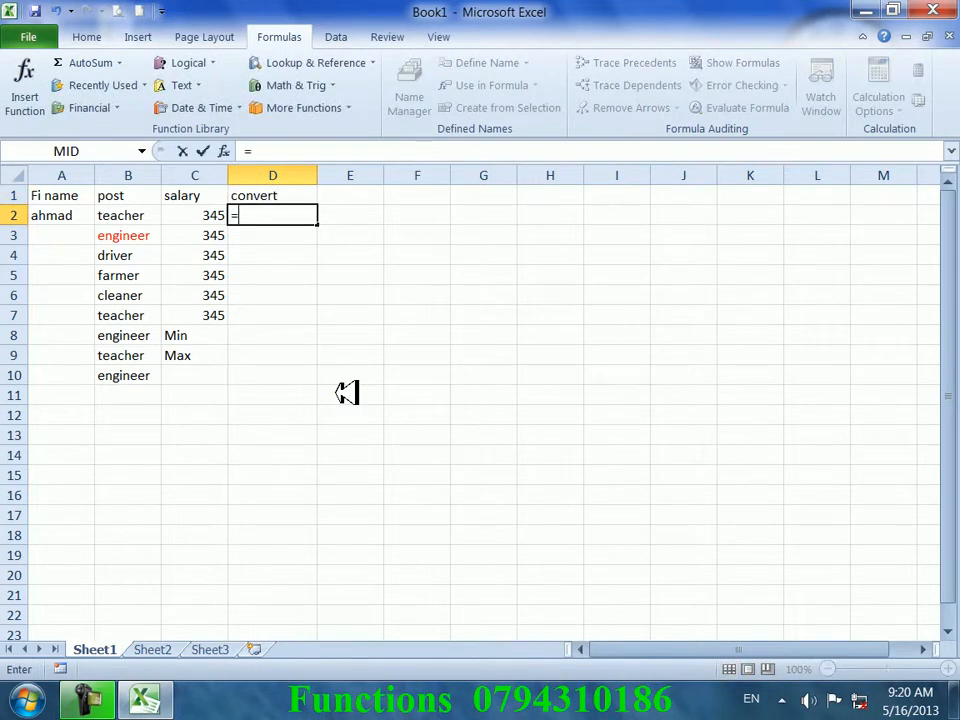
text(doo)
key(BackSpace)
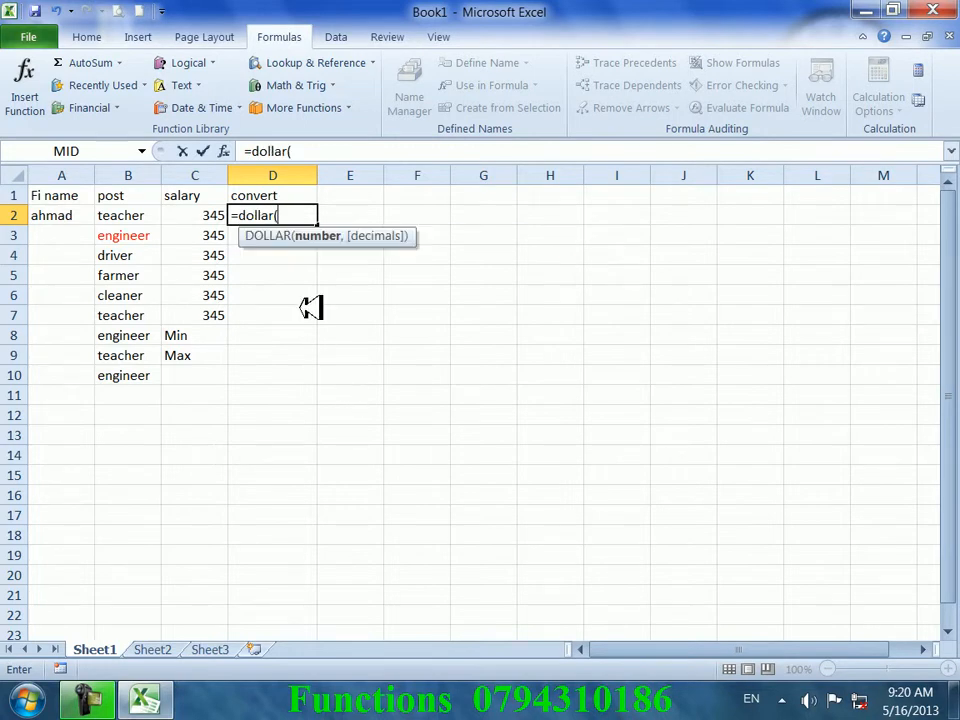
click(213, 217)
key(Return)
click(311, 216)
drag(317, 224, 328, 364)
click(348, 375)
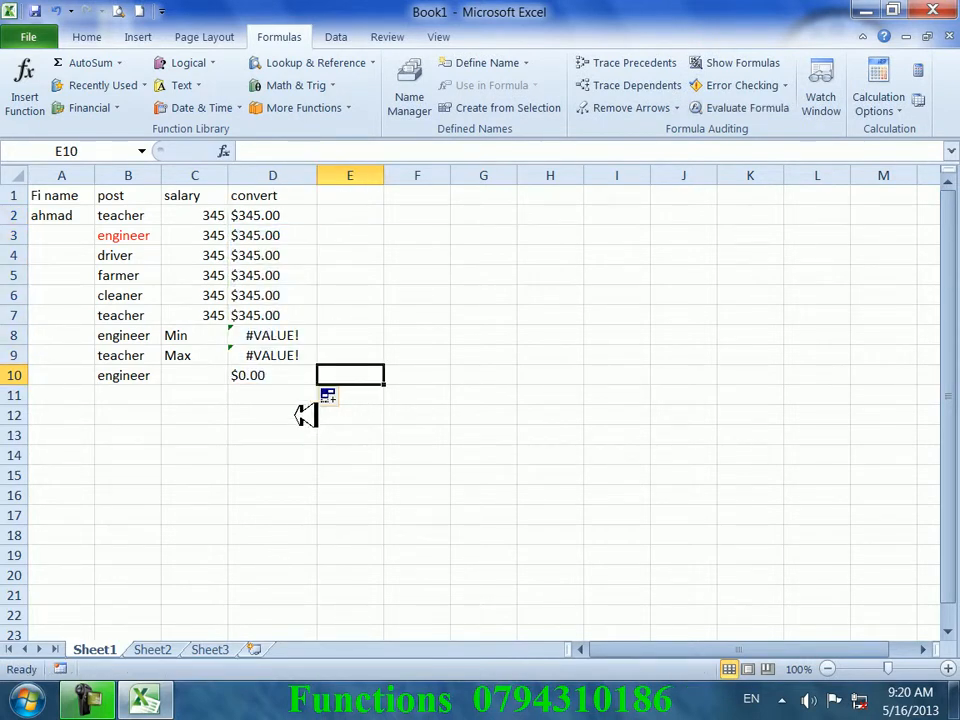
- Clear the leftover Min, Max and error cells in C8:D11
drag(298, 392, 214, 334)
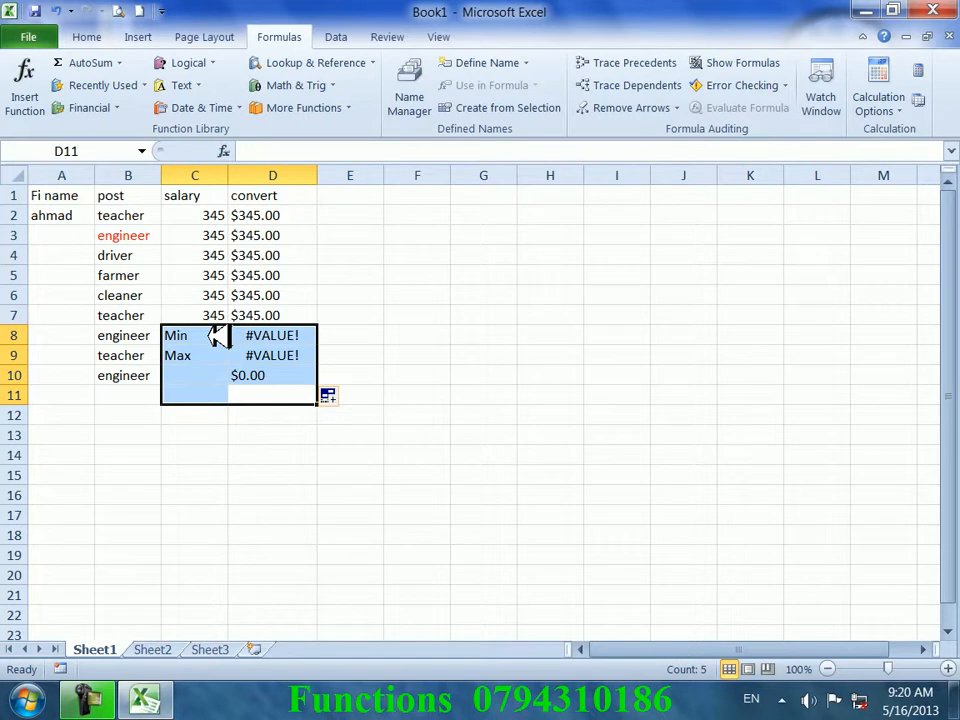
key(Delete)
click(306, 266)
click(375, 220)
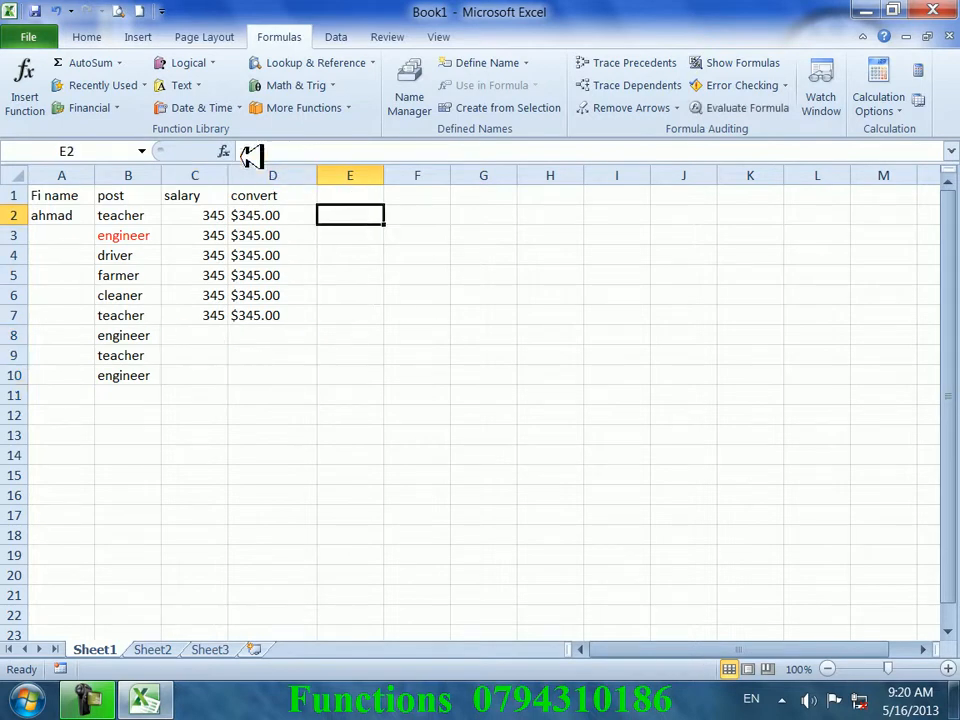
- Enter the same sample name in E3 and F3
click(205, 87)
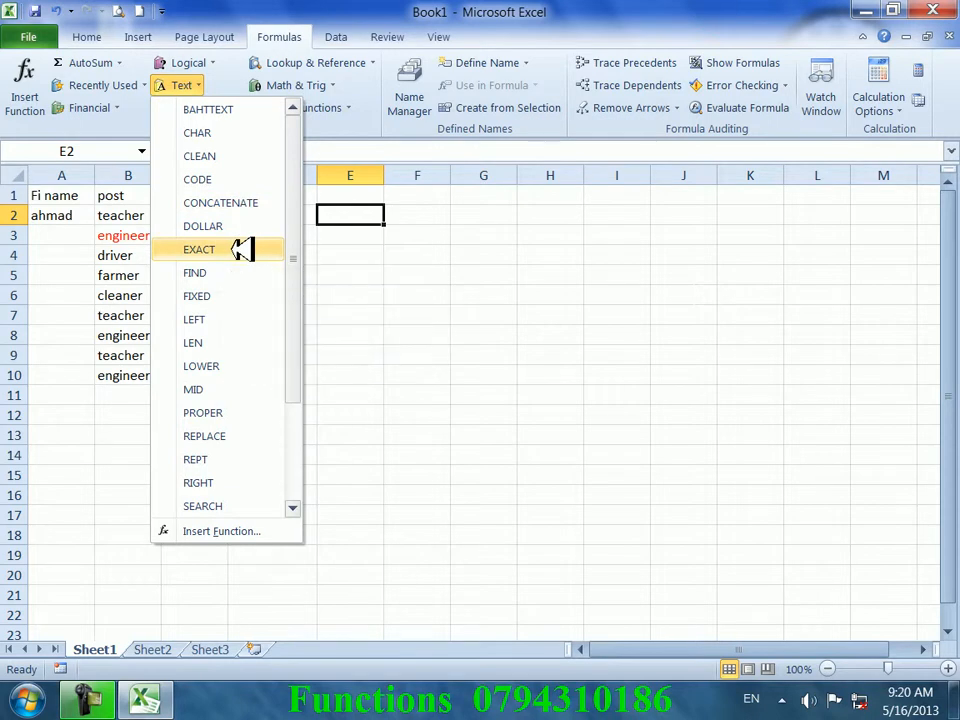
click(521, 396)
click(415, 358)
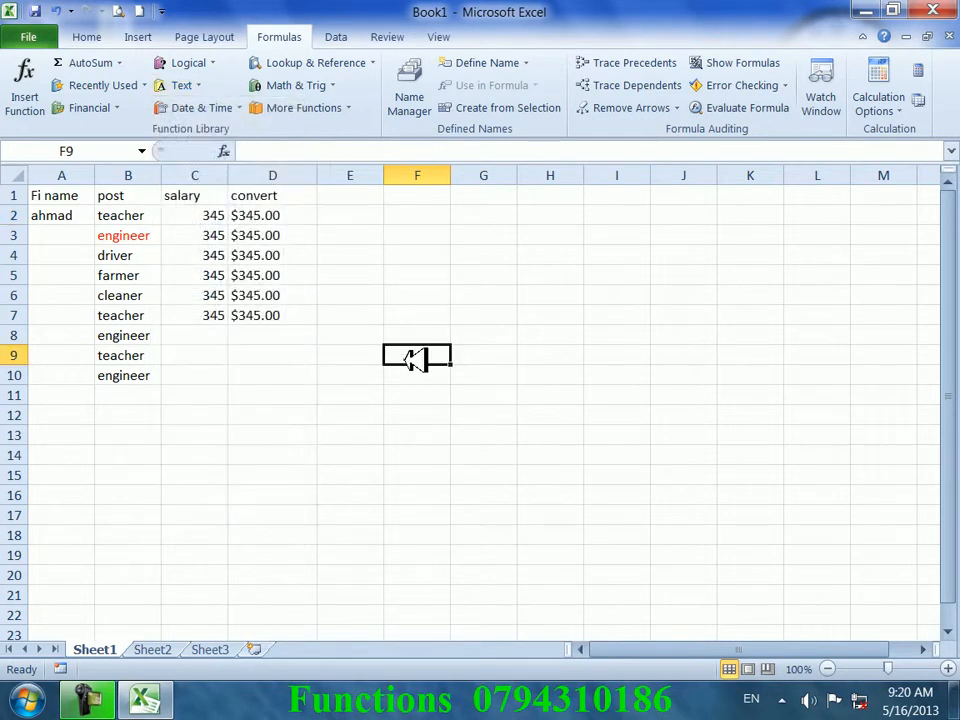
click(372, 235)
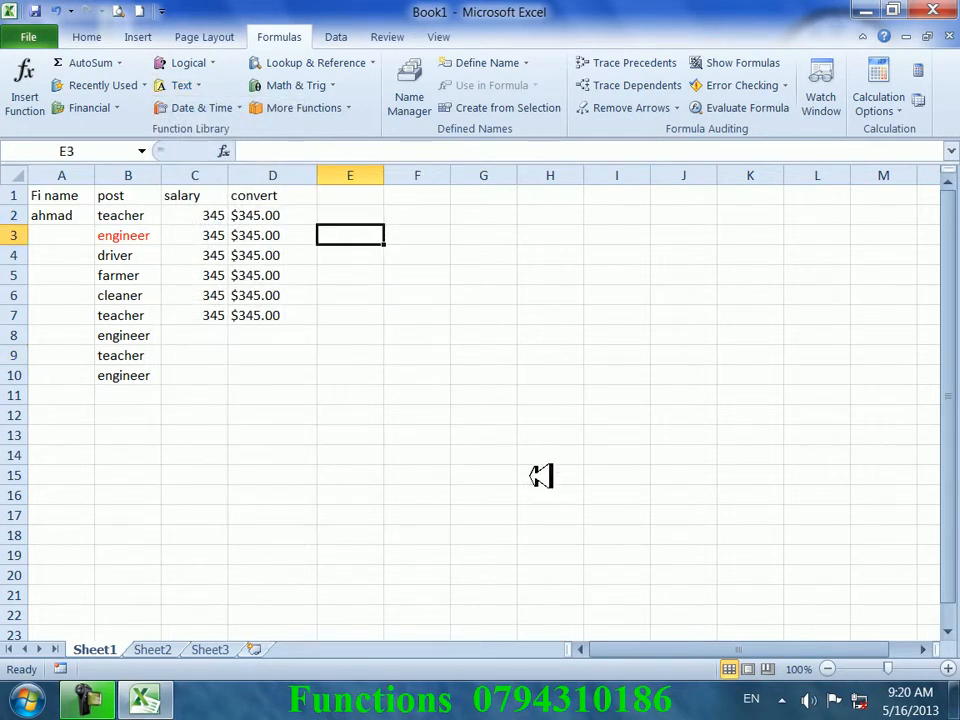
text(a)
key(BackSpace)
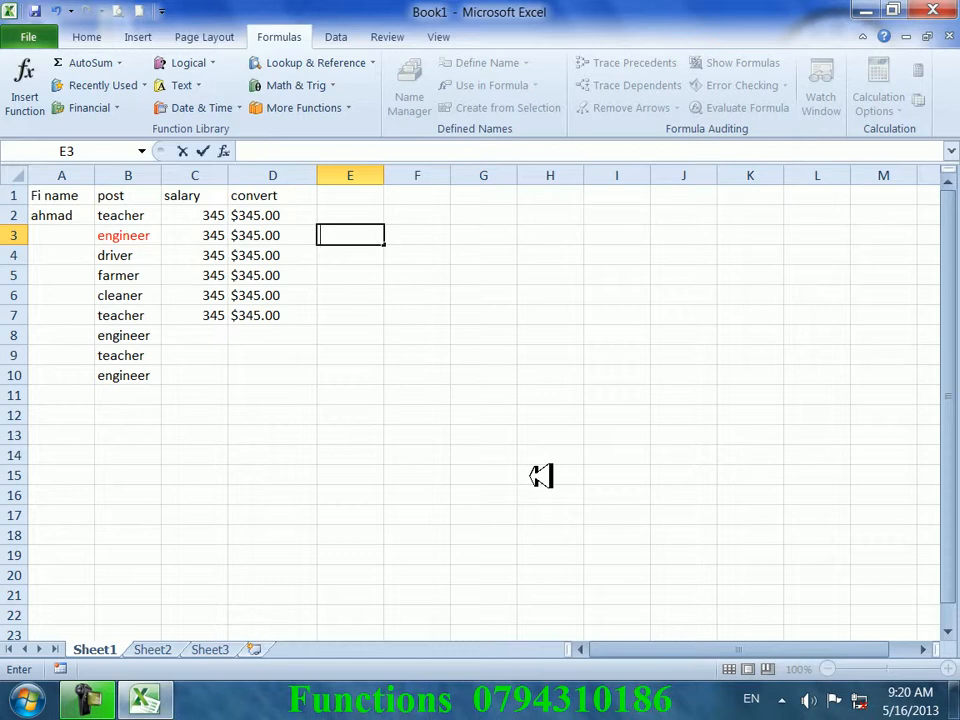
text(ahmad)
key(Tab)
text(ahmad)
key(Tab)
- Enter =EXACT(E3,F3) in E6, which returns TRUE
key(Down)
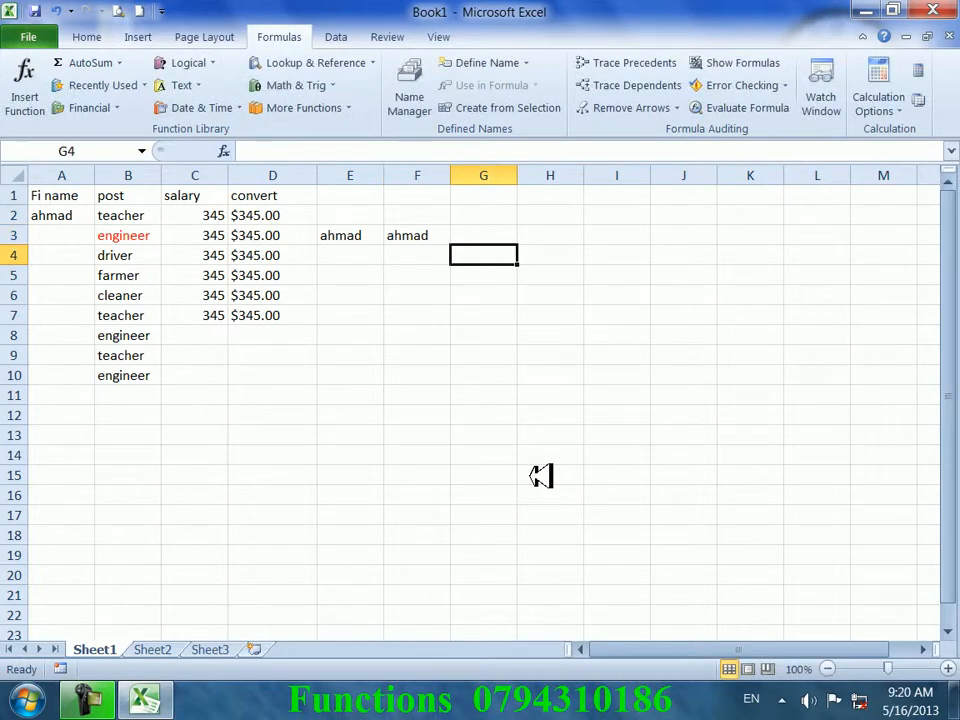
key(Left)
key(Left)
key(Down)
key(Down)
text(=)
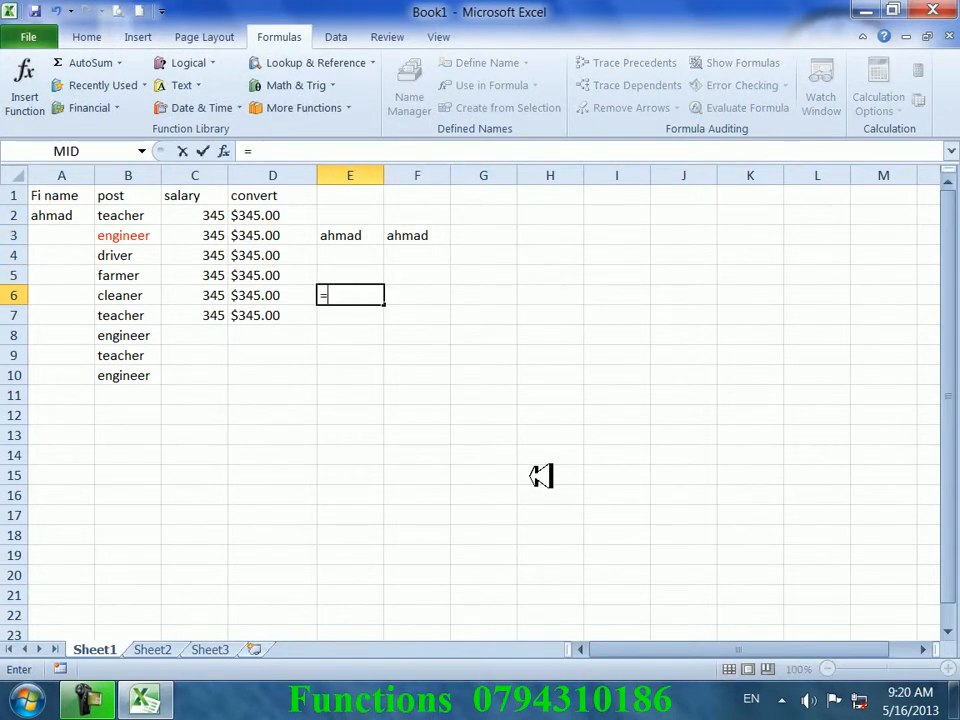
text(exact()
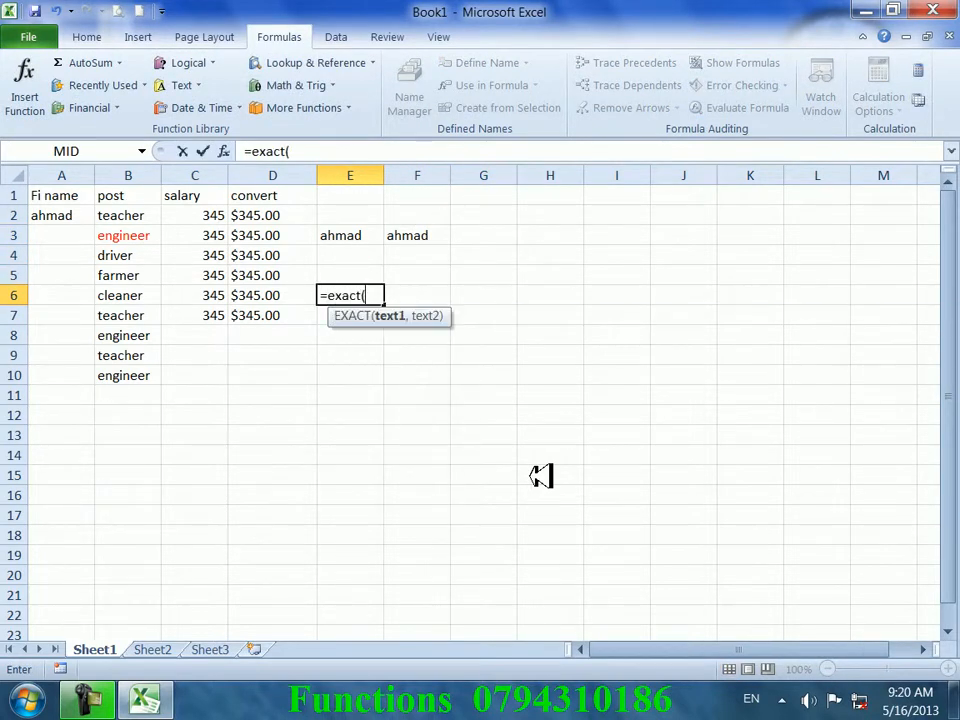
click(368, 235)
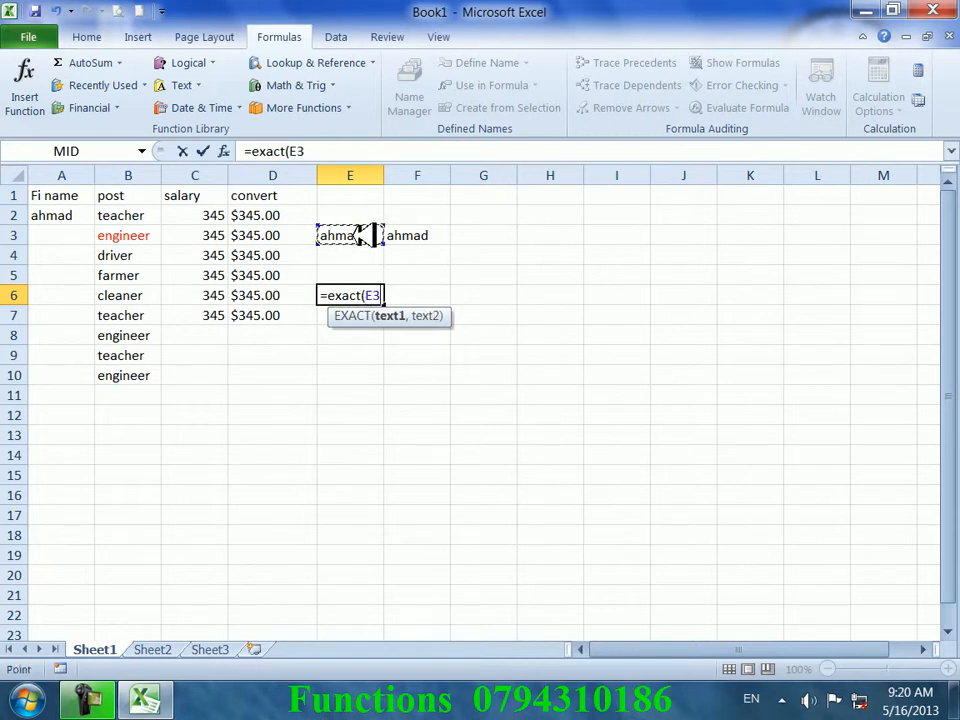
text(,)
click(442, 233)
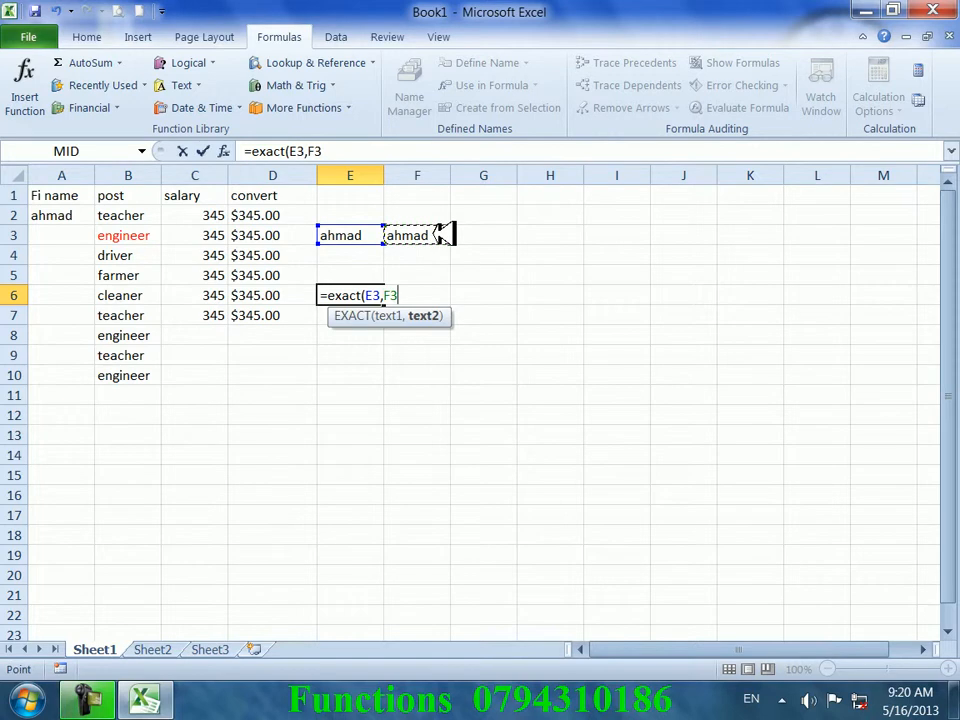
key(Return)
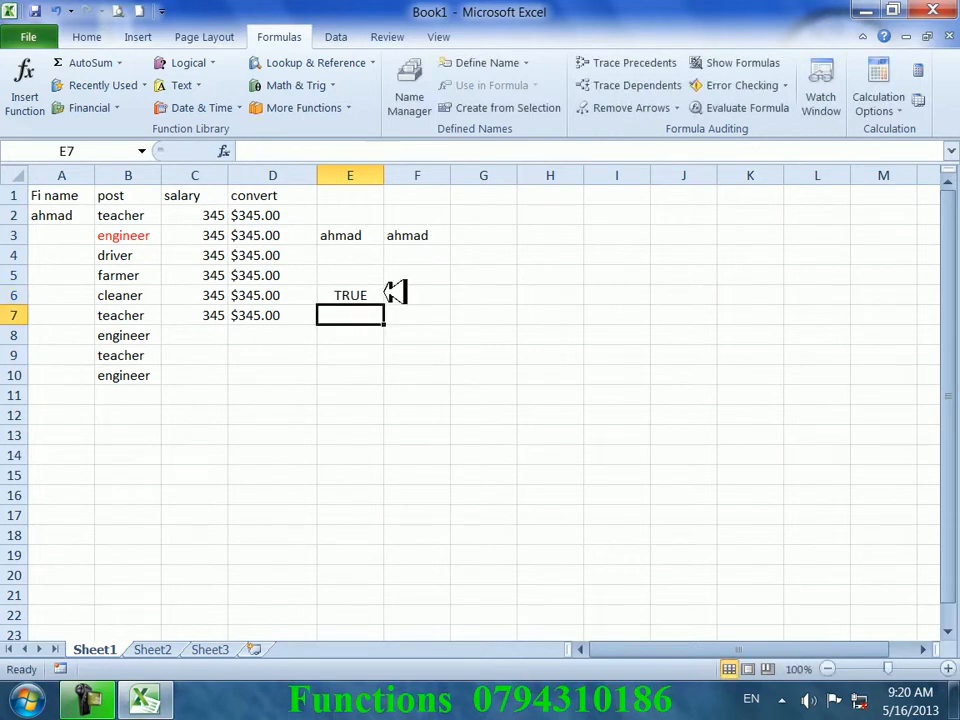
- Append 's' to the name in F3 so the EXACT check turns FALSE
click(378, 238)
double_click(435, 234)
text(s)
click(497, 292)
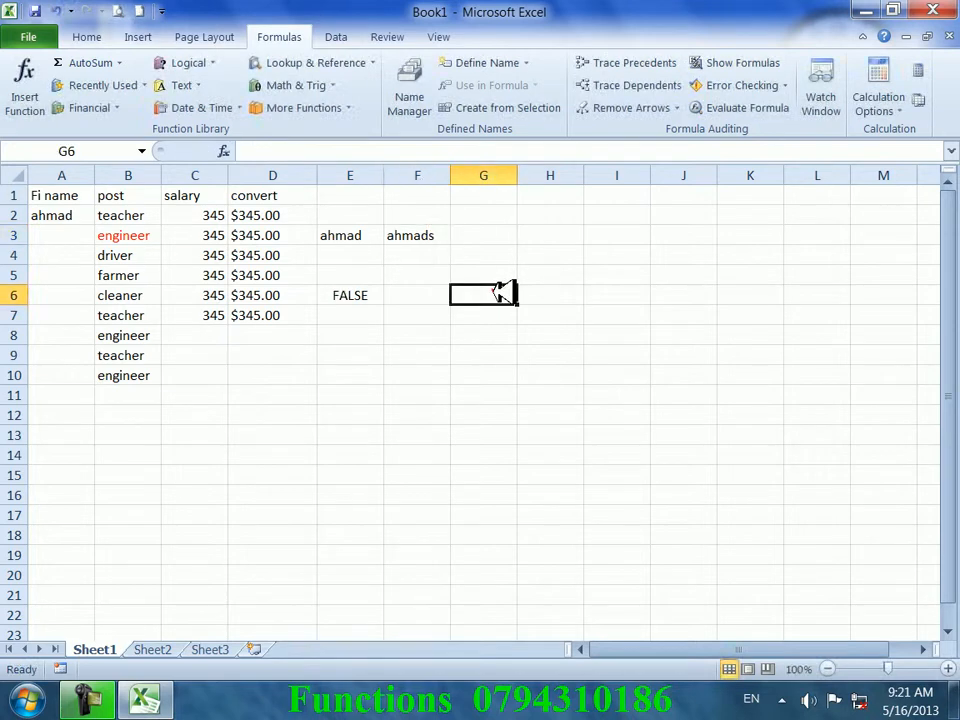
- Clear the EXACT comparison formula from E6
click(365, 300)
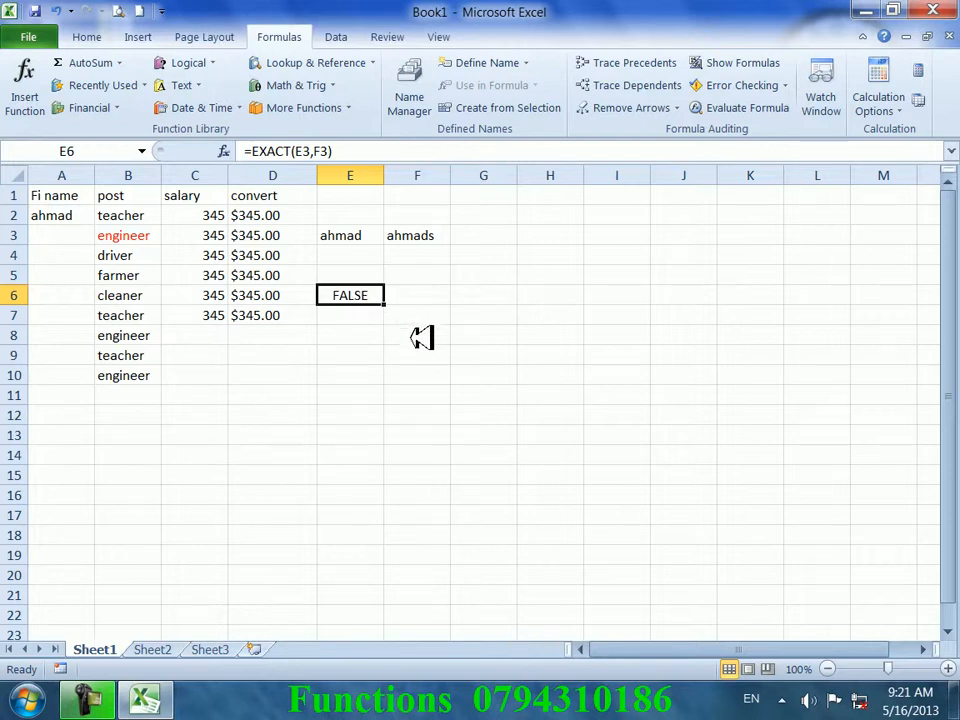
key(Delete)
drag(499, 399, 497, 411)
click(376, 279)
click(367, 240)
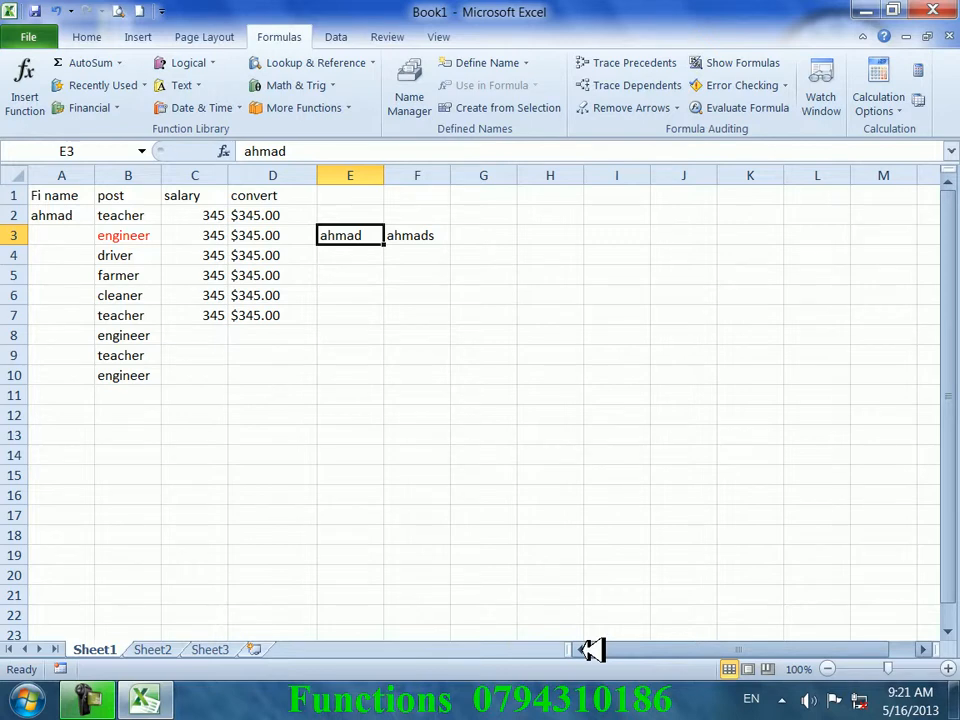
- Add headings 'New' in E3, 'confirm' in F3 and the label 'Result' in D8
text(New)
key(Tab)
text(configr)
key(BackSpace)
key(BackSpace)
text(rm)
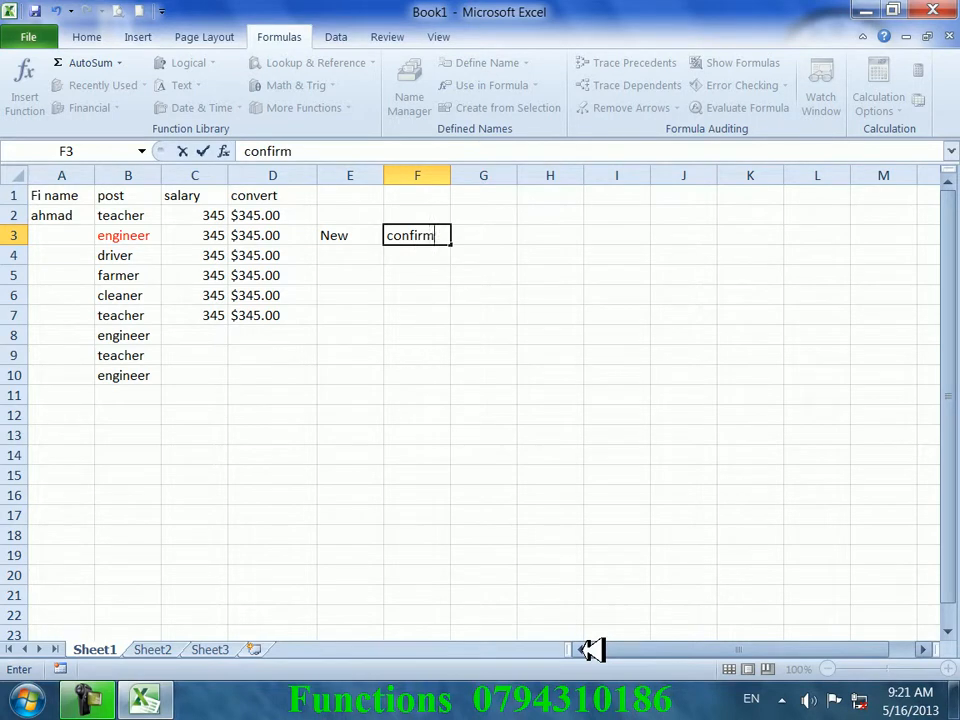
key(Return)
key(Down)
key(Down)
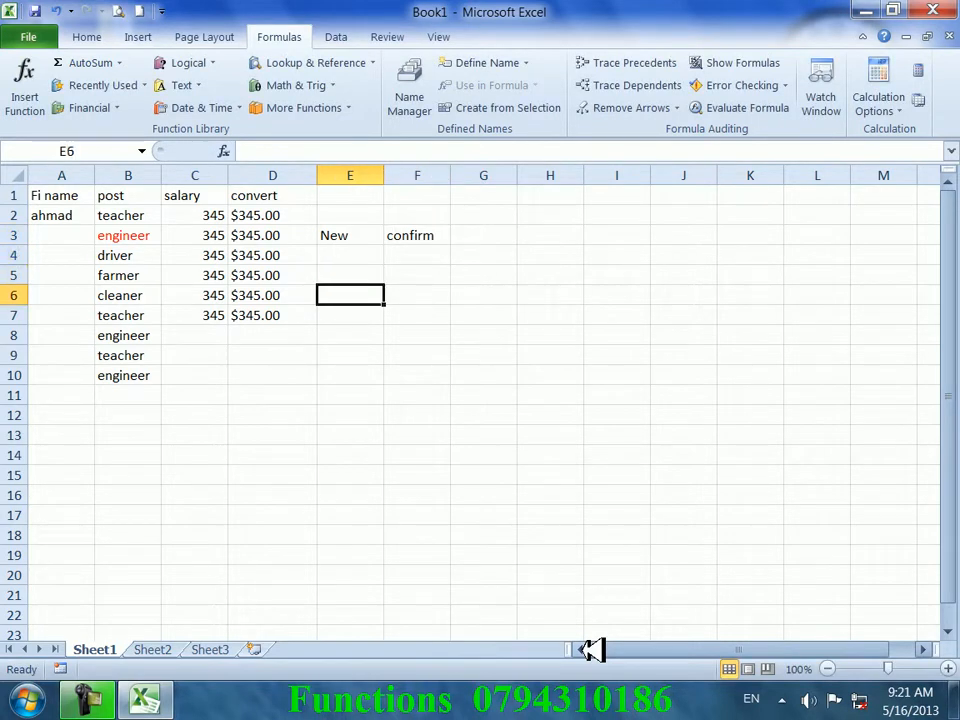
text(Re)
key(BackSpace)
key(BackSpace)
key(Down)
key(Down)
key(Down)
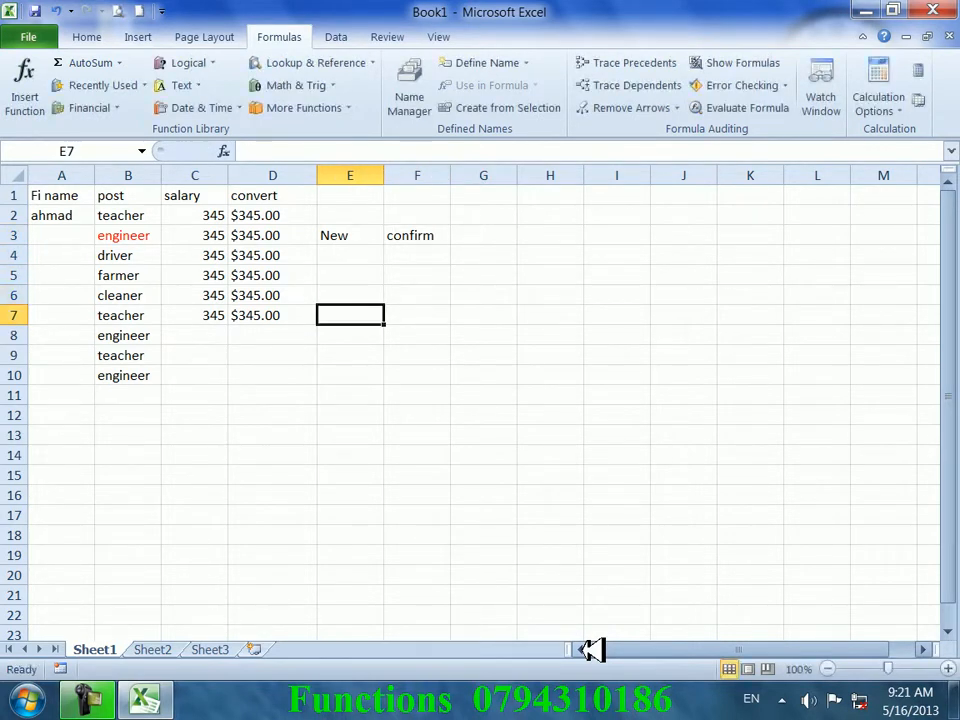
key(Left)
key(Up)
text(Result)
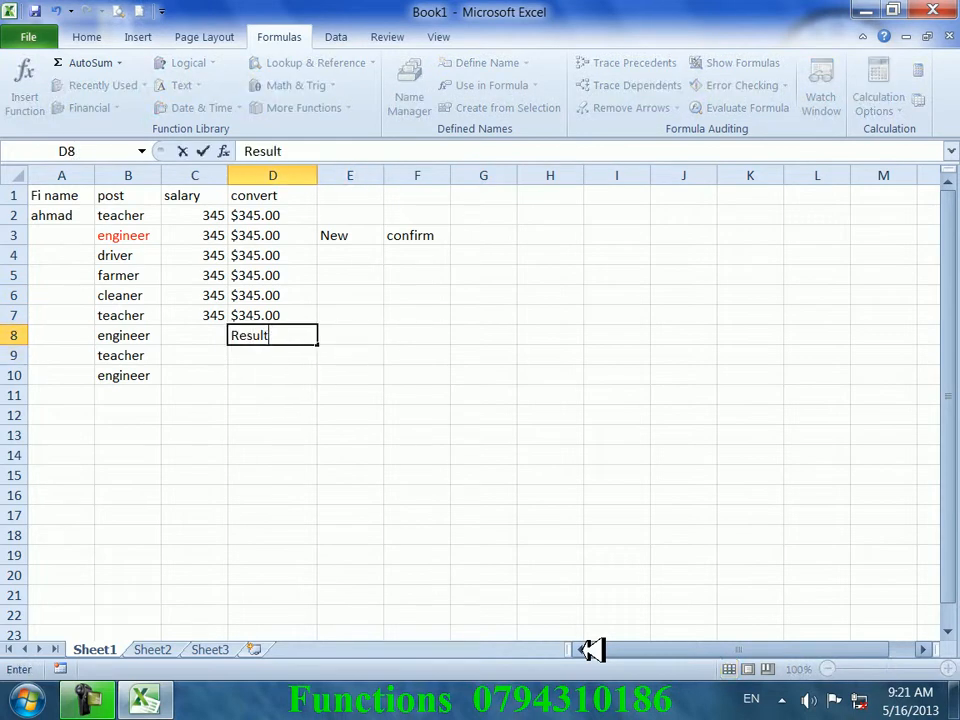
key(Tab)
- Enter =IF(EXACT(E4,F4),"sorry your password is wrong","currect you password") in E8
text(=if()
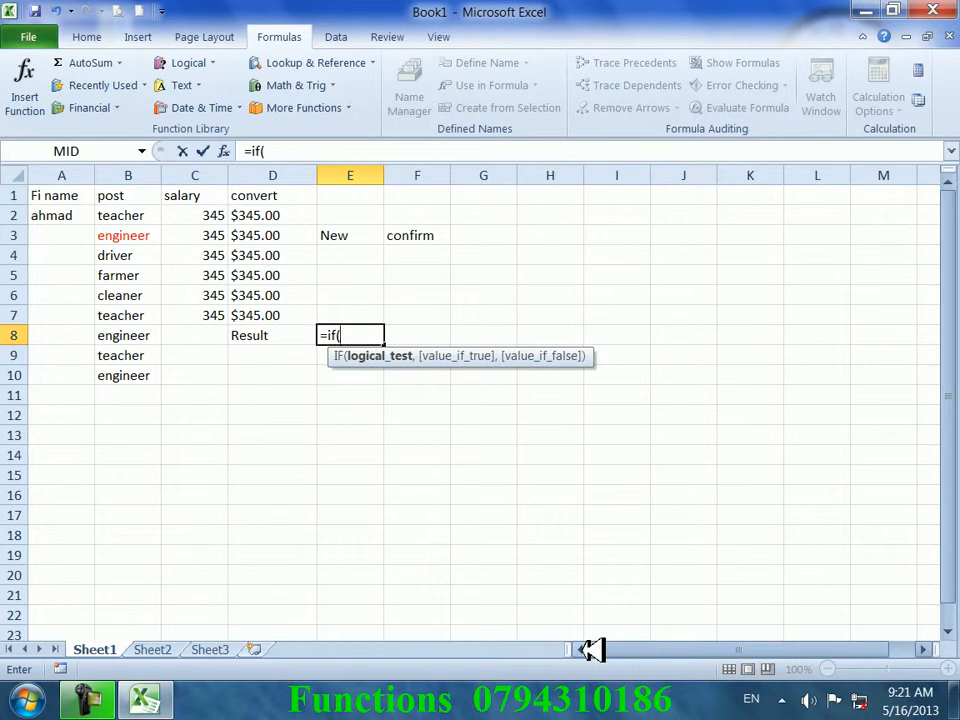
text(exact()
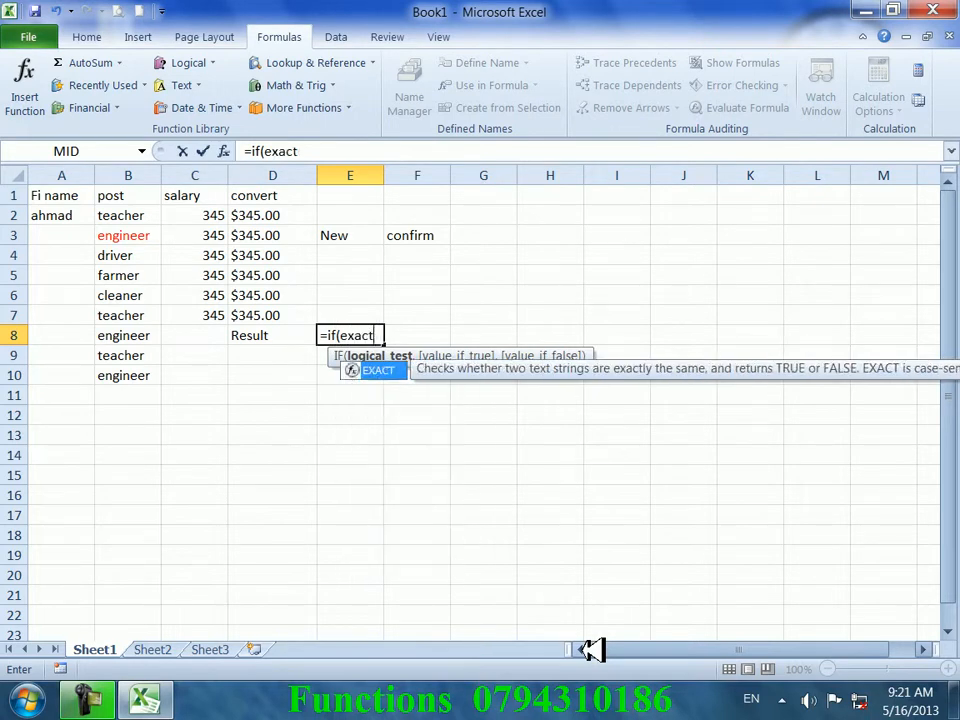
click(352, 255)
text(,)
click(413, 258)
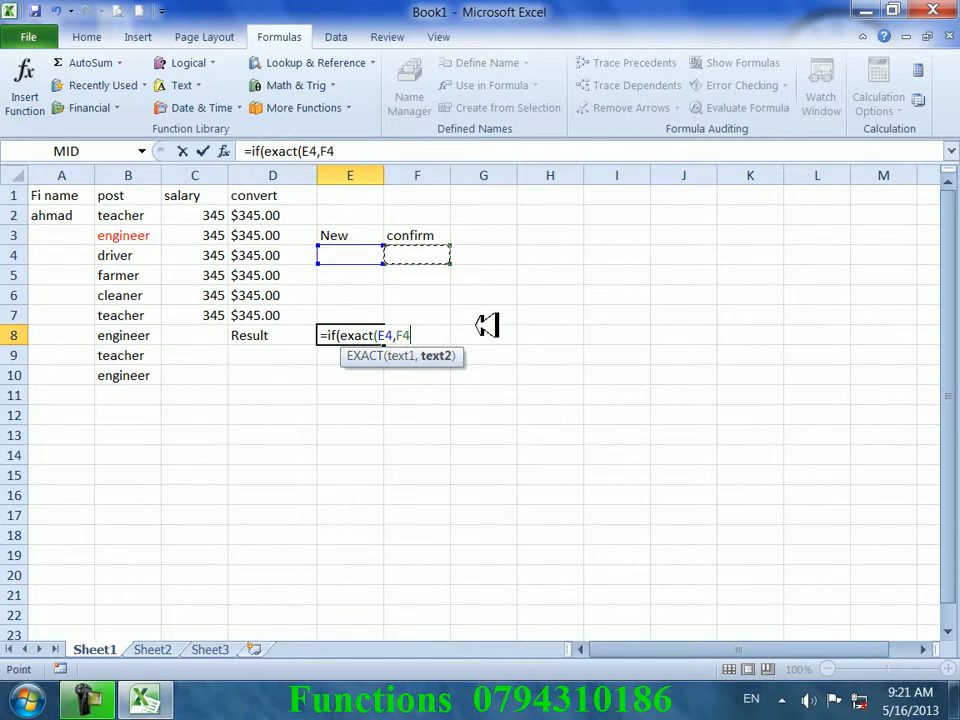
text())
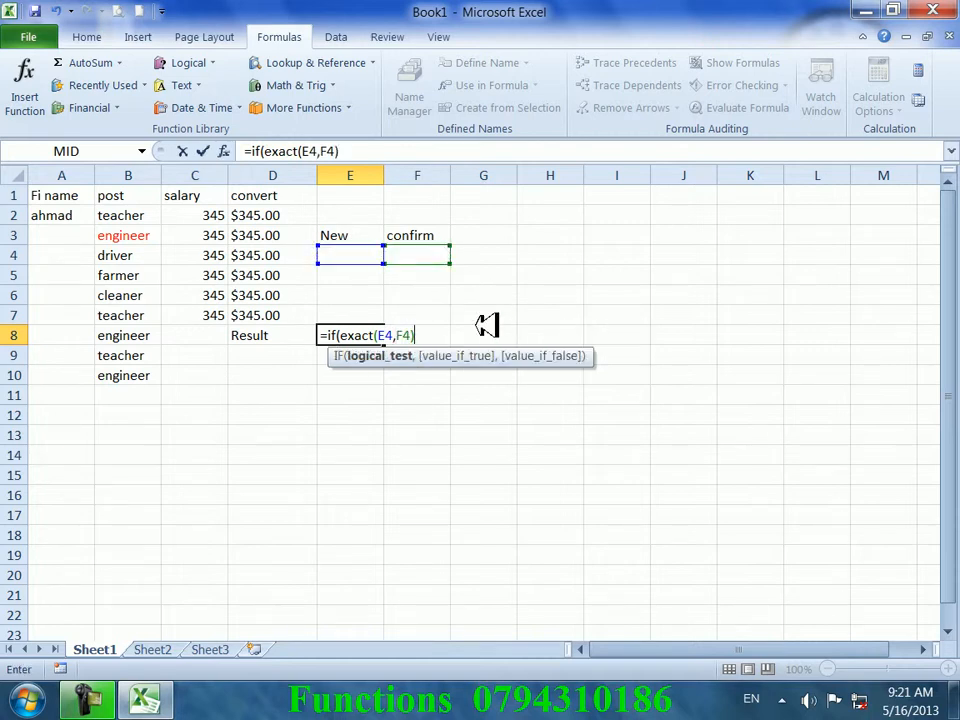
text(,")
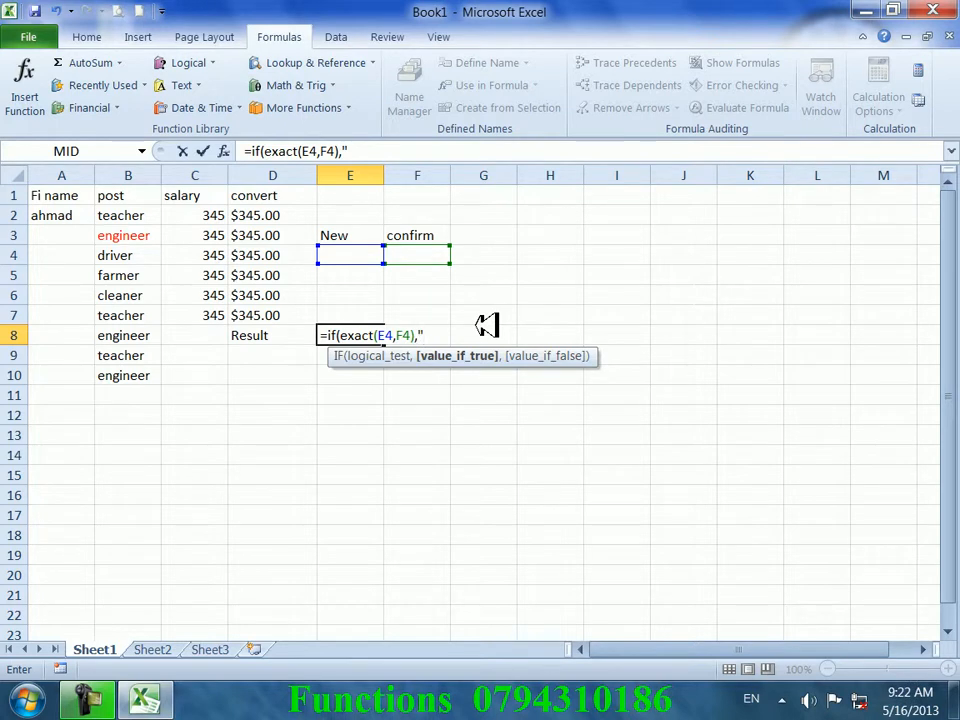
text(sorry your passwrod)
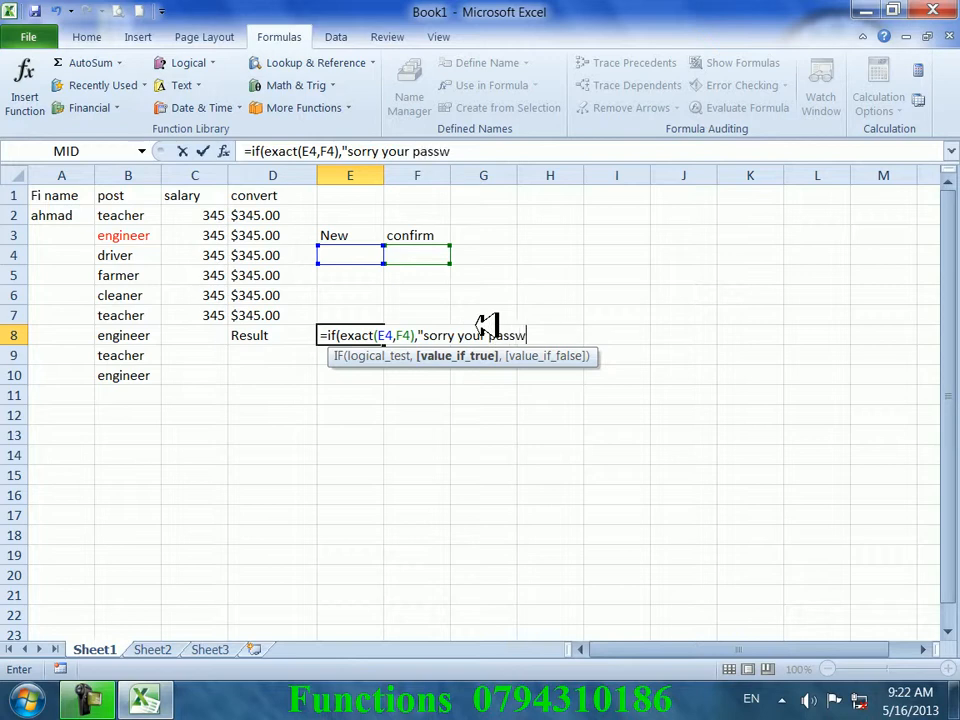
key(BackSpace)
key(BackSpace)
key(BackSpace)
text(ord is wro)
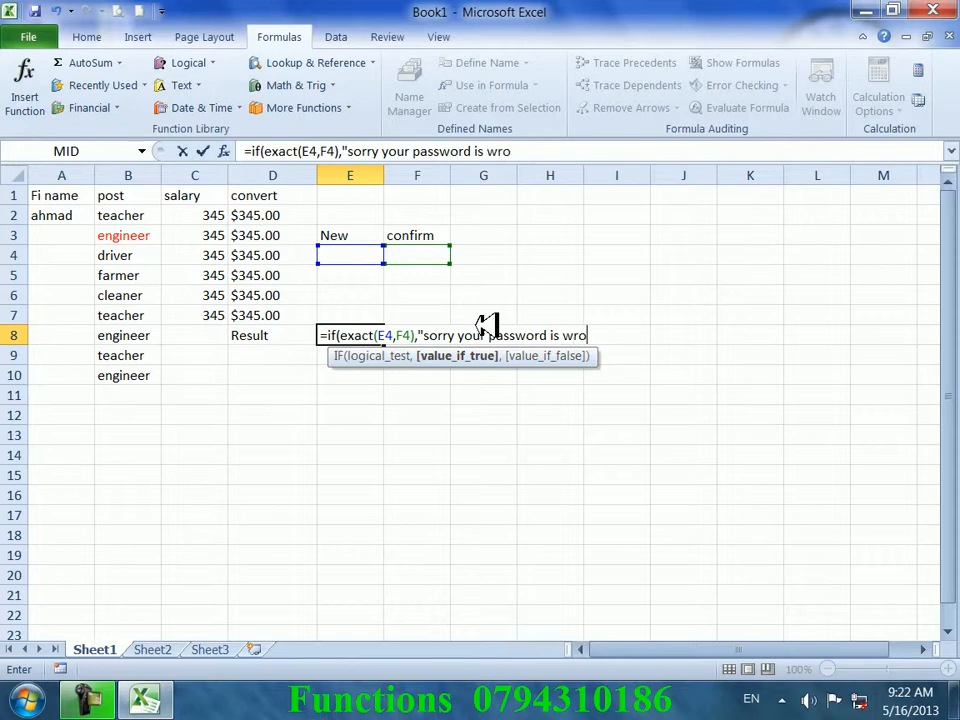
text(ng",")
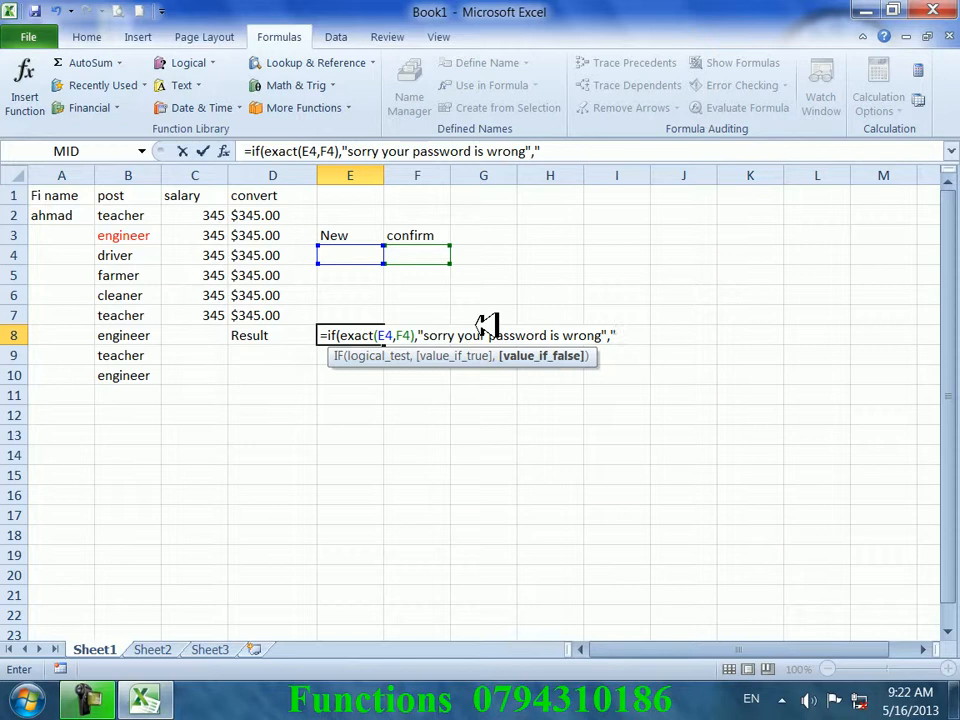
text(cur)
key(BackSpace)
text(urrect you passwor)
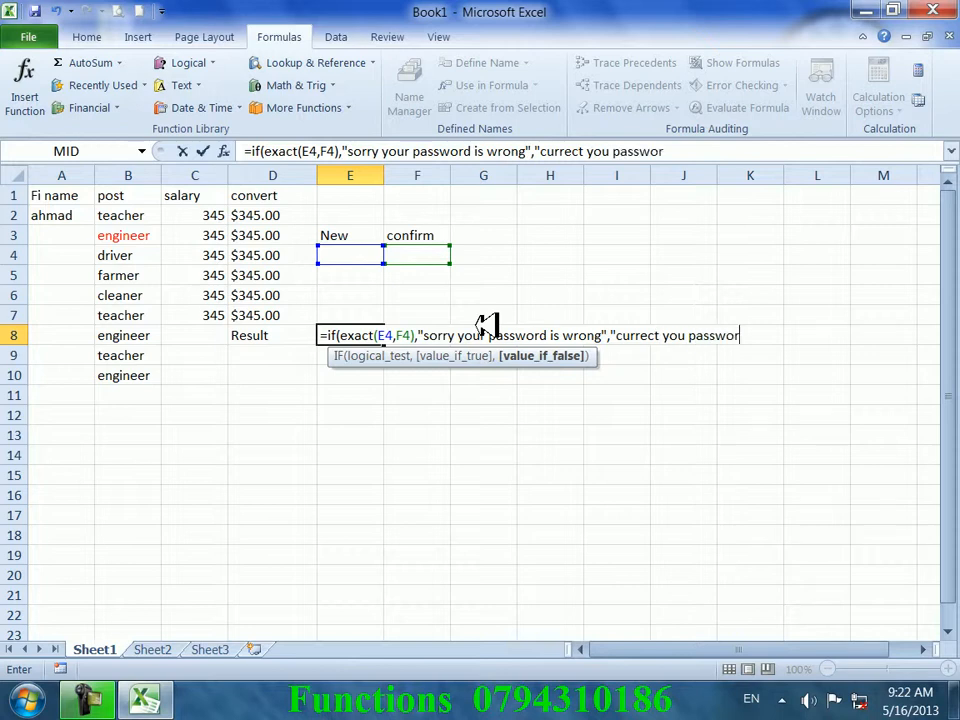
text(d"))
key(Return)
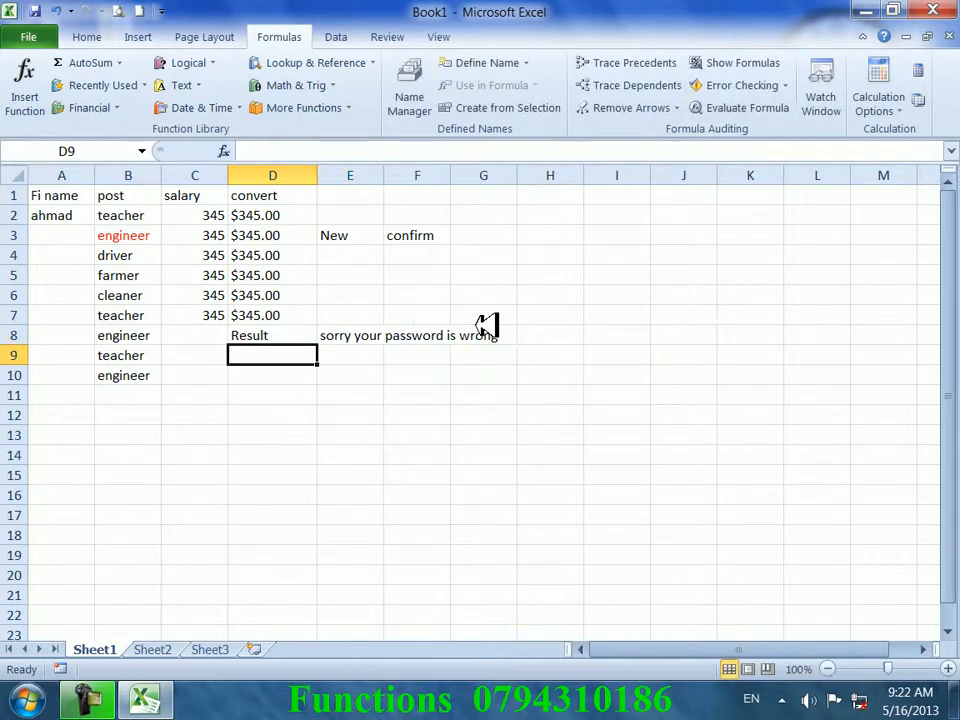
- Type the same sample name into E4 and F4 as matching test passwords
key(Up)
key(Right)
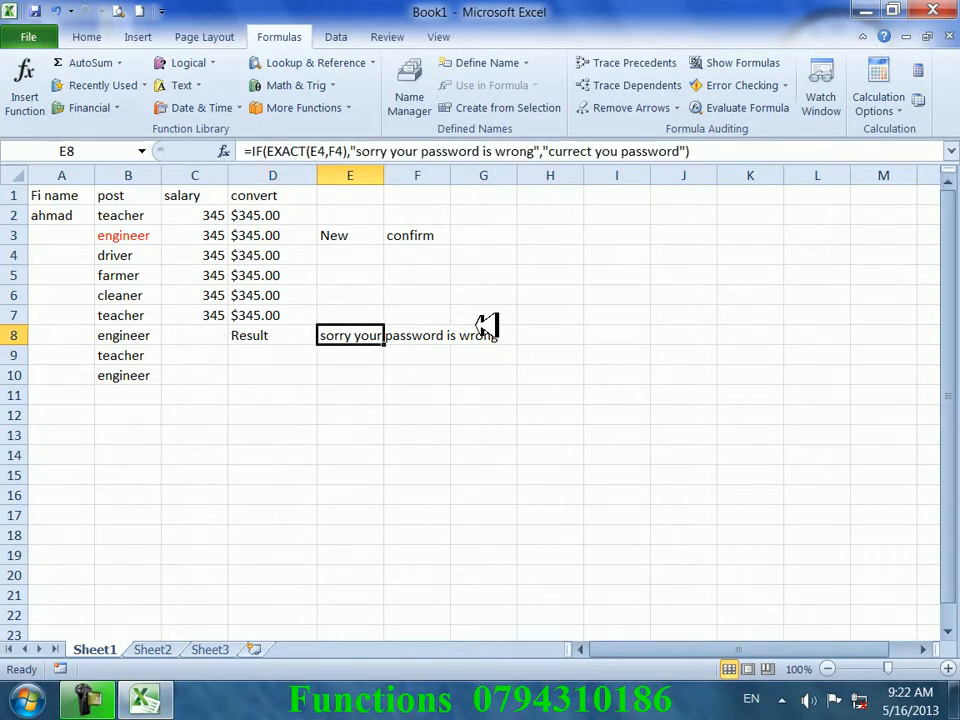
key(Up)
key(Up)
key(Up)
key(Up)
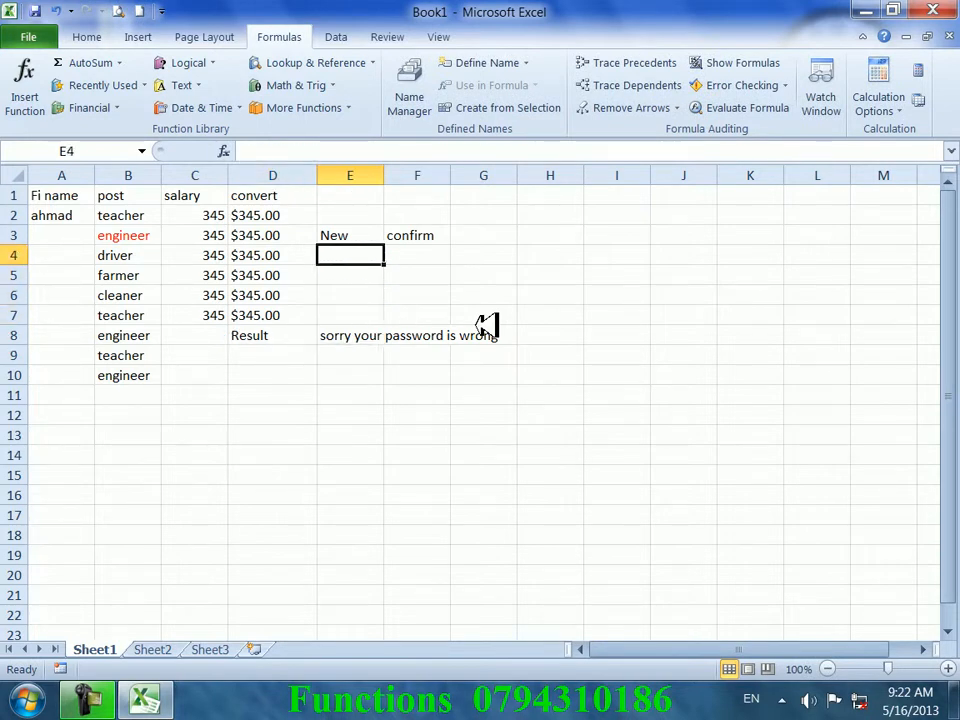
text(ahmad)
key(Tab)
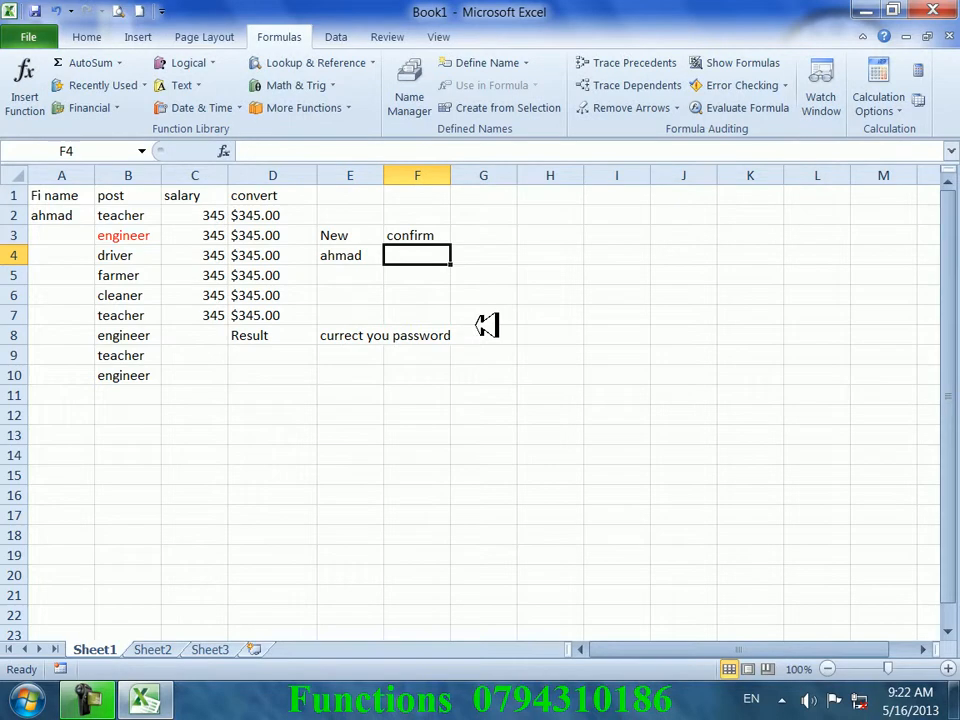
text(ahmad)
key(Return)
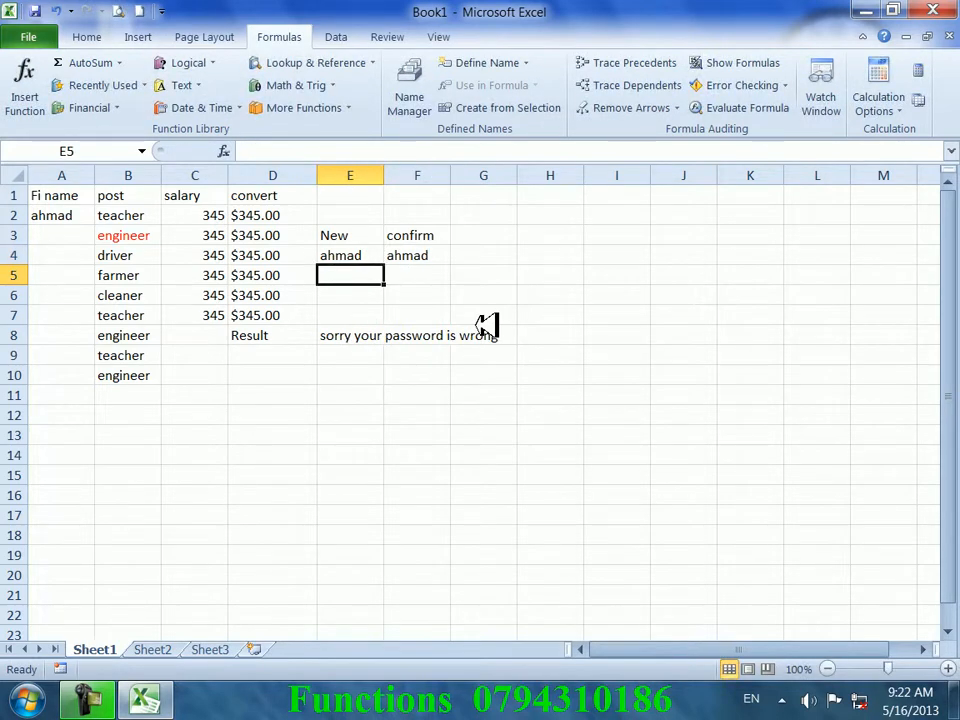
- Rewrite E8's messages to "your password is curect" for a match and "sorry wrong your password" otherwise
double_click(366, 331)
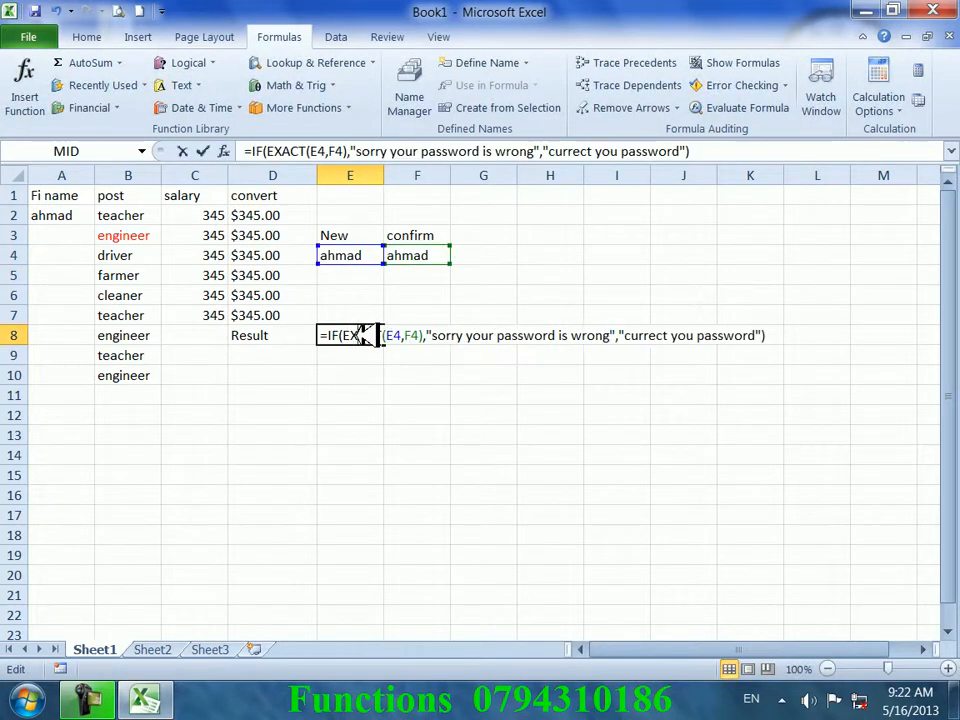
drag(608, 335, 432, 336)
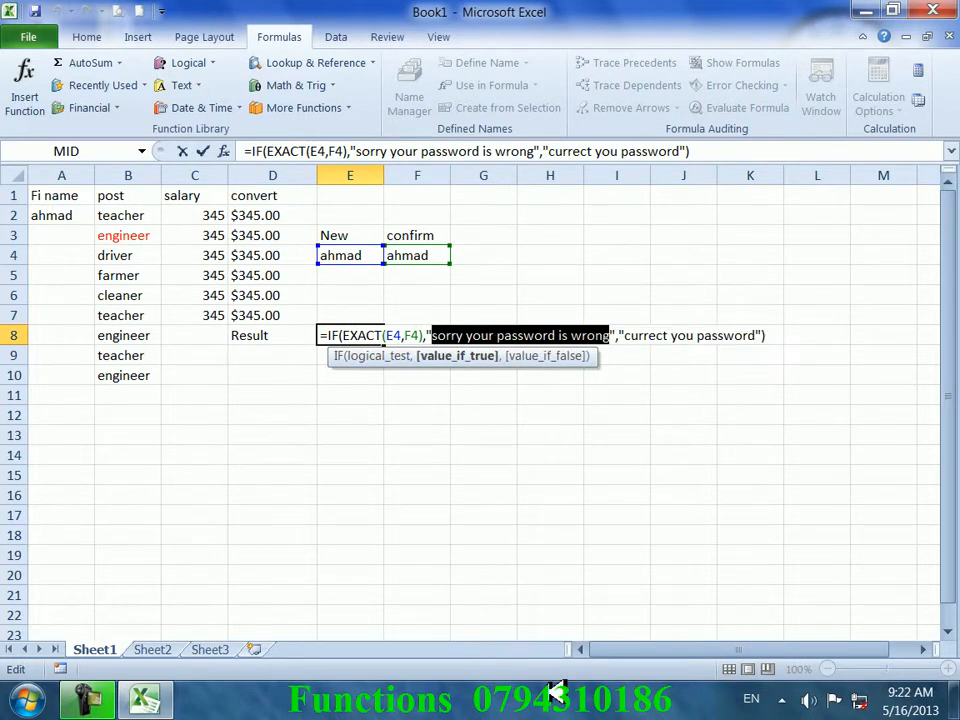
text(your )
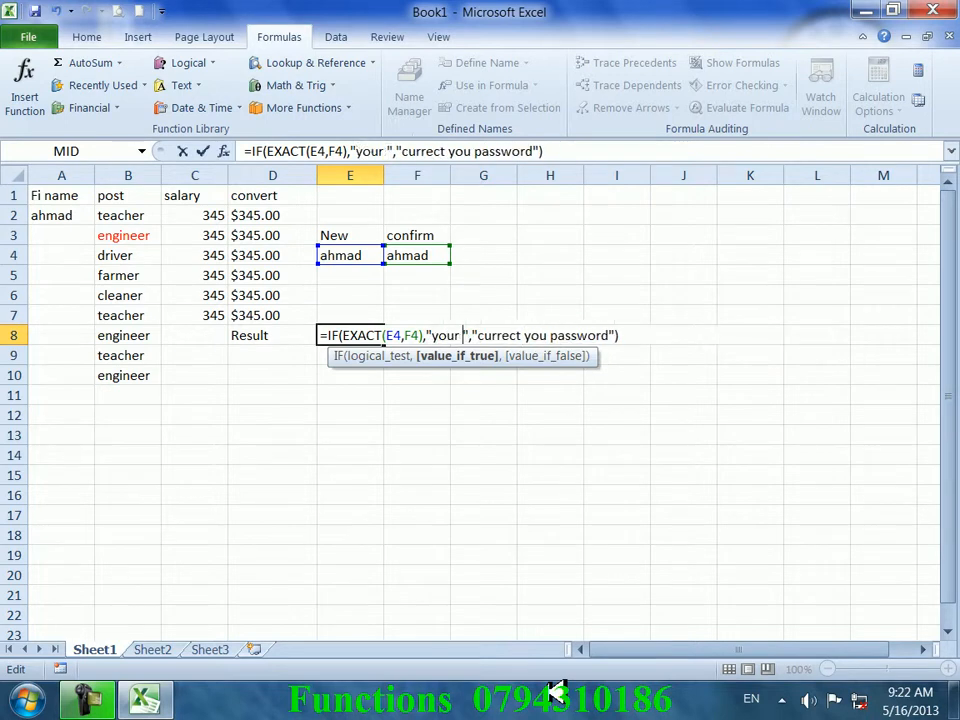
text(passow)
key(BackSpace)
key(BackSpace)
text(word is )
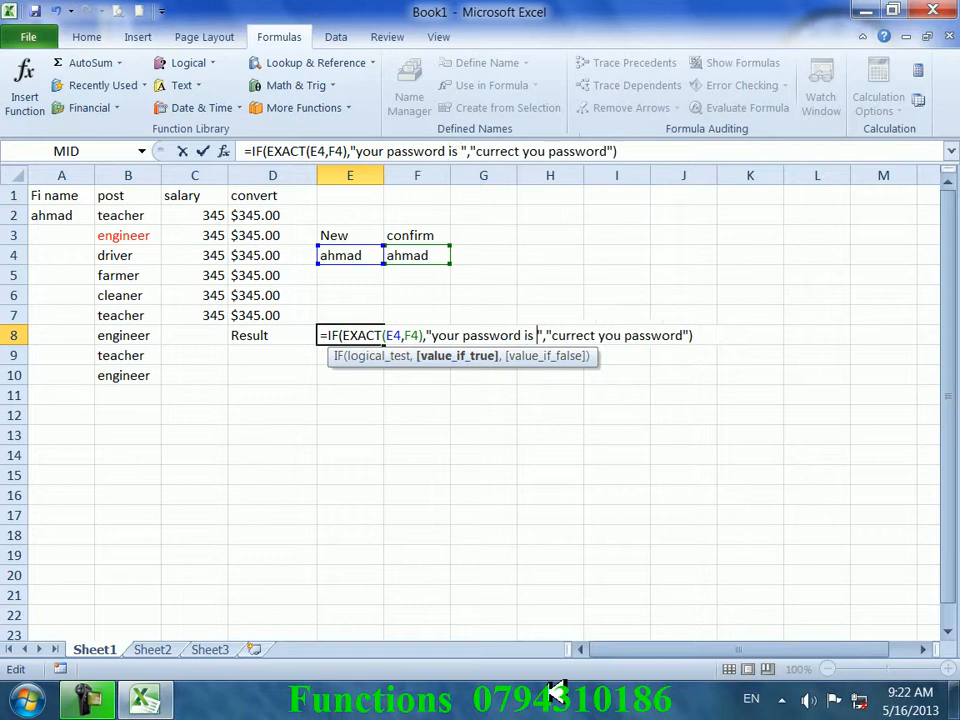
text(curee","cu)
key(BackSpace)
key(BackSpace)
text(uree)
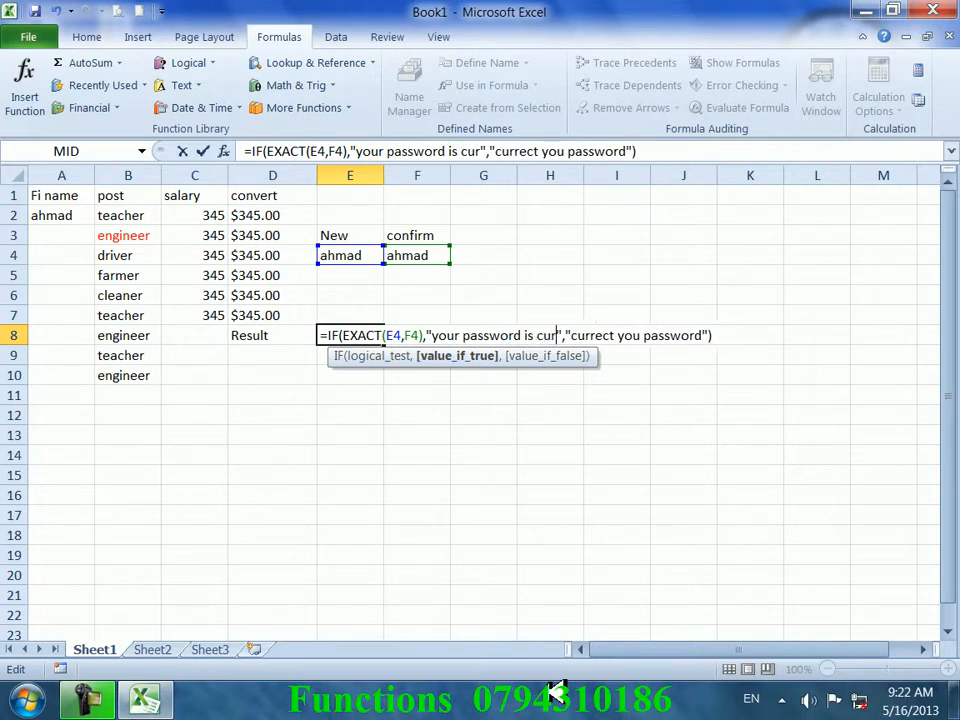
text(c)
key(BackSpace)
key(BackSpace)
text(cti)
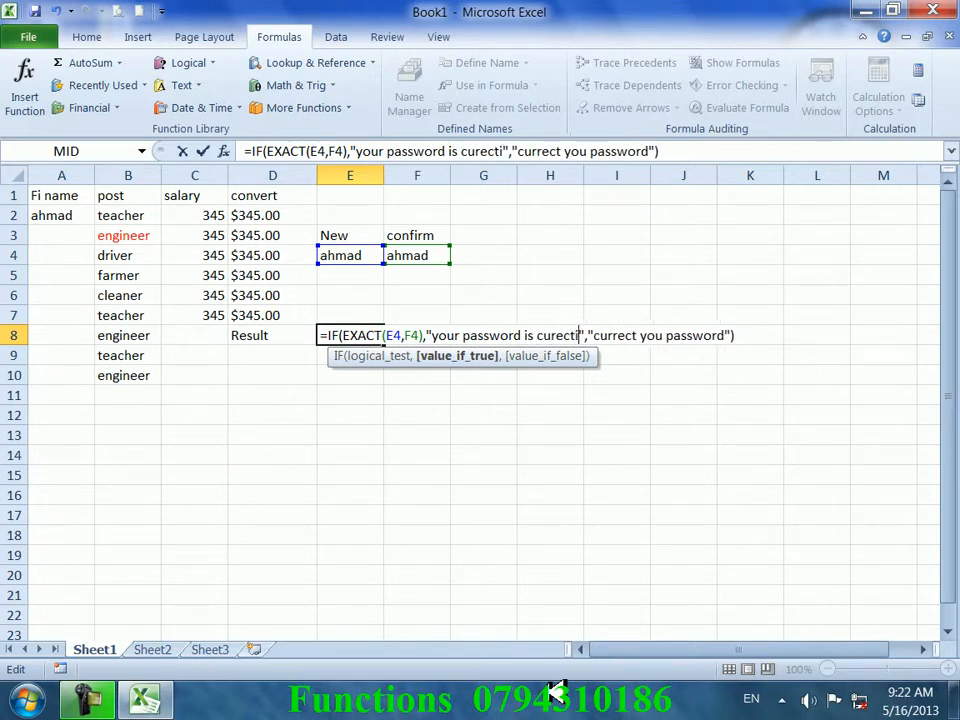
key(BackSpace)
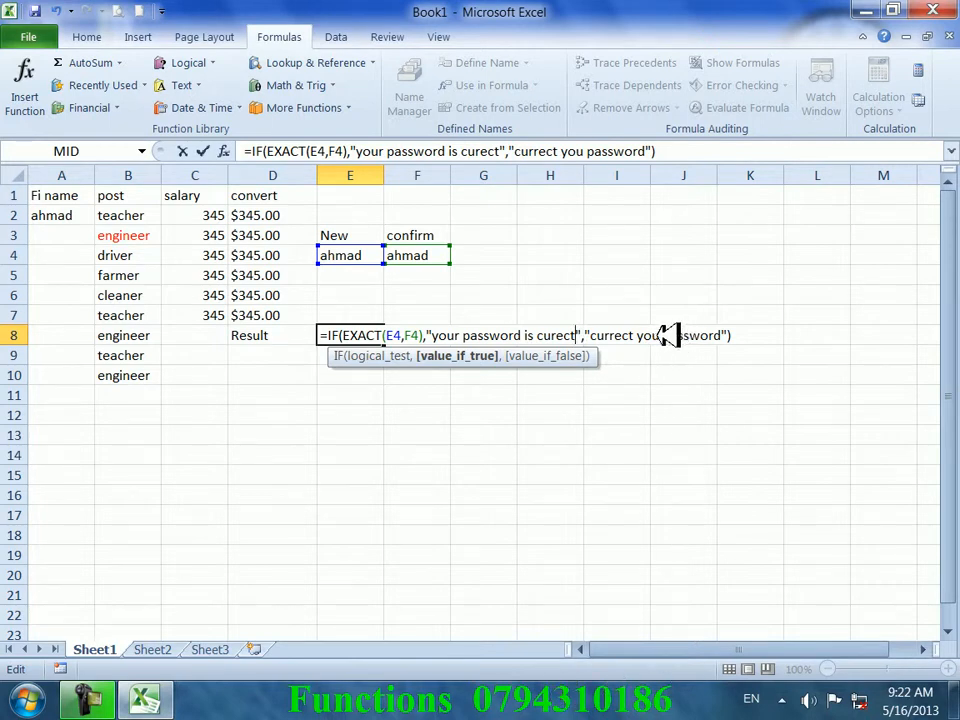
drag(659, 335, 591, 335)
text(sorry )
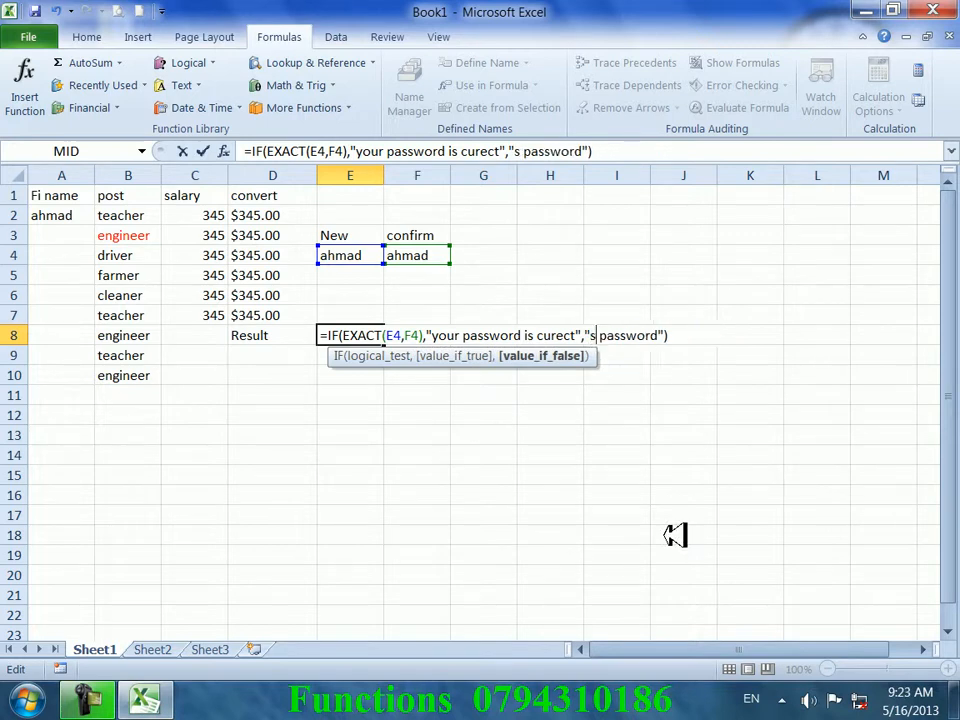
text(wrong )
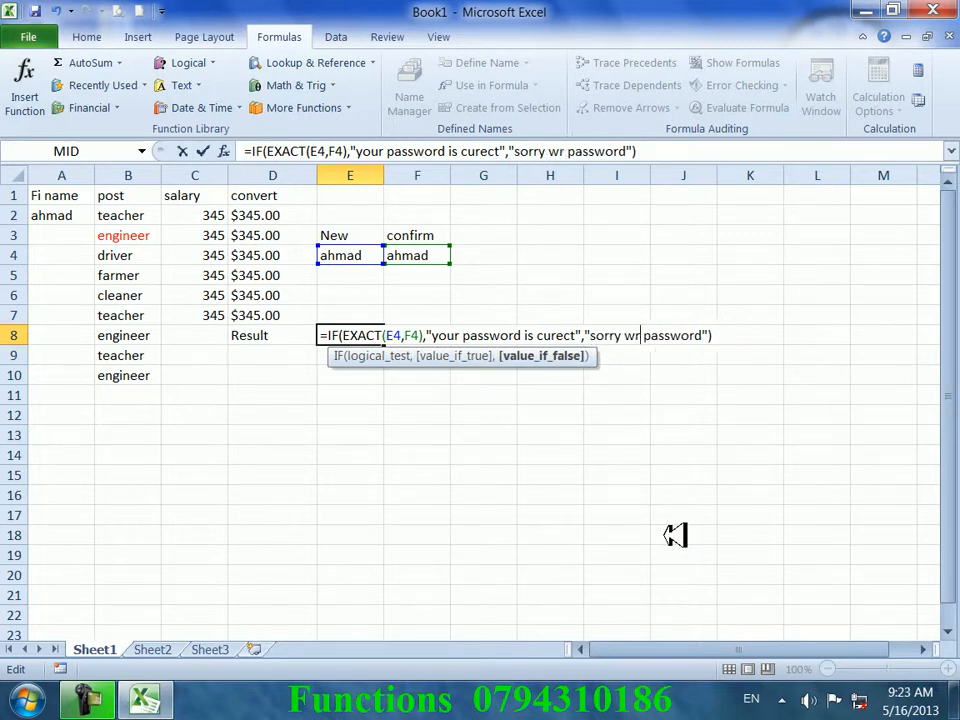
text(your)
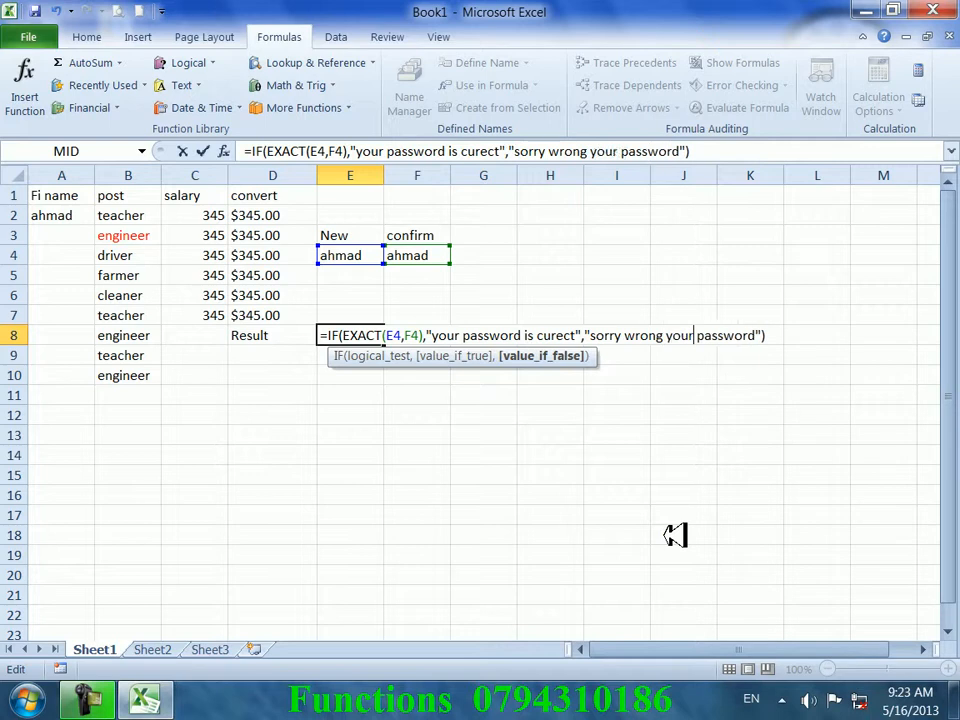
key(Return)
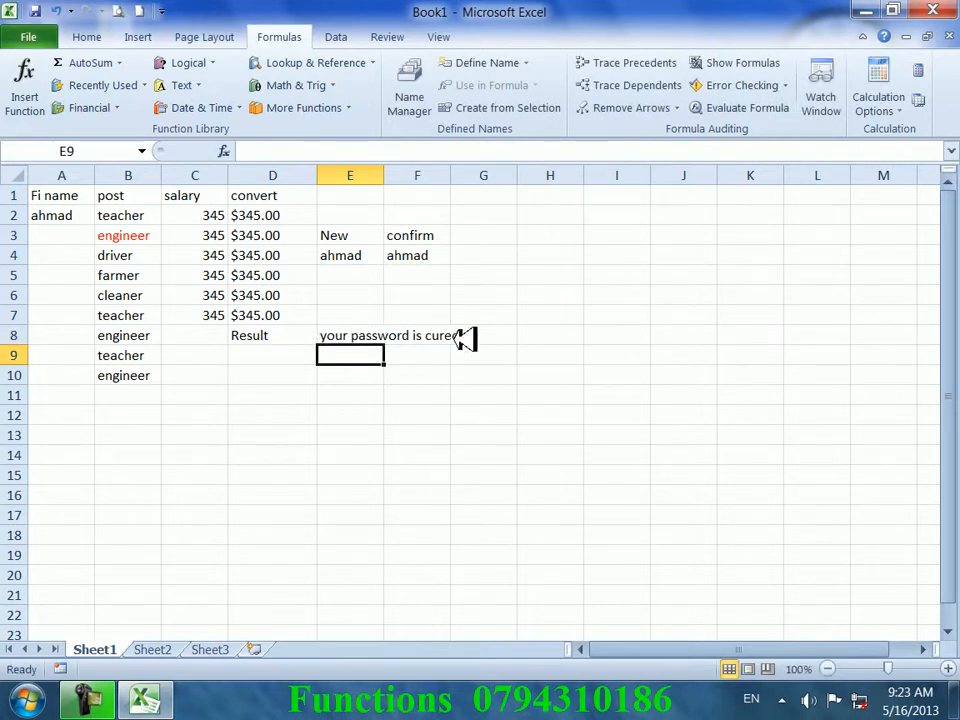
- Change F4's confirm password to a non-matching value so E8 shows "sorry wrong your password"
click(560, 378)
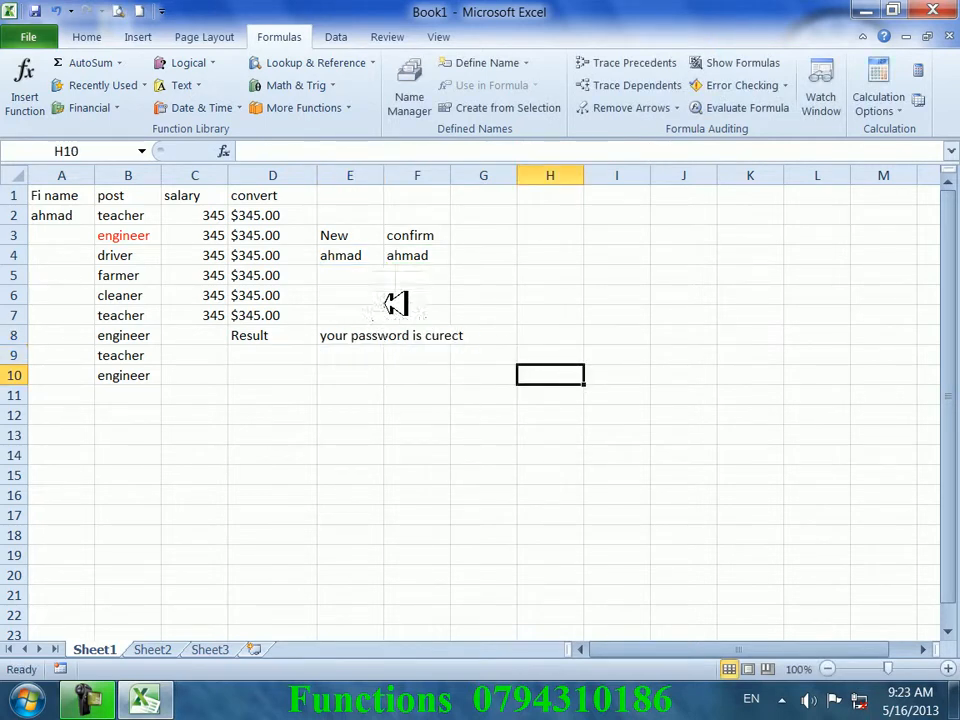
click(410, 256)
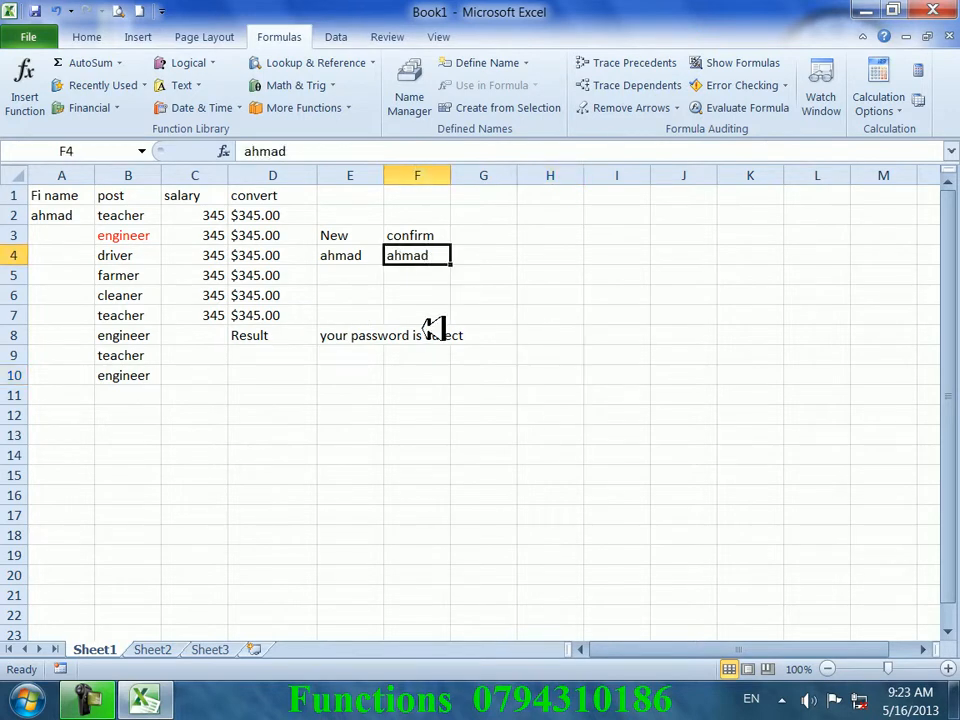
text(ahma)
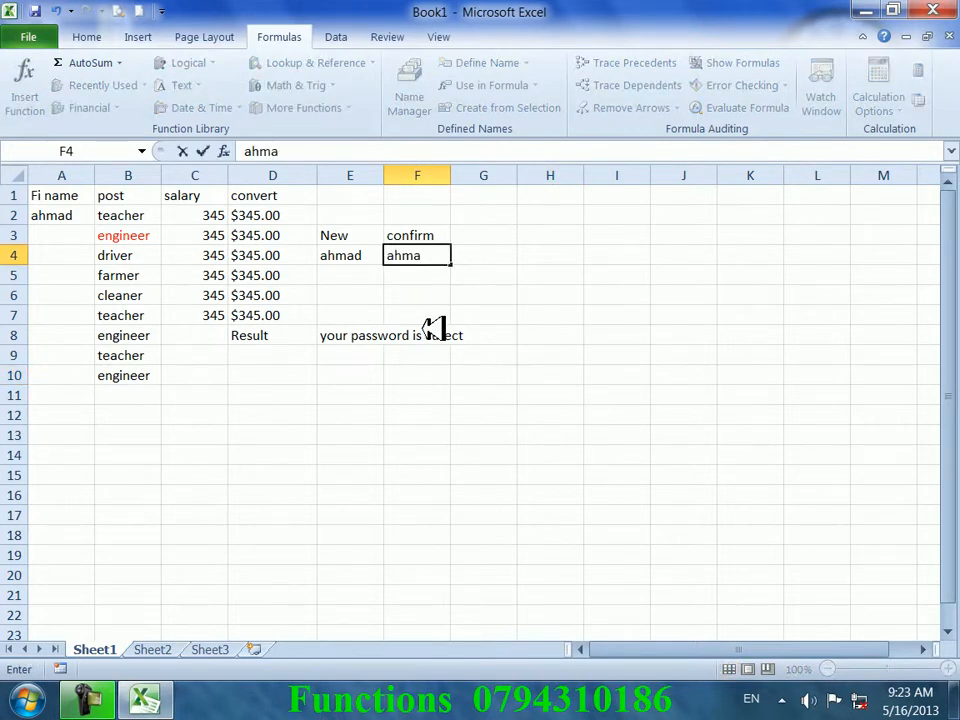
text(di)
key(Return)
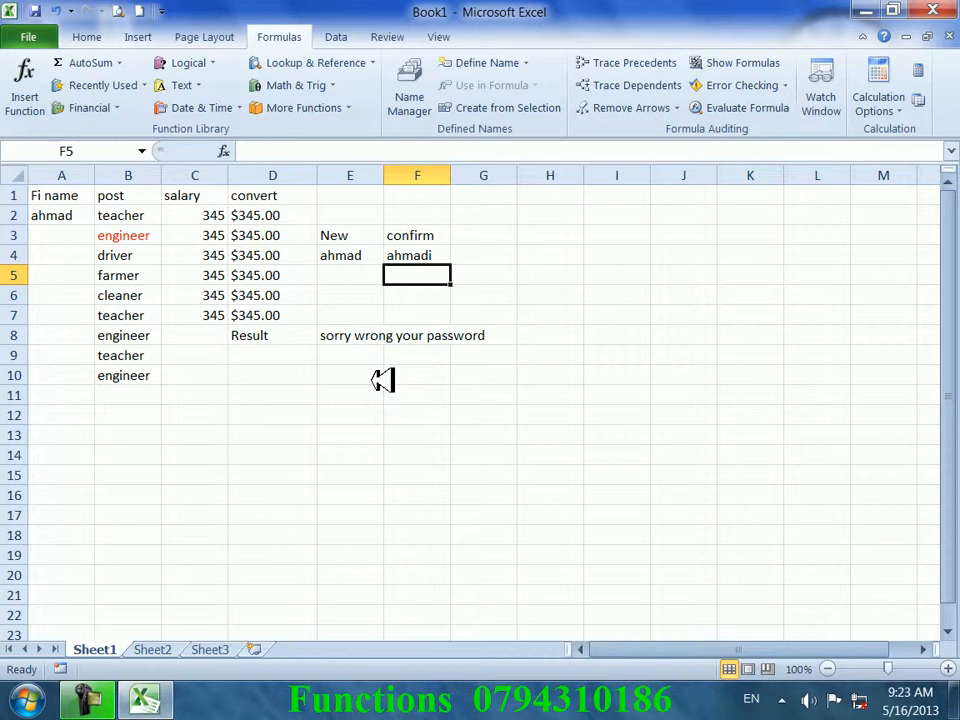
click(290, 398)
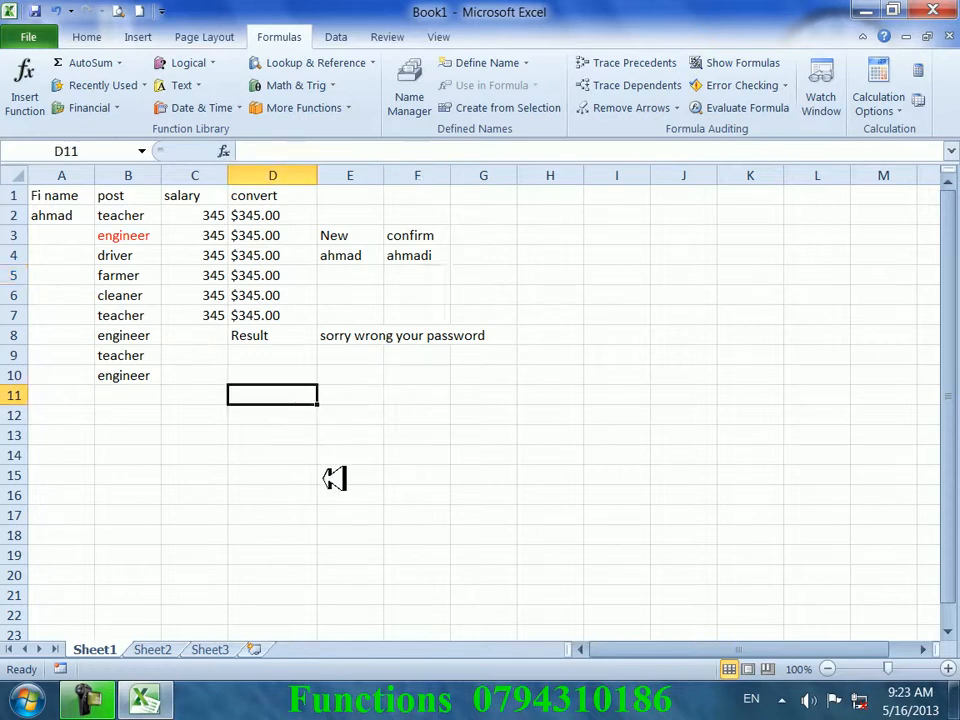
text(=)
click(140, 356)
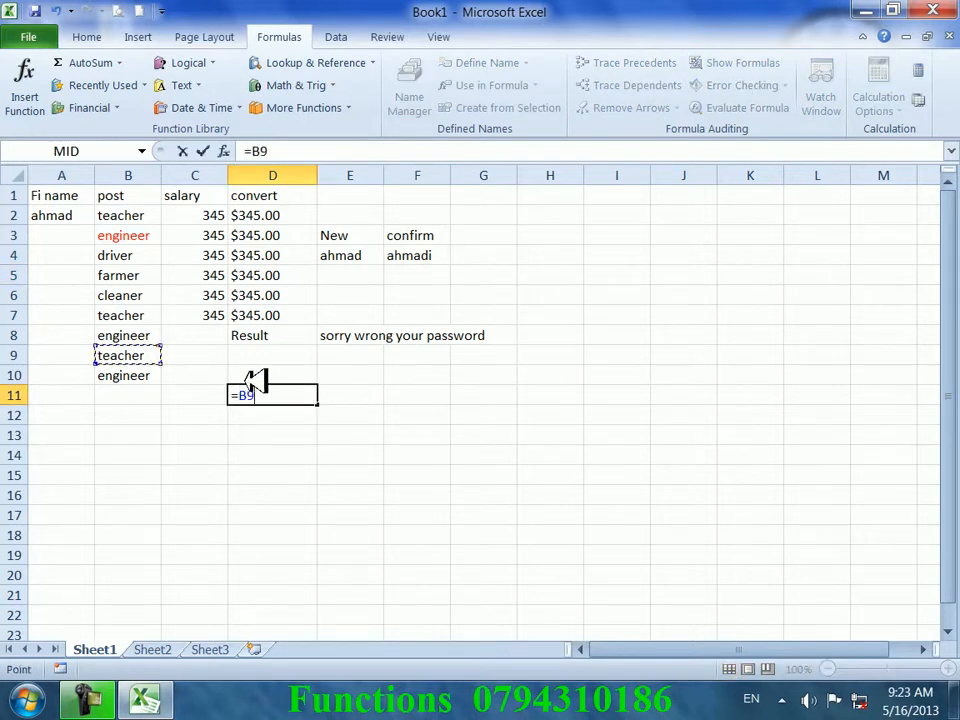
text(,)
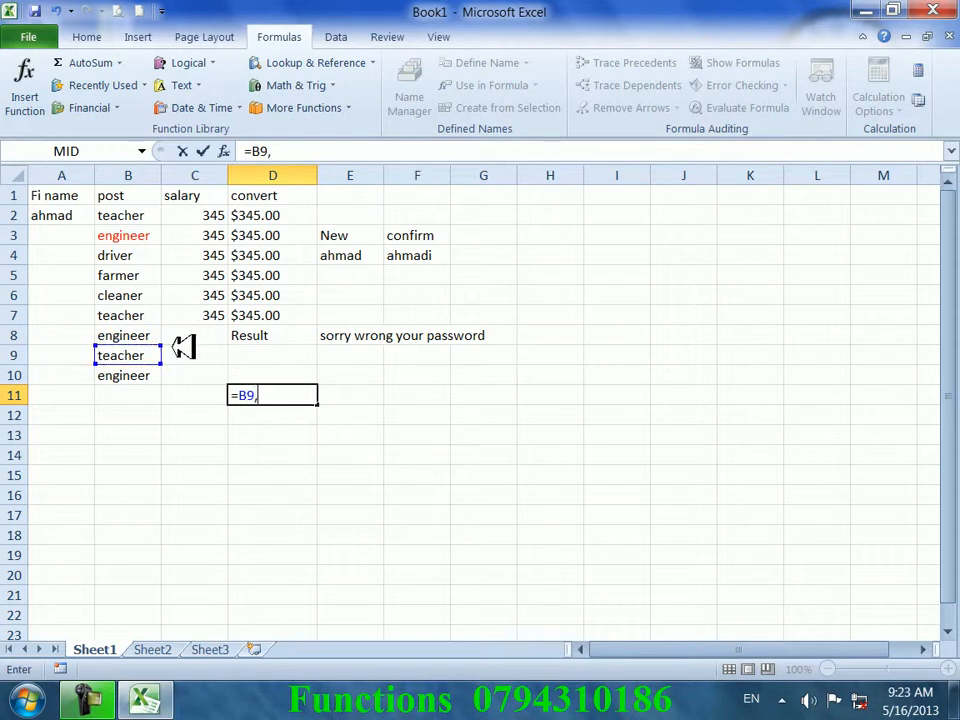
click(150, 335)
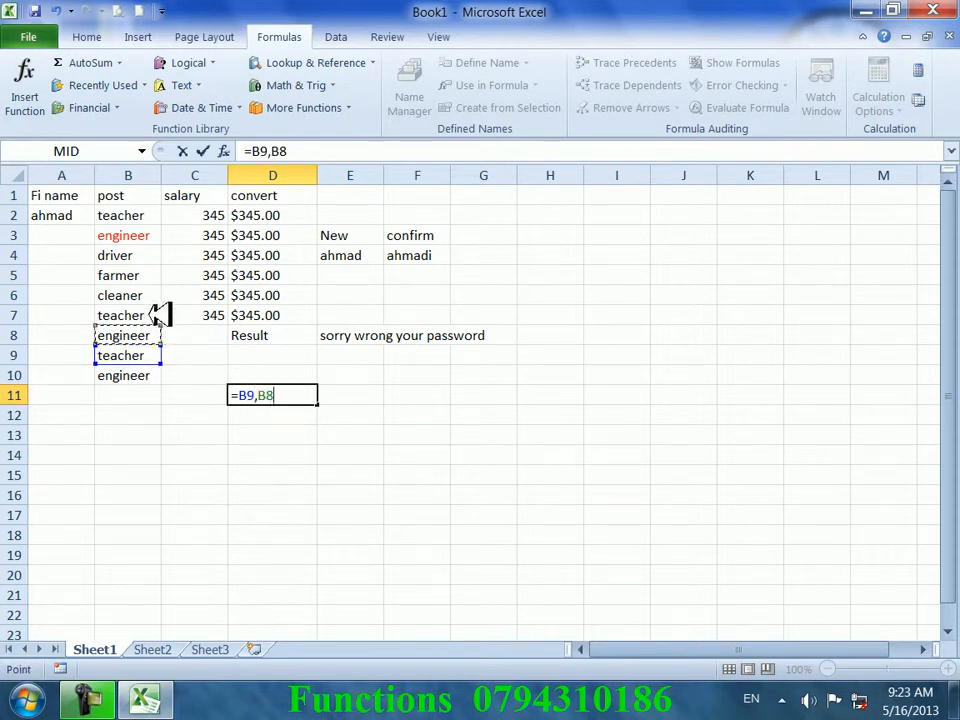
click(140, 218)
key(Return)
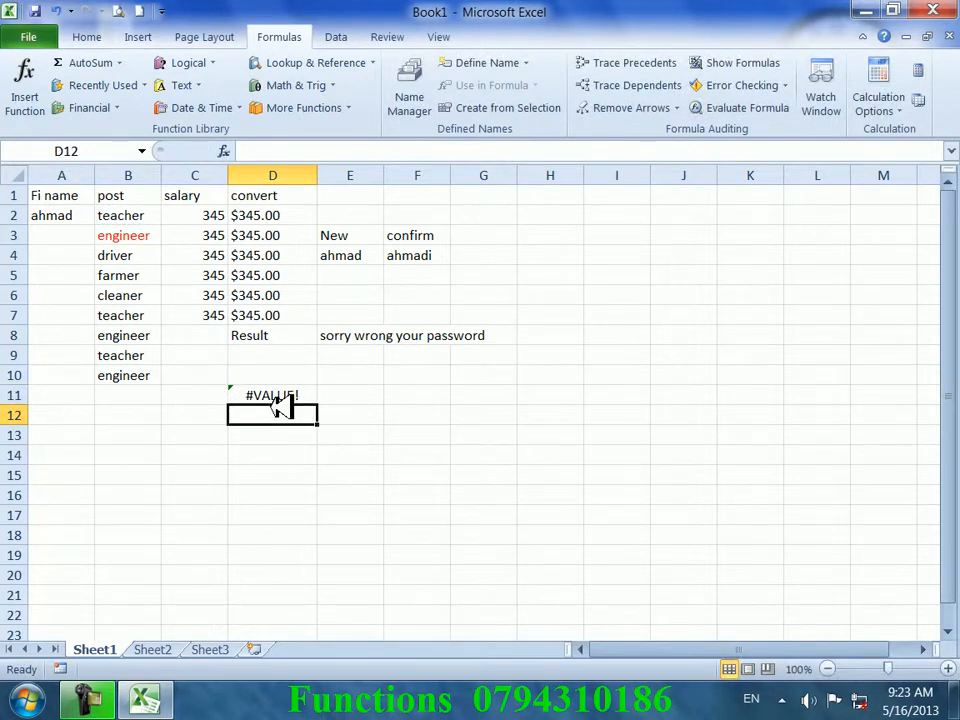
key(Up)
key(Left)
key(Right)
key(Delete)
click(323, 340)
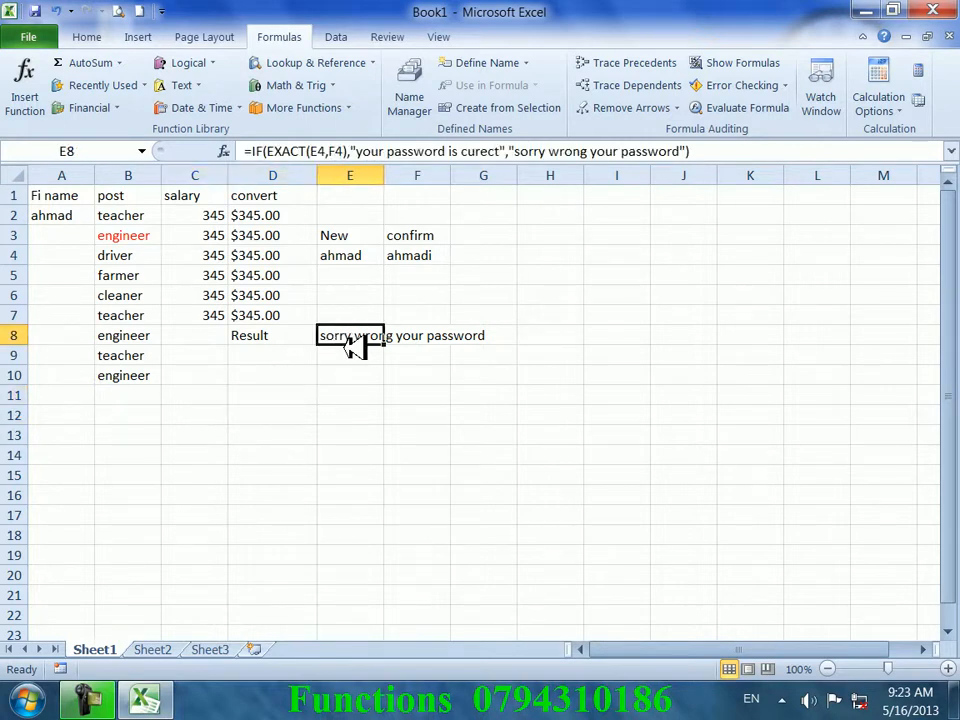
click(402, 595)
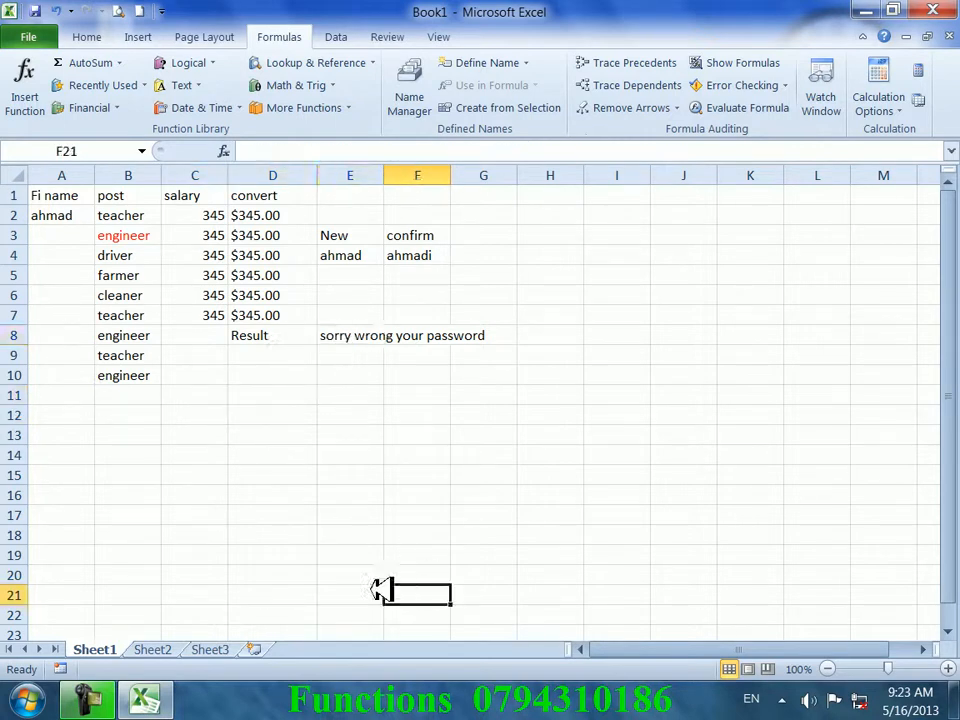
click(483, 295)
- Insert FIND in G6 searching for "m" in the sample name from position 4, returning 5
click(182, 85)
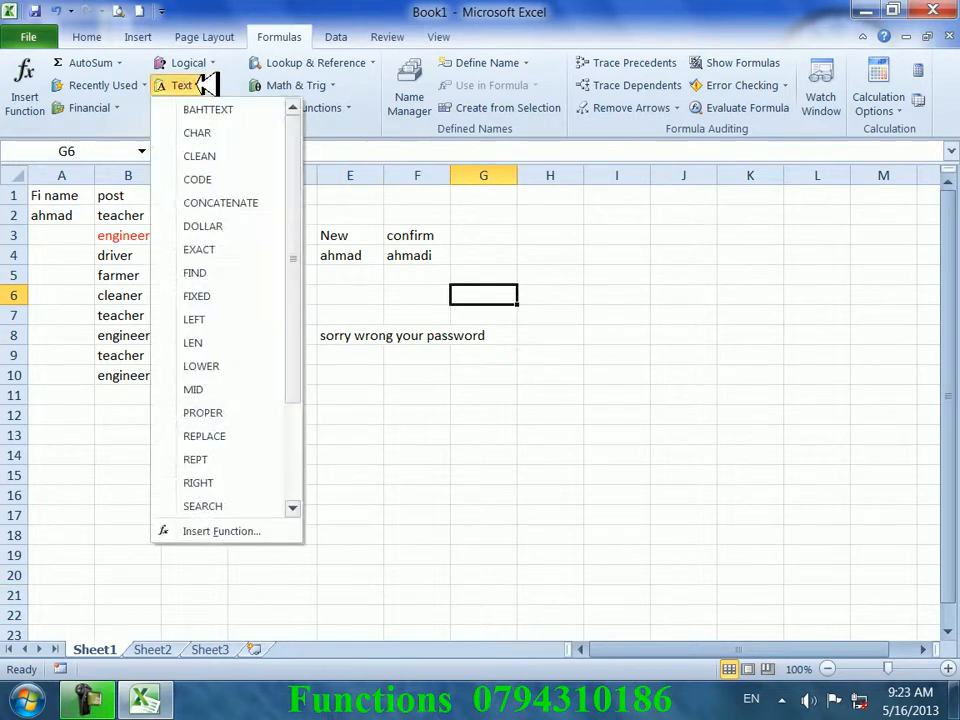
click(228, 277)
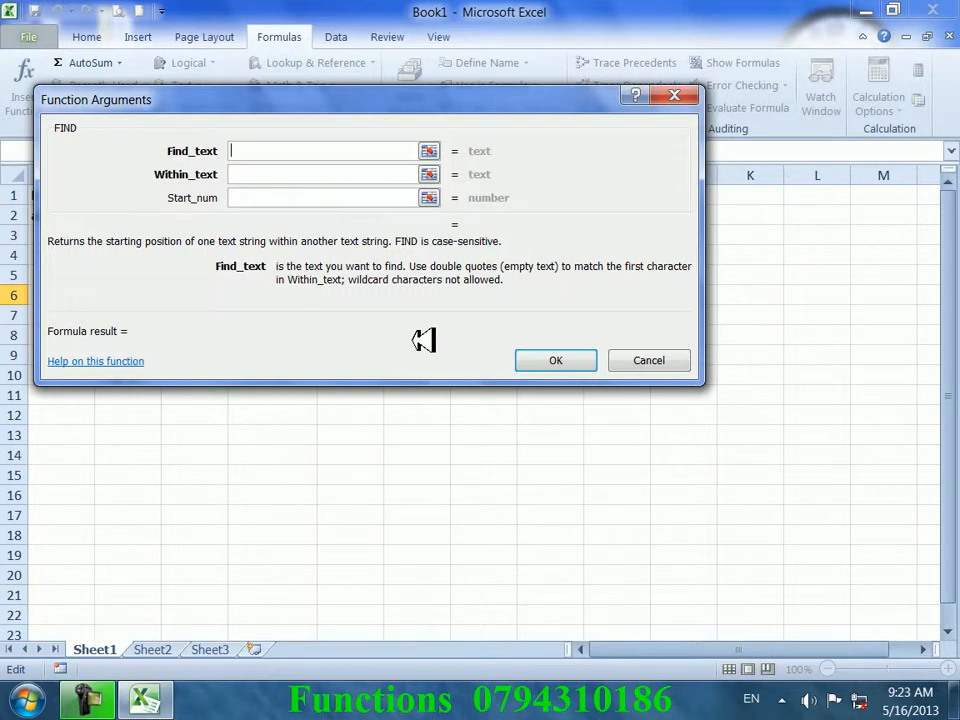
text(m)
key(Tab)
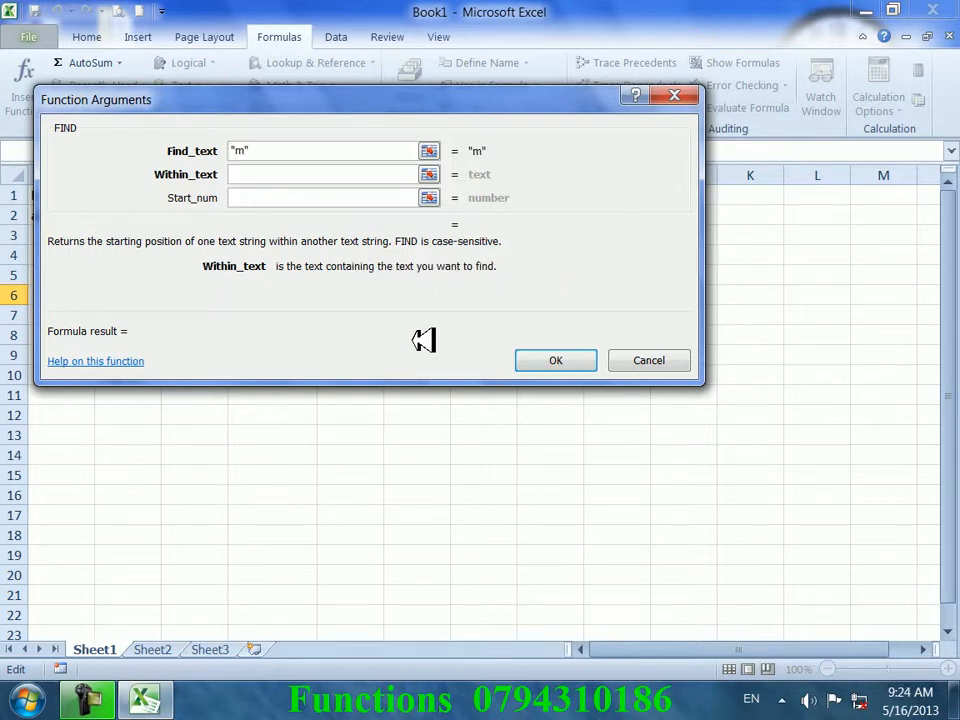
key(Tab)
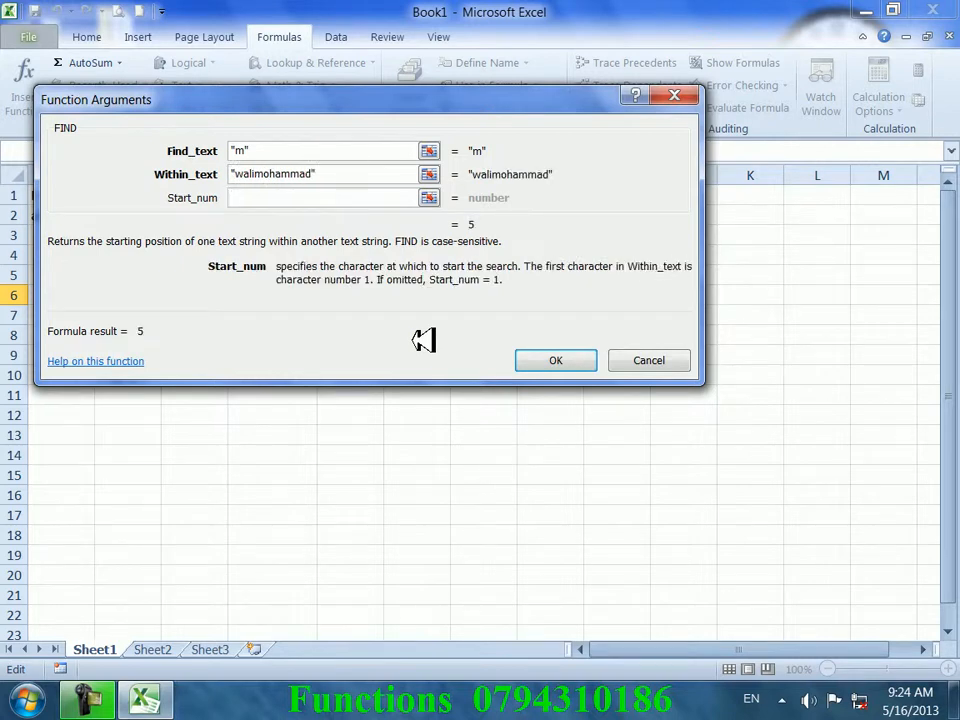
text(4)
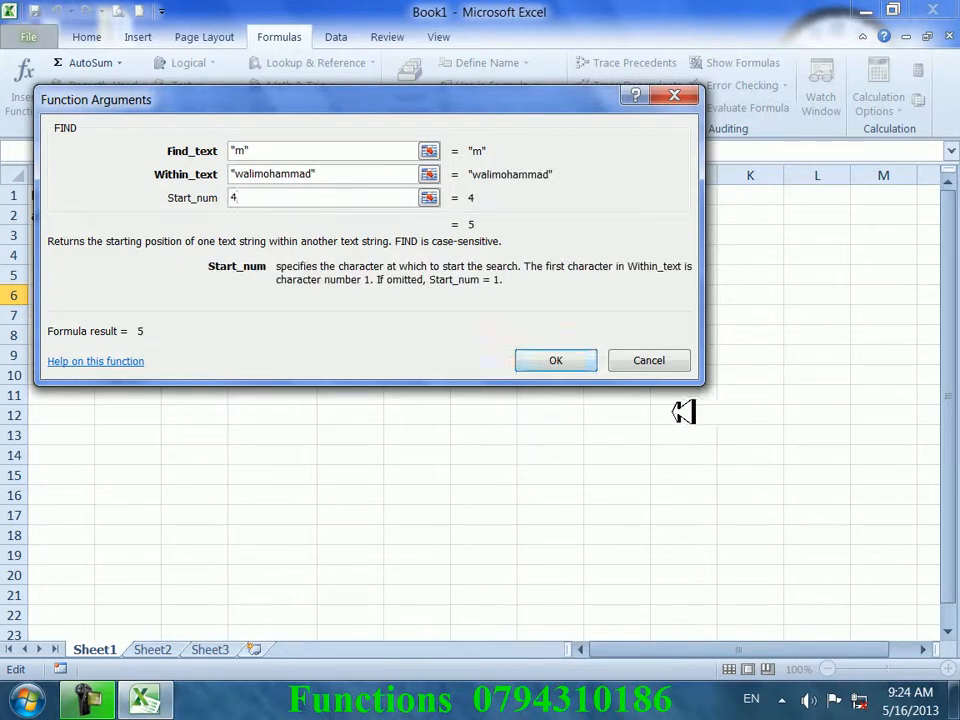
click(589, 360)
- Reselect G6 to review the FIND formula
click(550, 372)
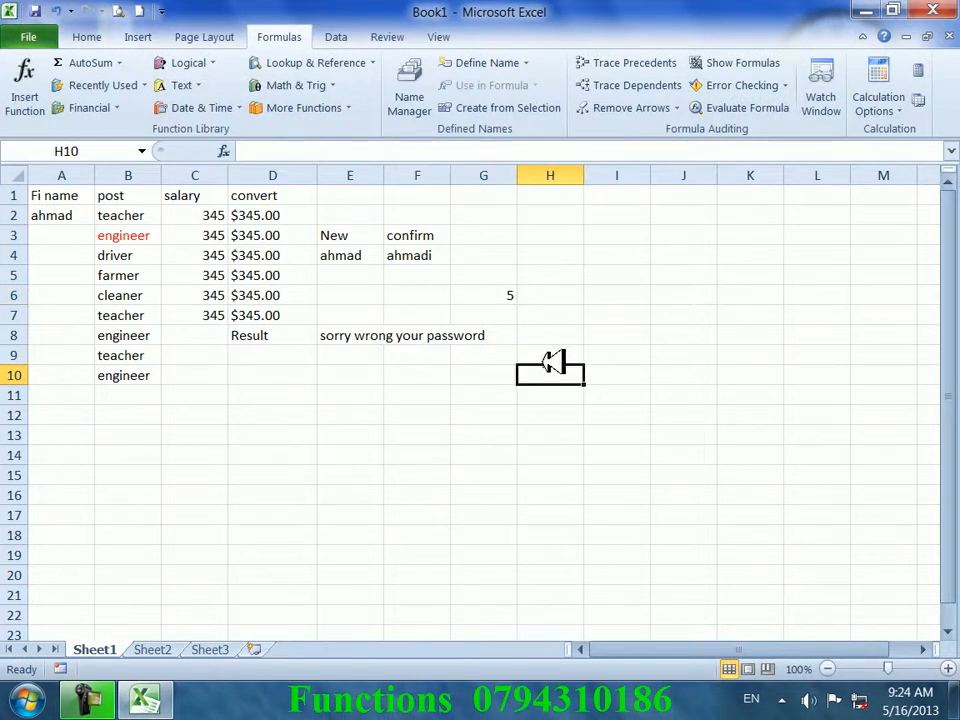
click(505, 296)
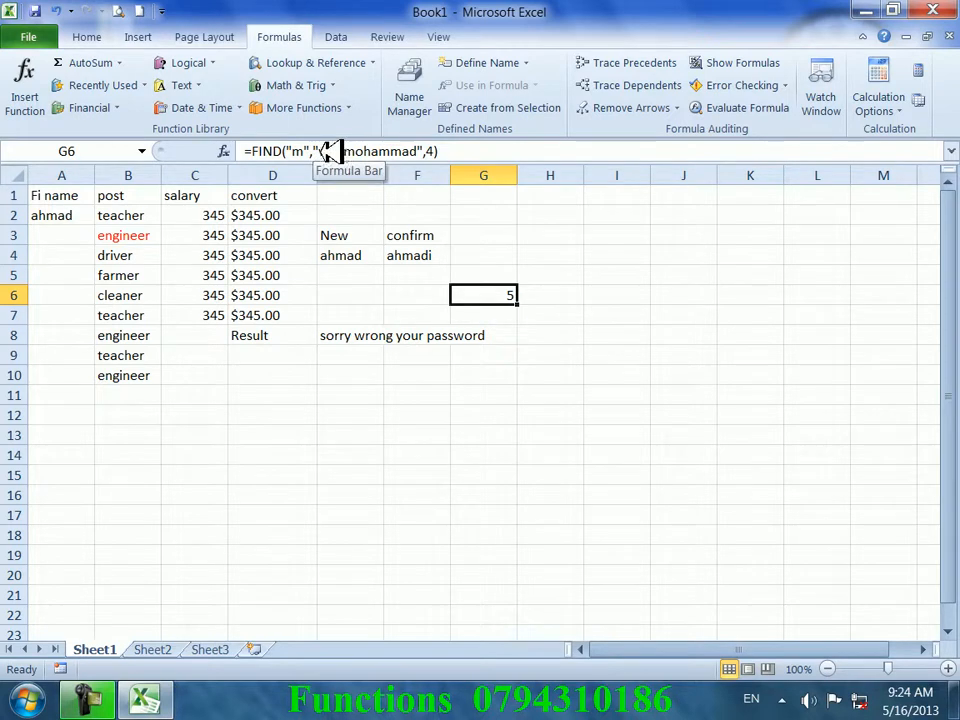
click(550, 392)
click(509, 290)
click(497, 435)
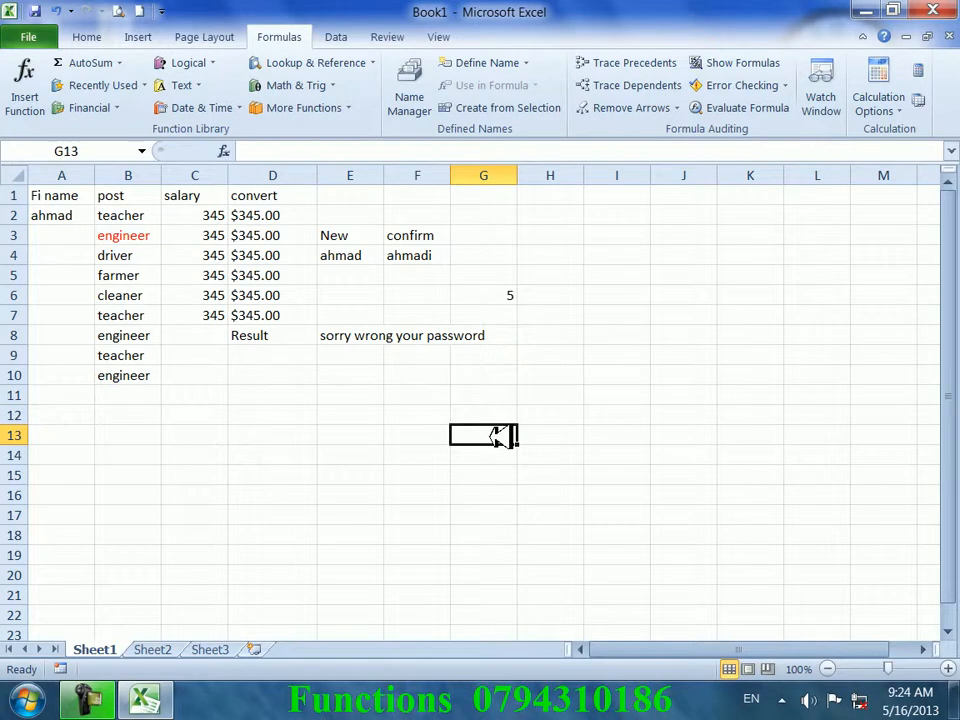
click(188, 85)
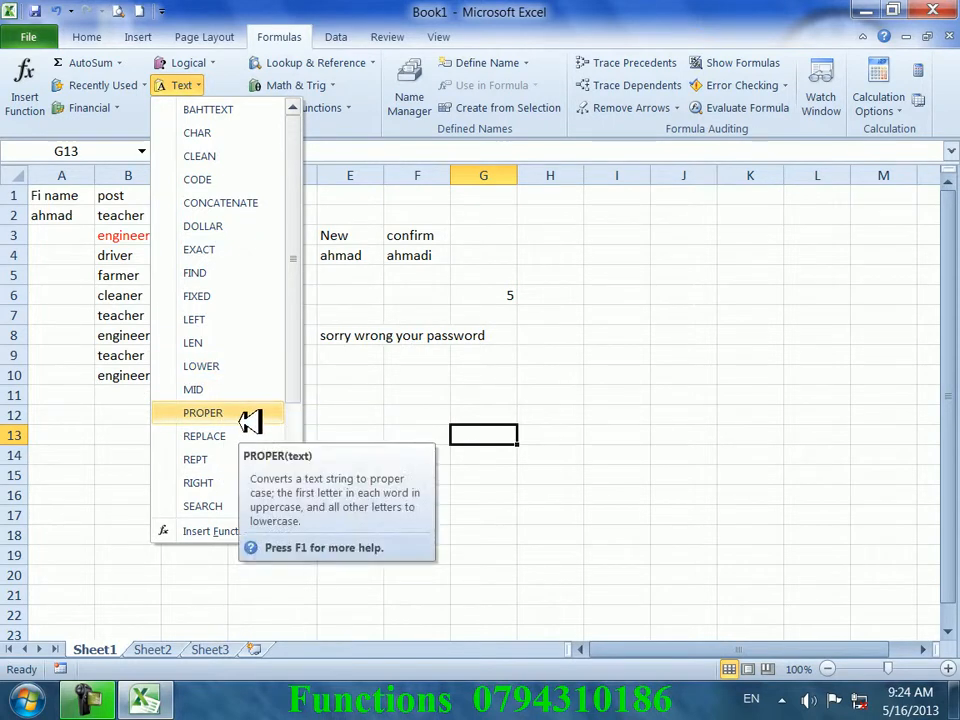
click(668, 354)
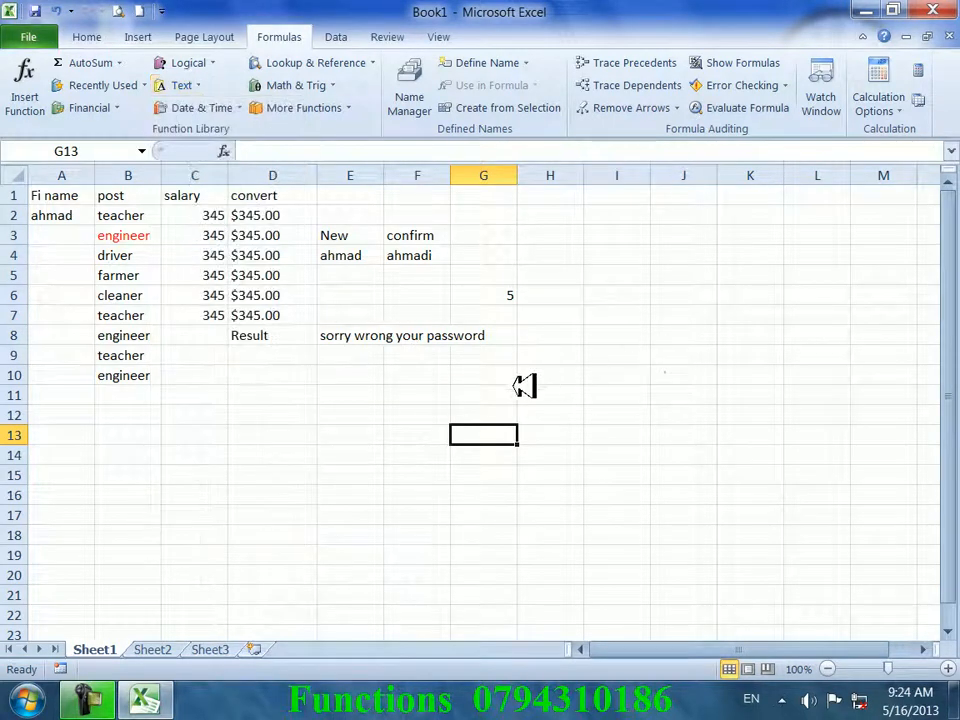